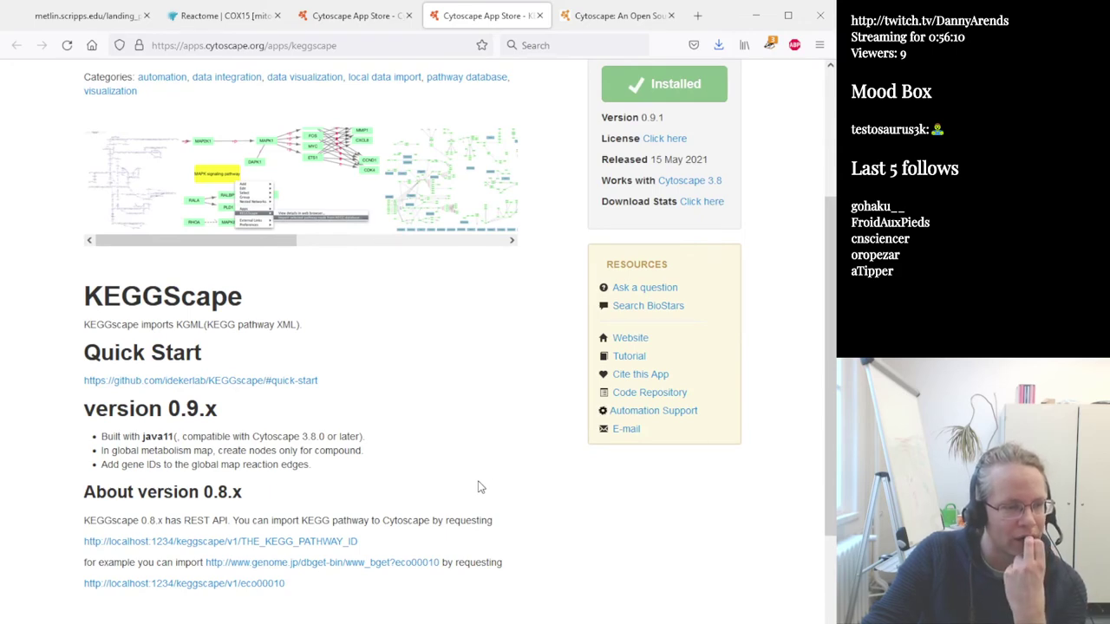
Review the KEGGscape app page, including its version notes, import instructions and resources
scroll(477, 487, "down", 3)
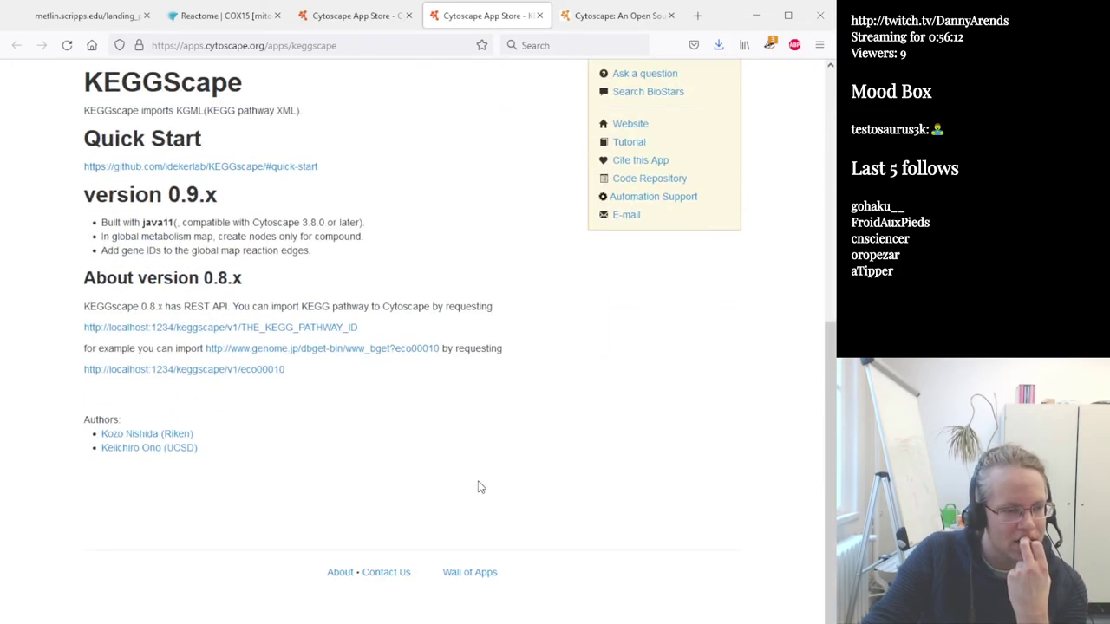
scroll(477, 487, "up", 3)
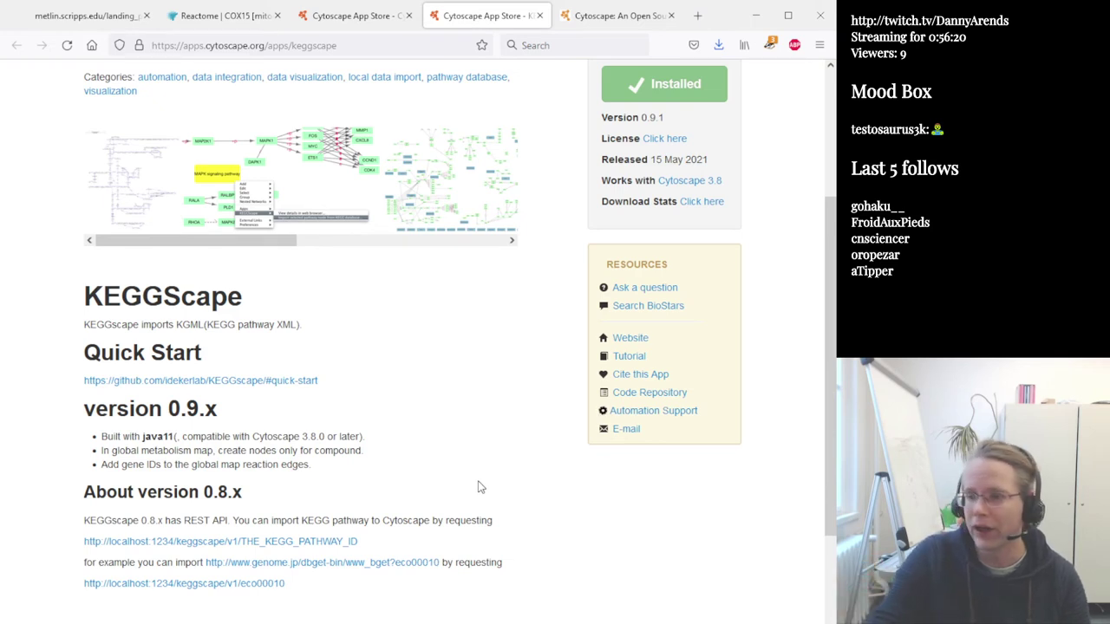
scroll(377, 396, "down", 1)
scroll(378, 396, "down", 2)
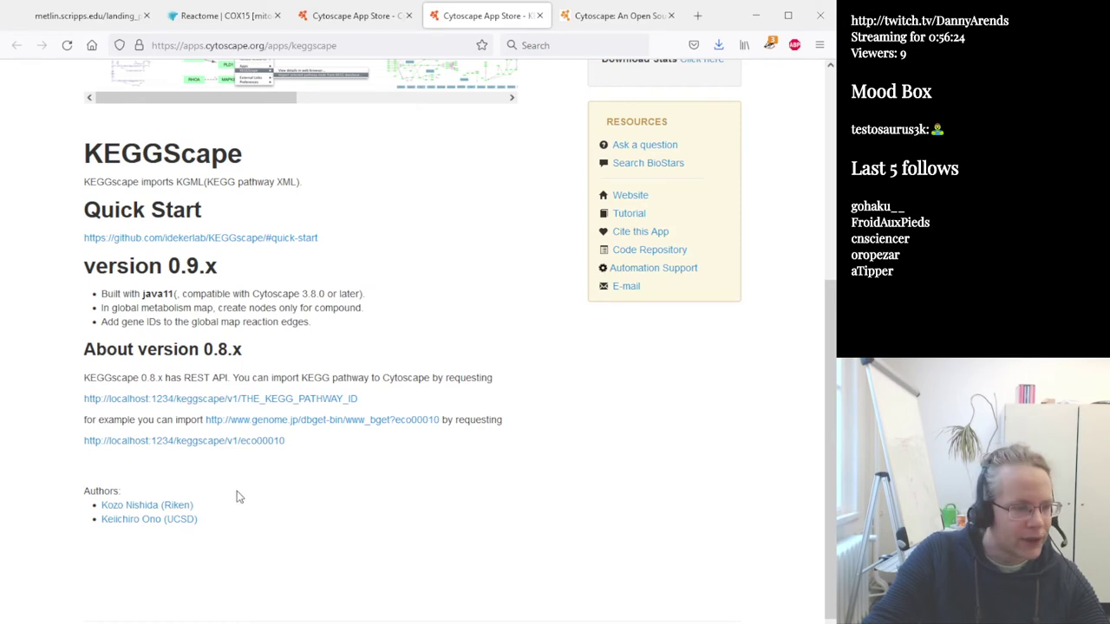
scroll(438, 469, "down", 2)
scroll(438, 469, "up", 10)
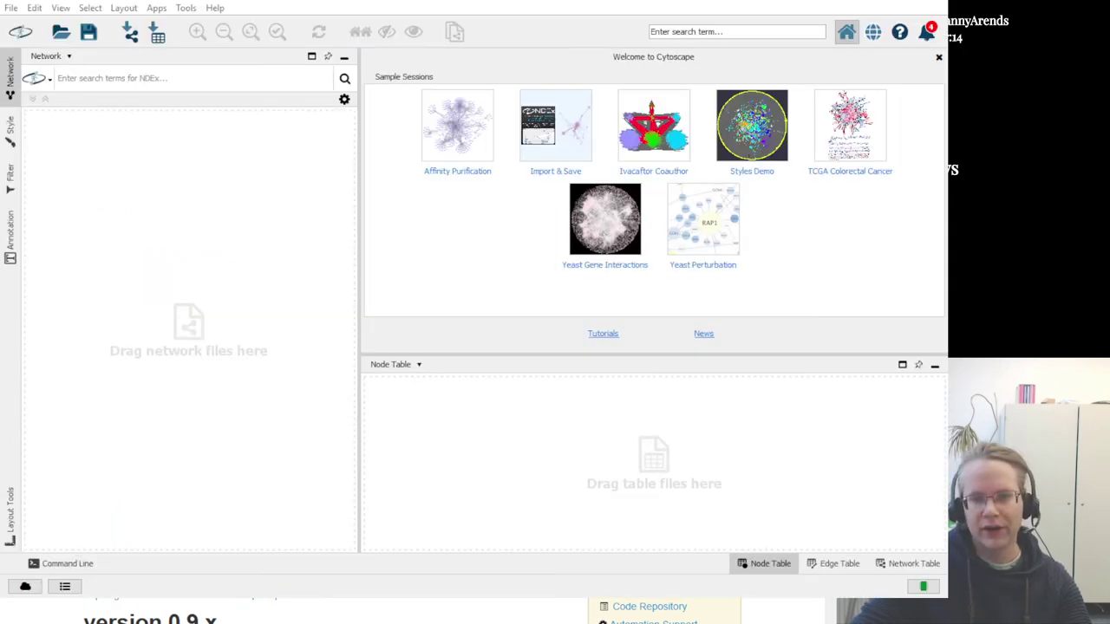
Resize the Cytoscape window so it is narrower beside the stream overlay and slightly taller
left_click_drag(946, 298, 836, 297)
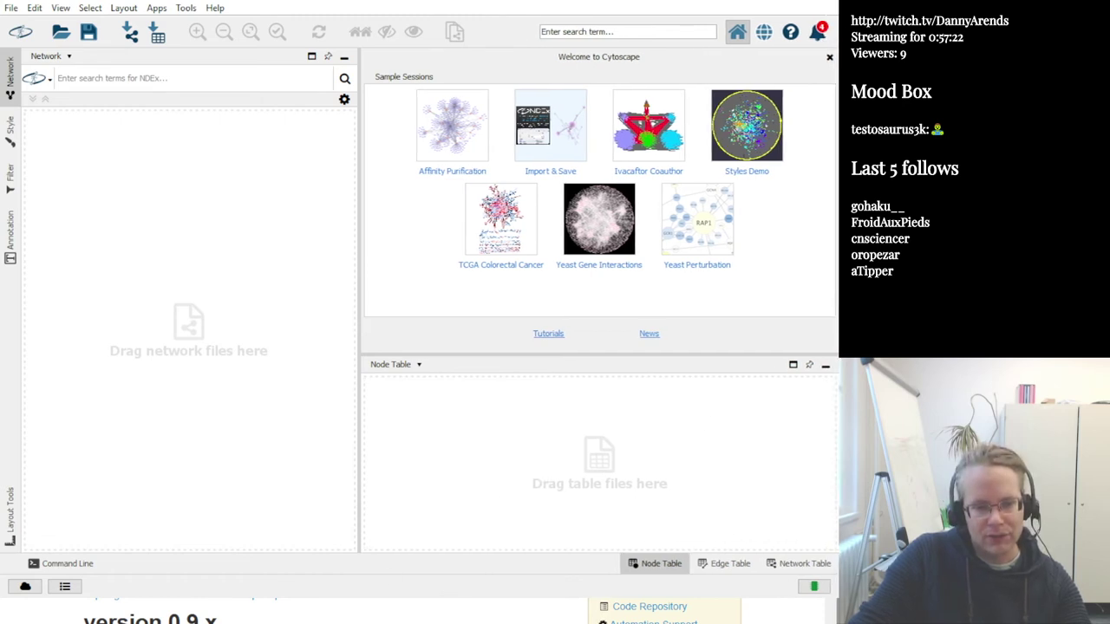
left_click_drag(438, 596, 438, 616)
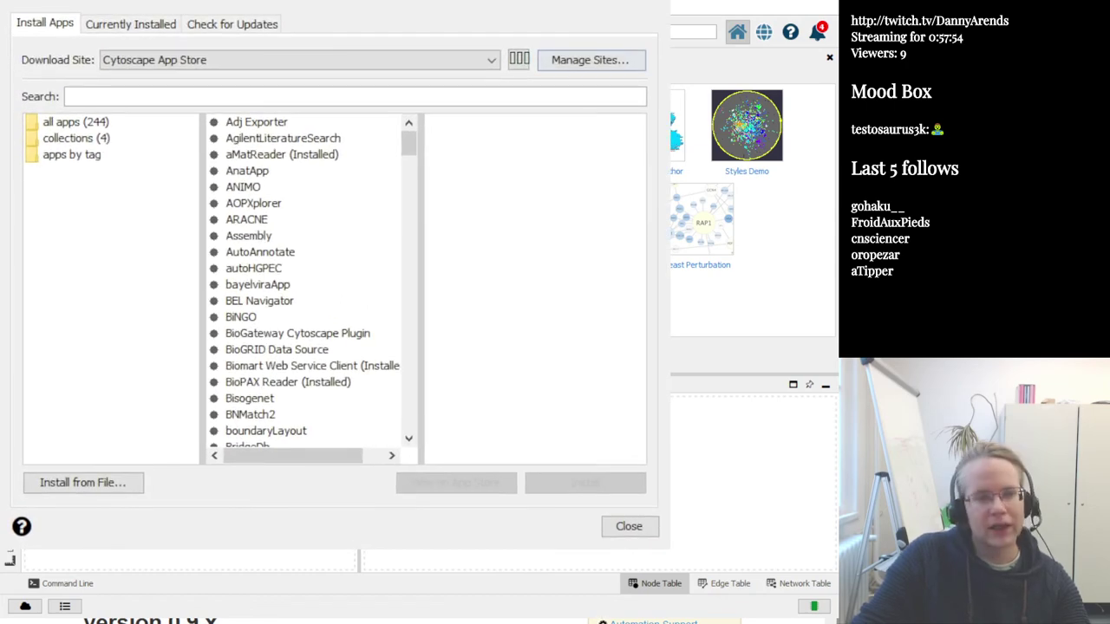
Check the currently installed apps and view the information for KEGGScape, leaving the app manager afterward
left_click(130, 25)
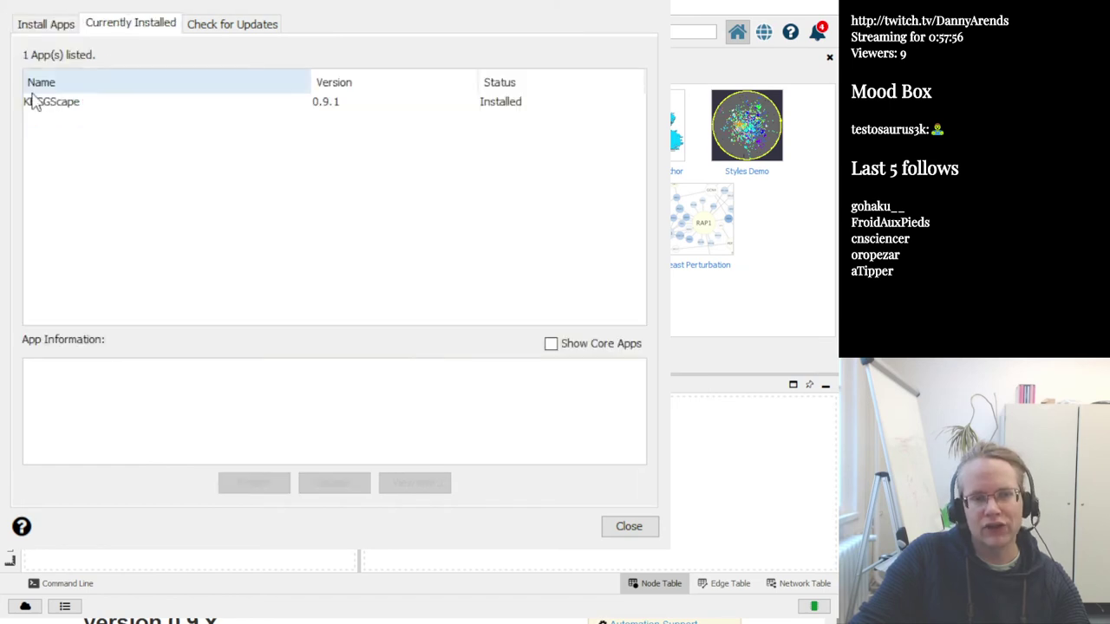
left_click(74, 111)
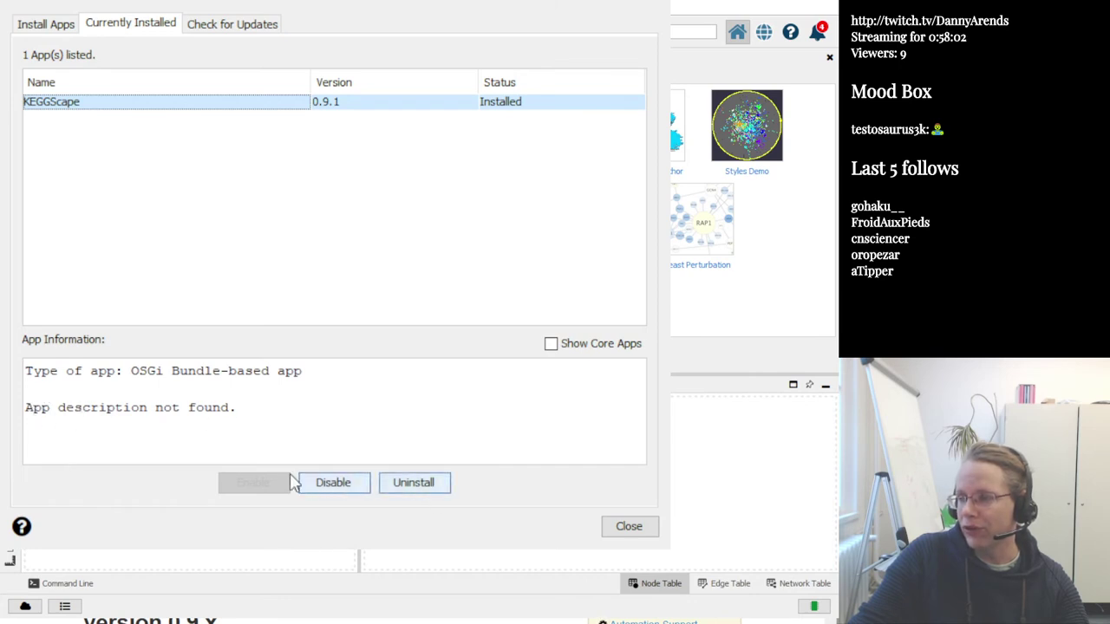
left_click(630, 528)
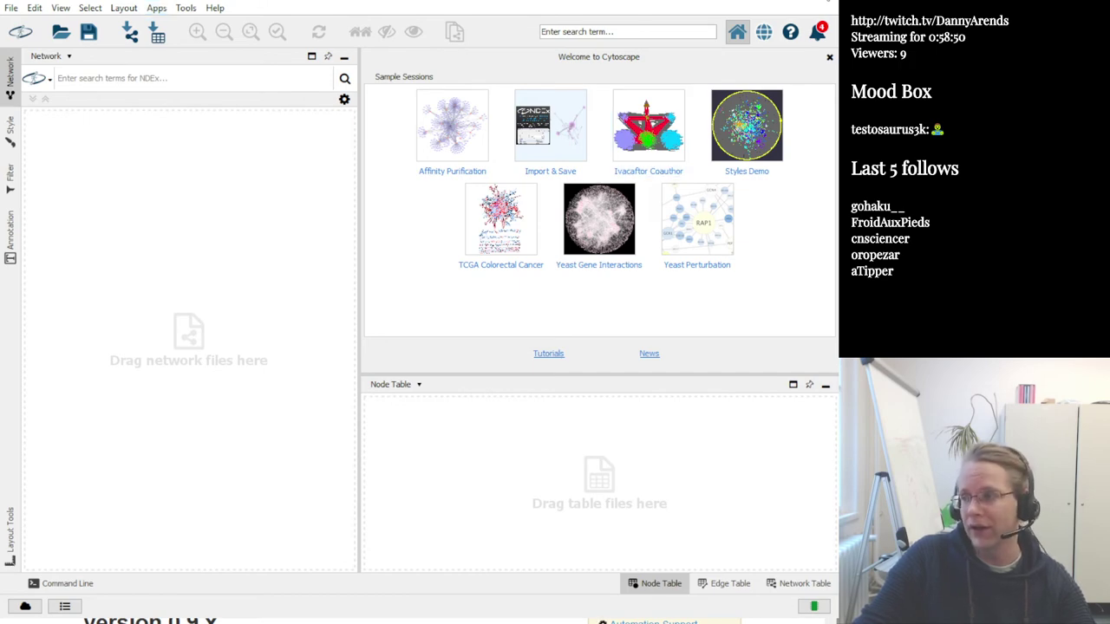
Switch to the Notepad++ file Answer06-Metabolome.txt and review the Reactome section and the phenotype correlation script
key("ctrl+alt+f")
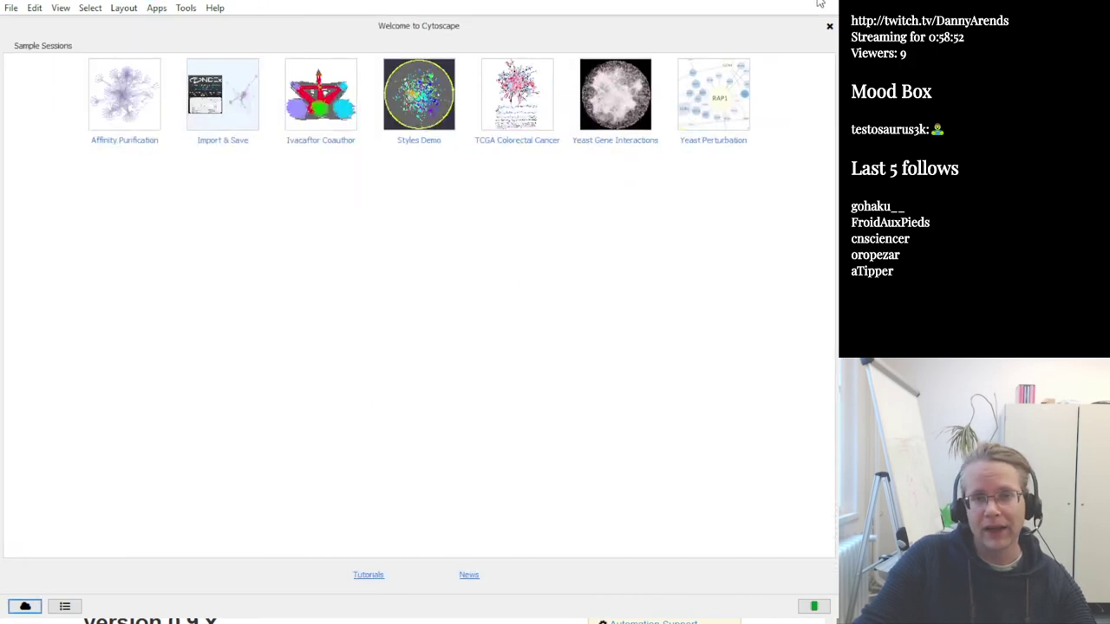
key("alt+Tab")
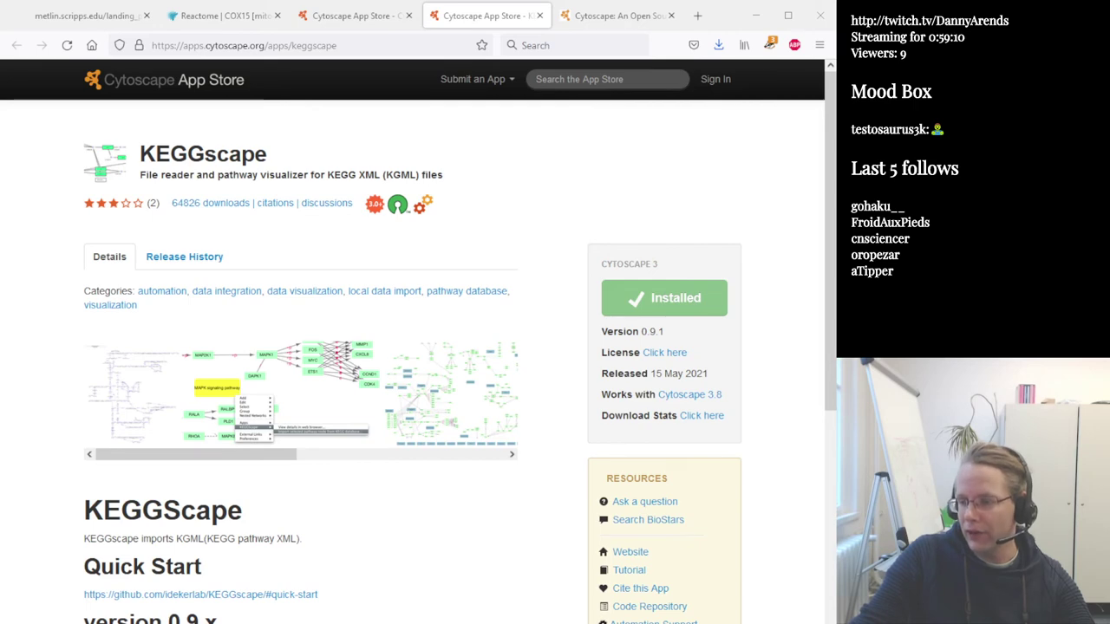
key("alt+Tab")
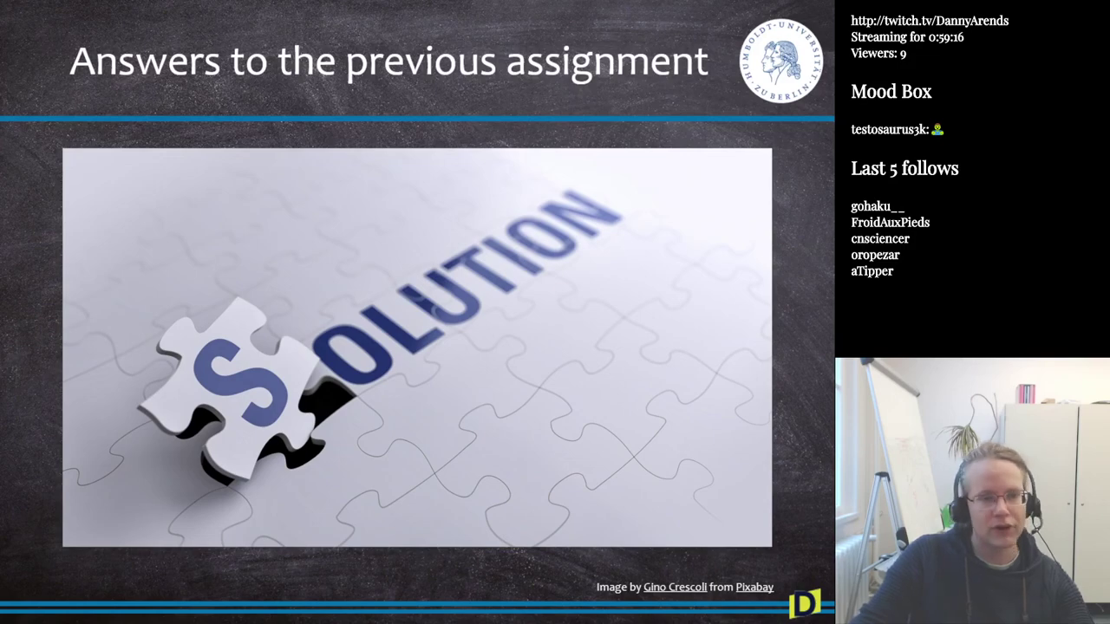
key("alt+Tab")
scroll(145, 295, "down", 3)
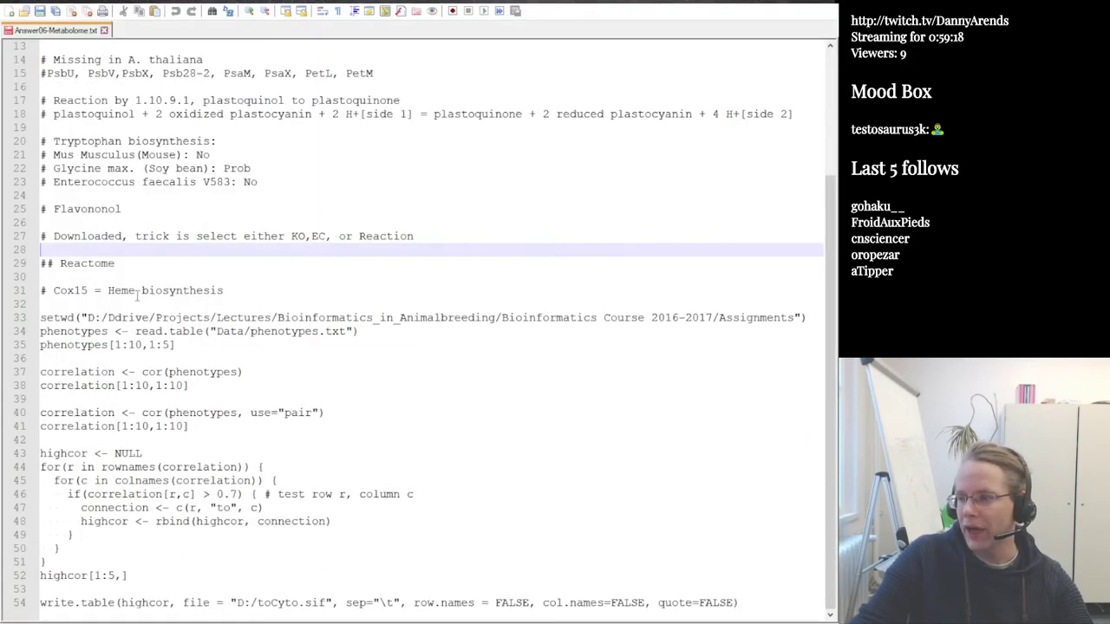
left_click(69, 302)
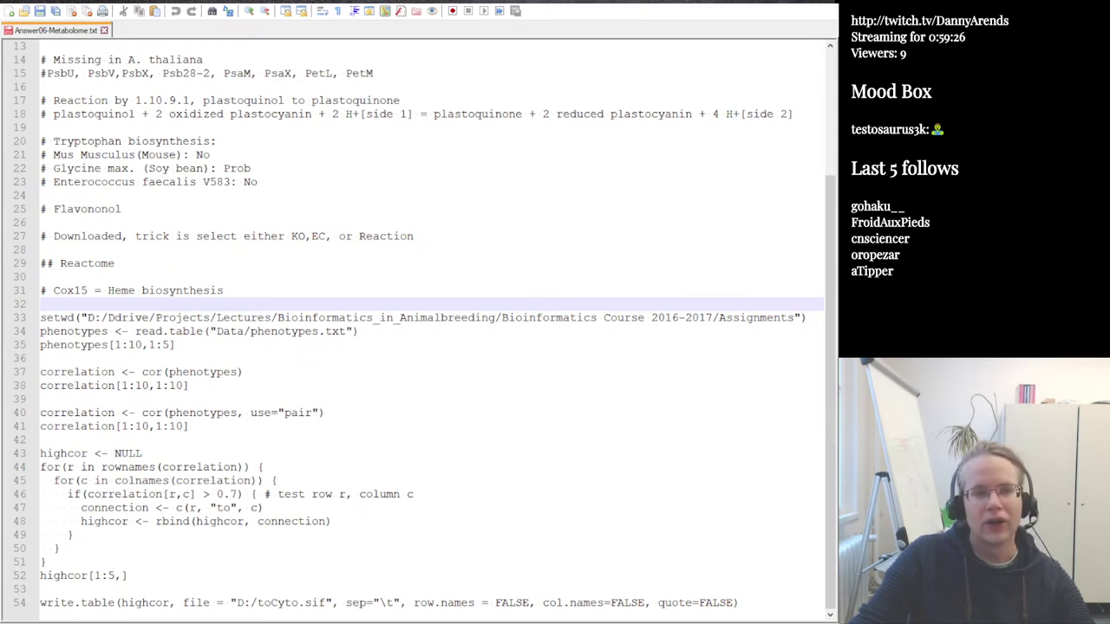
key("Up")
key("Up")
key("Up")
key("Up")
key("Up")
key("Up")
key("Up")
key("Up")
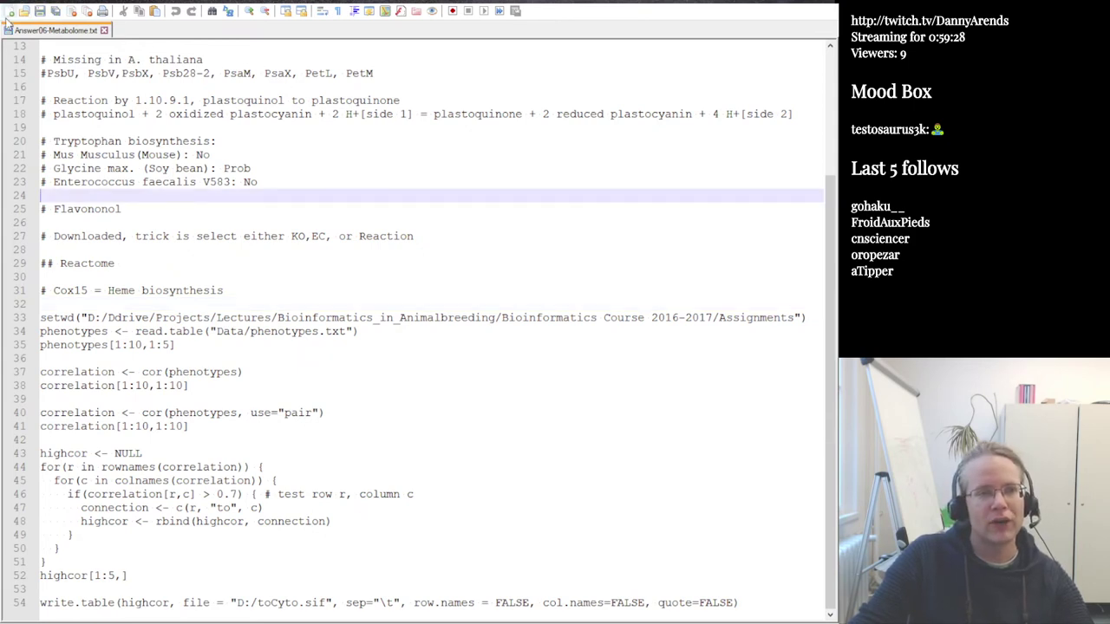
Create a new text document with two relation lines: a first name followed by "loves Food", and a second name that "loves" the first
left_click(11, 11)
type("Os")
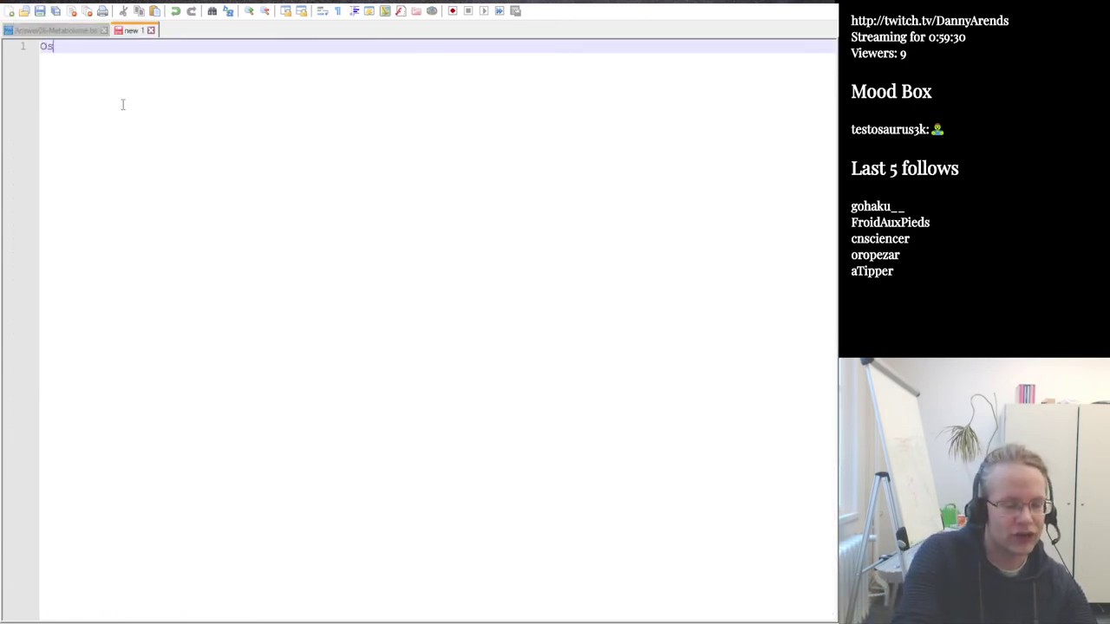
type("car loves food")
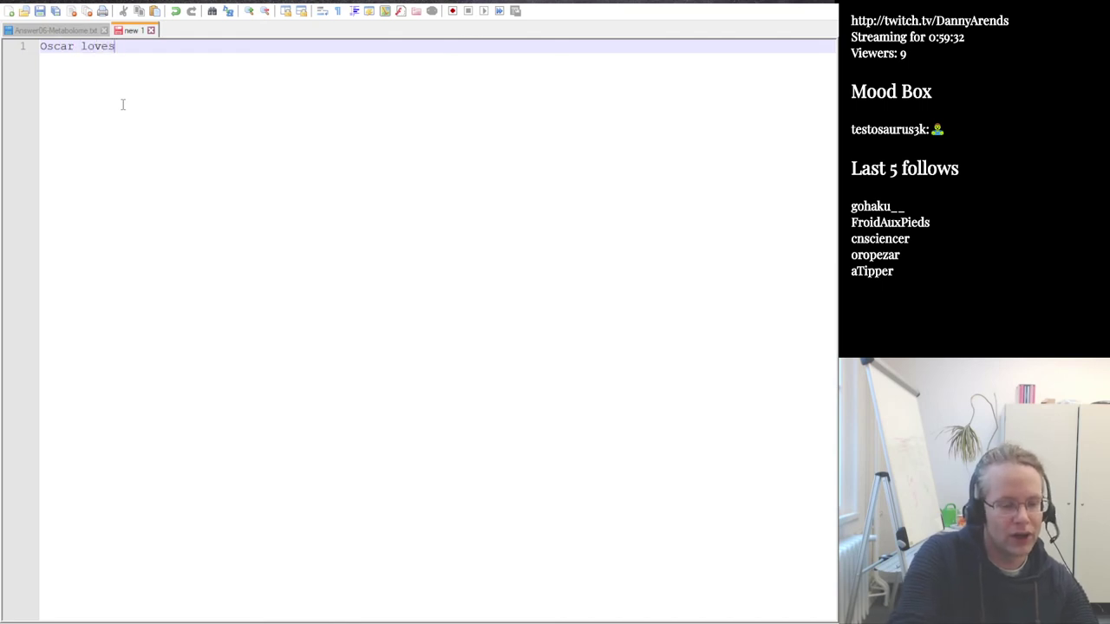
key("Return")
type("Dan")
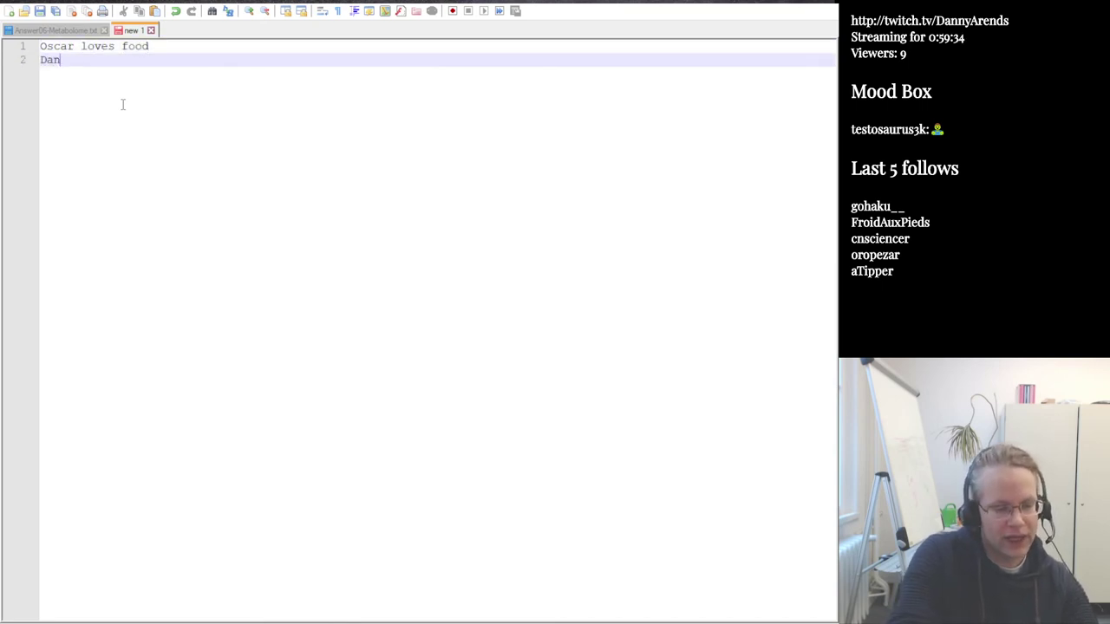
type("ny loves Oscar")
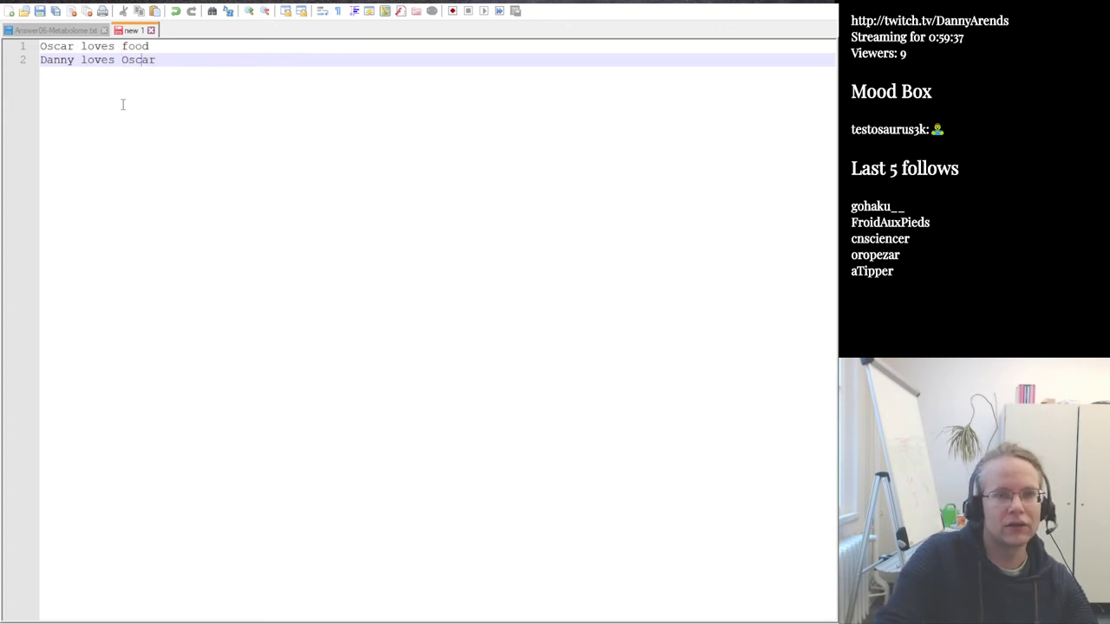
key("Up")
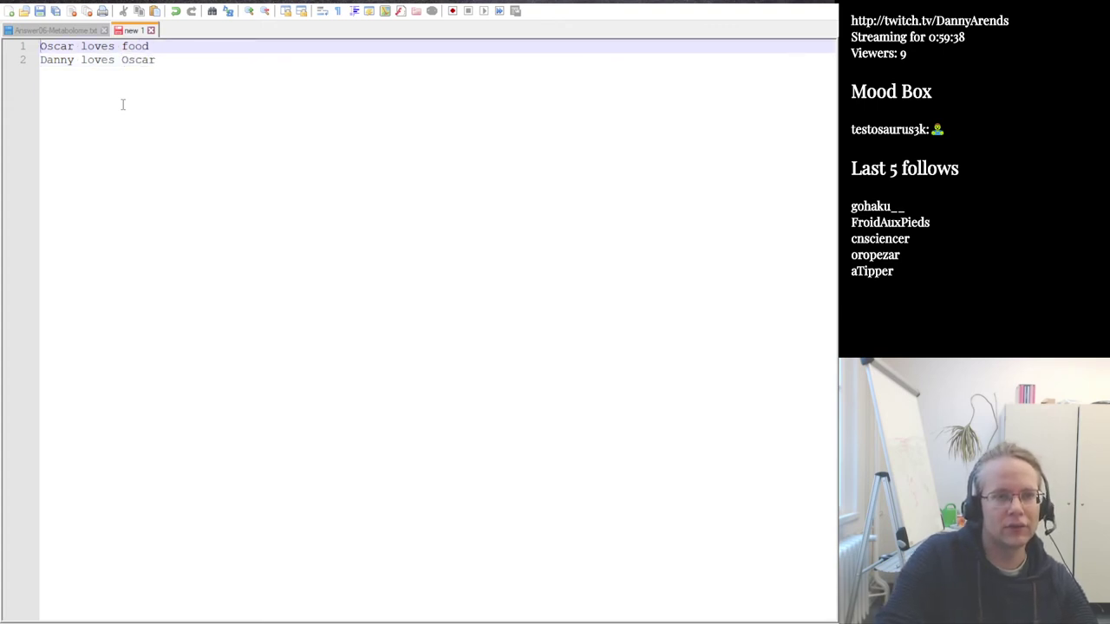
key("shift+Left")
type("F")
key("Down")
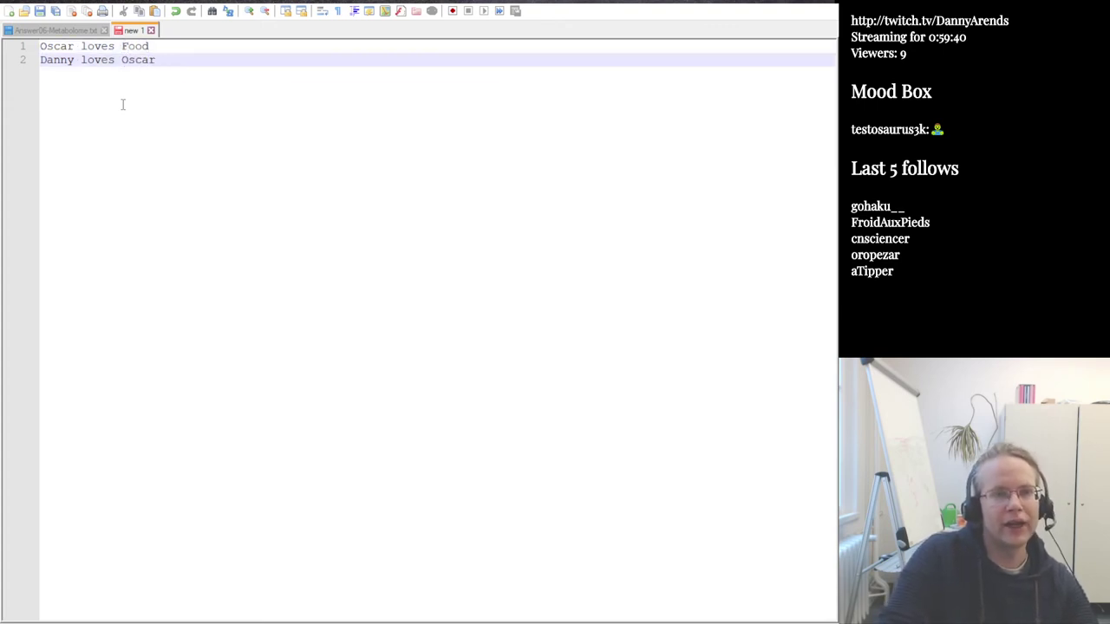
Add a third relation line in which the second line's subject "loves" another person, entered by first name
key("End")
key("Return")
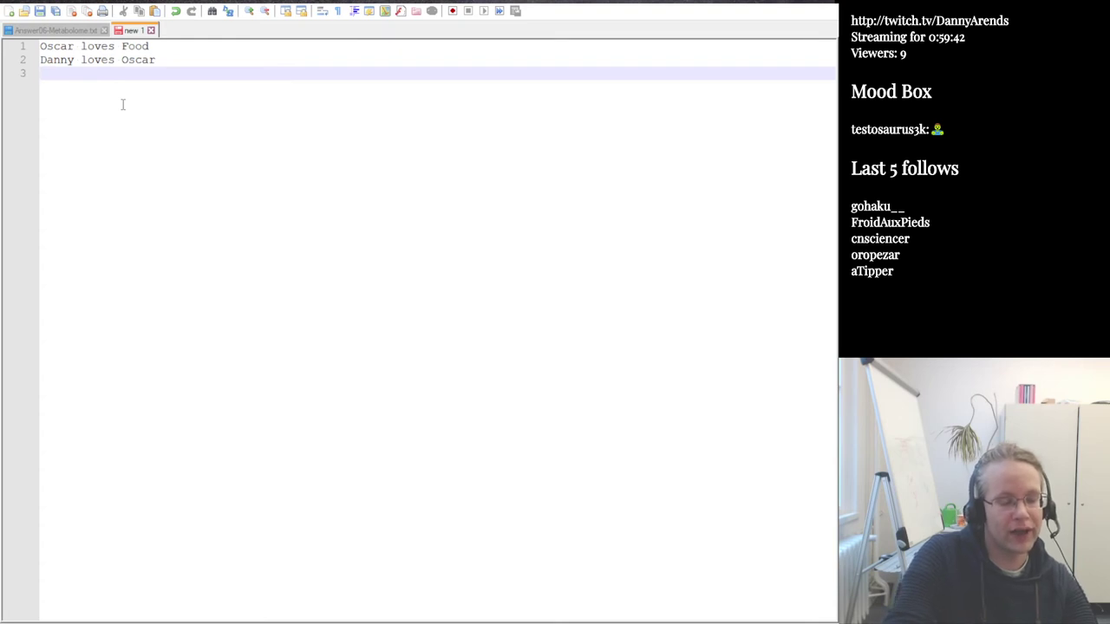
type("Danny")
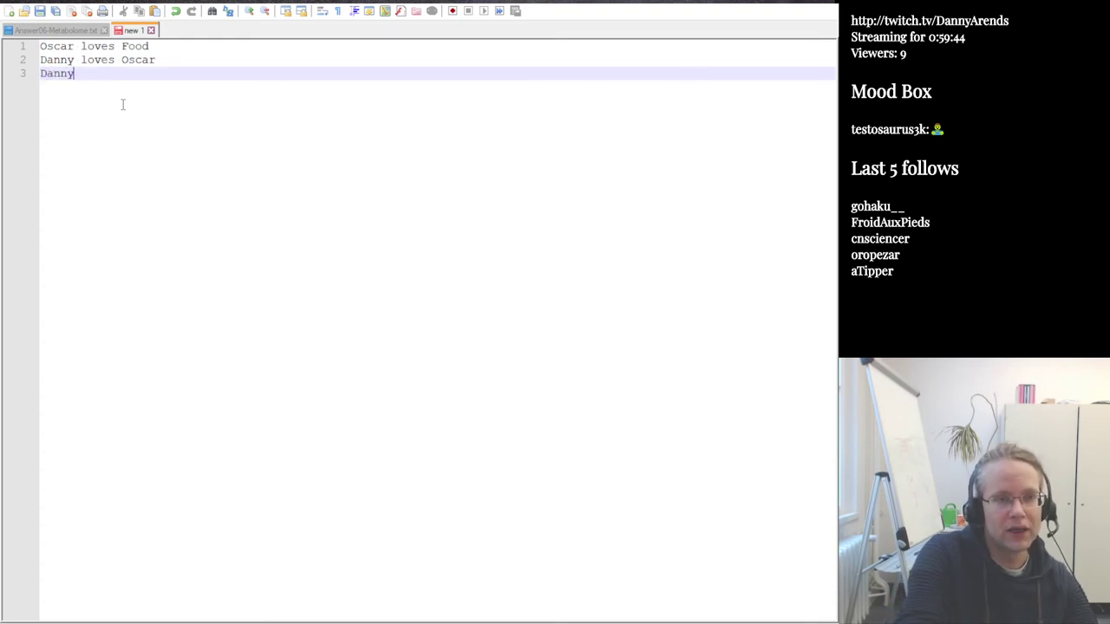
type(" loves Anna")
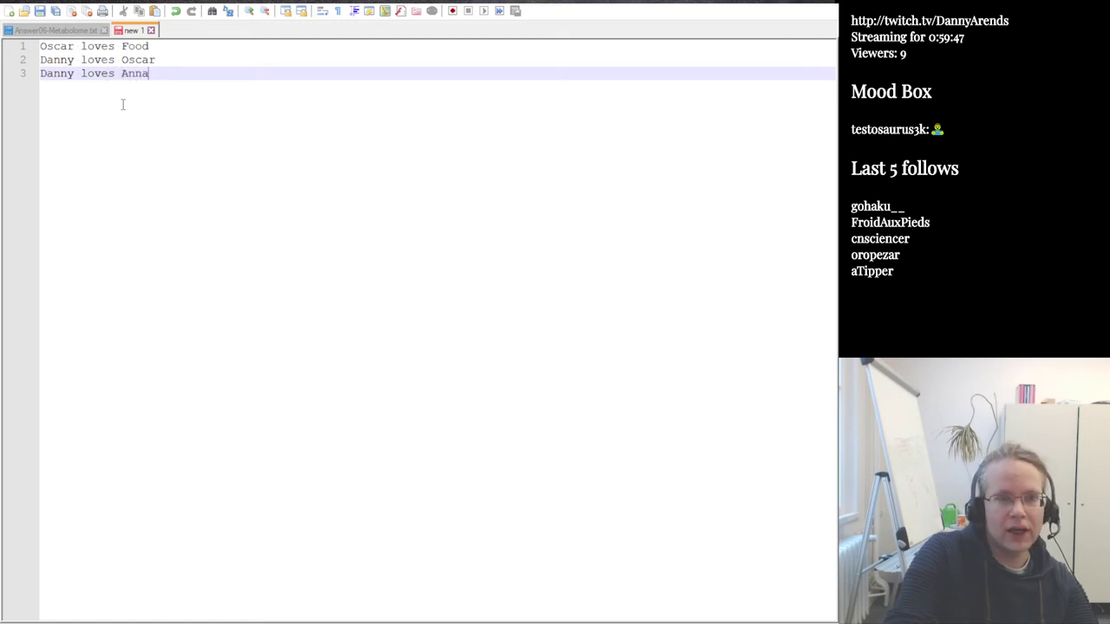
Add a fourth relation line with the first line's subject followed by "hates Water", capitalizing Water
key("Return")
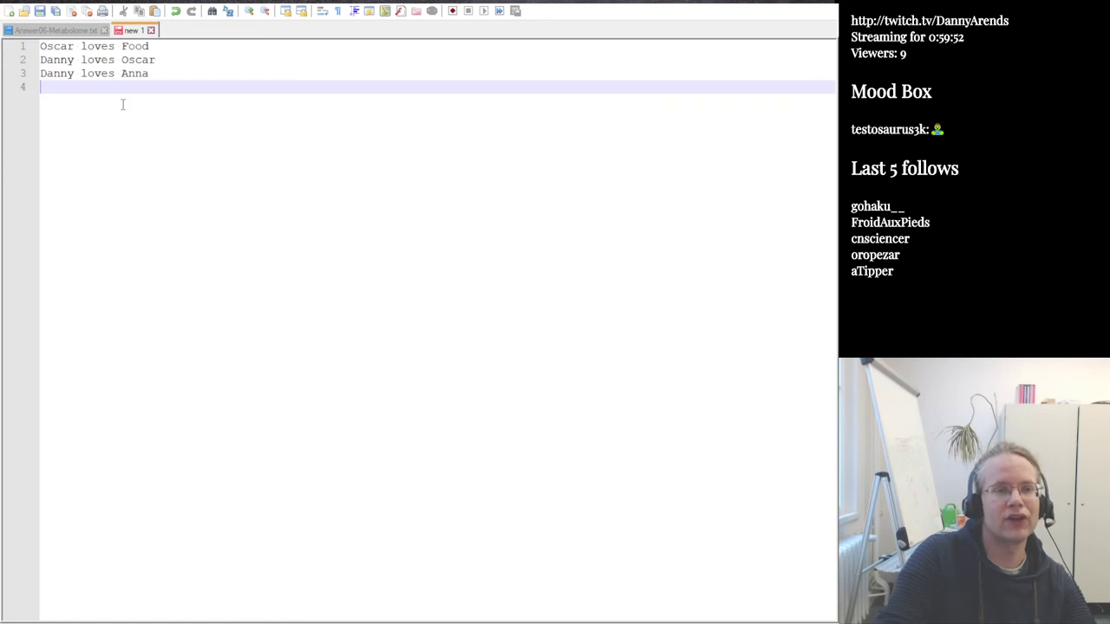
type("Osca")
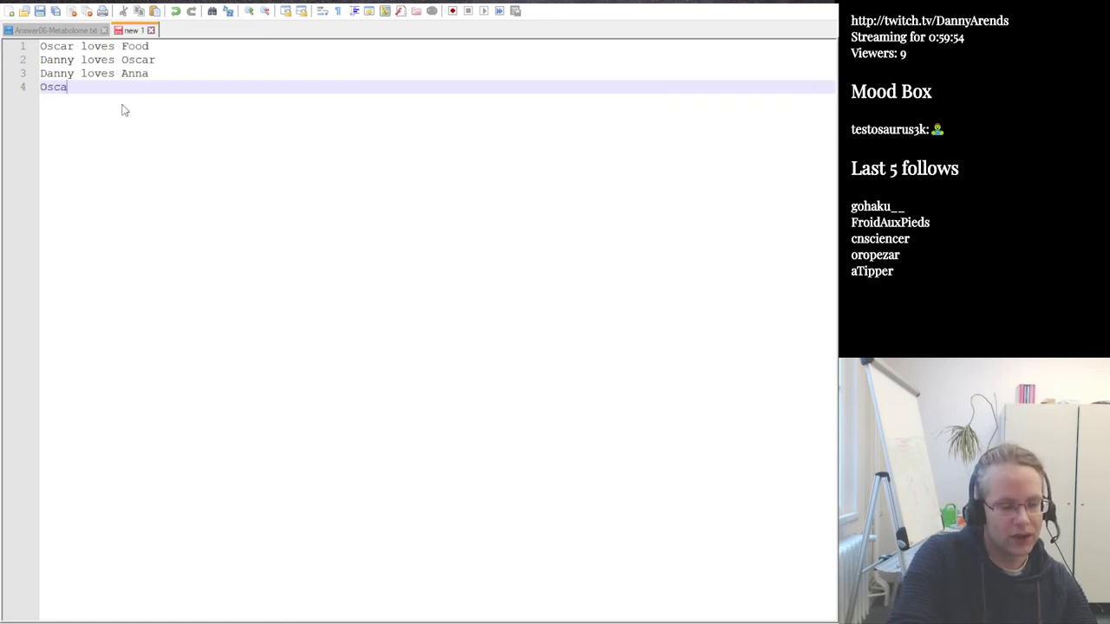
type("r hat")
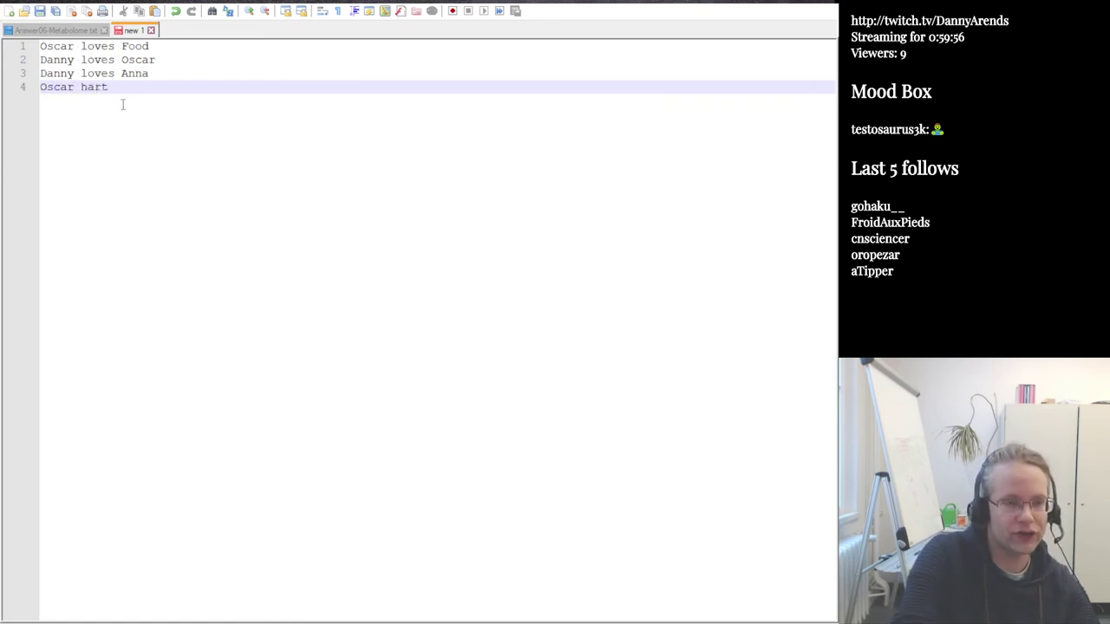
key("BackSpace")
key("BackSpace")
key("BackSpace")
type("hates watr")
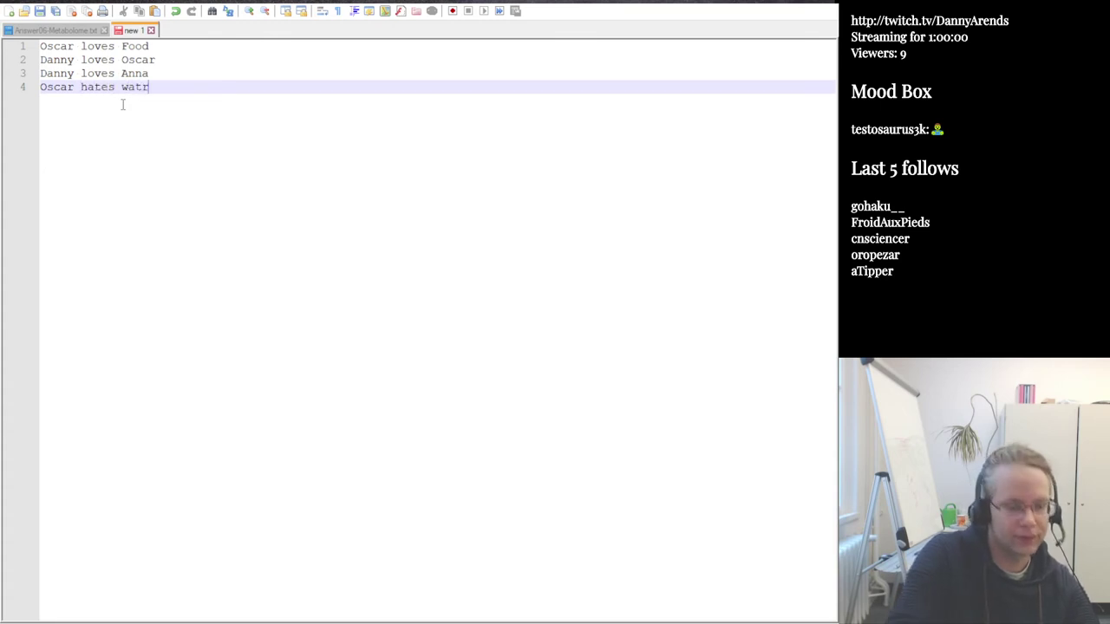
key("BackSpace")
type("er")
left_click(122, 104)
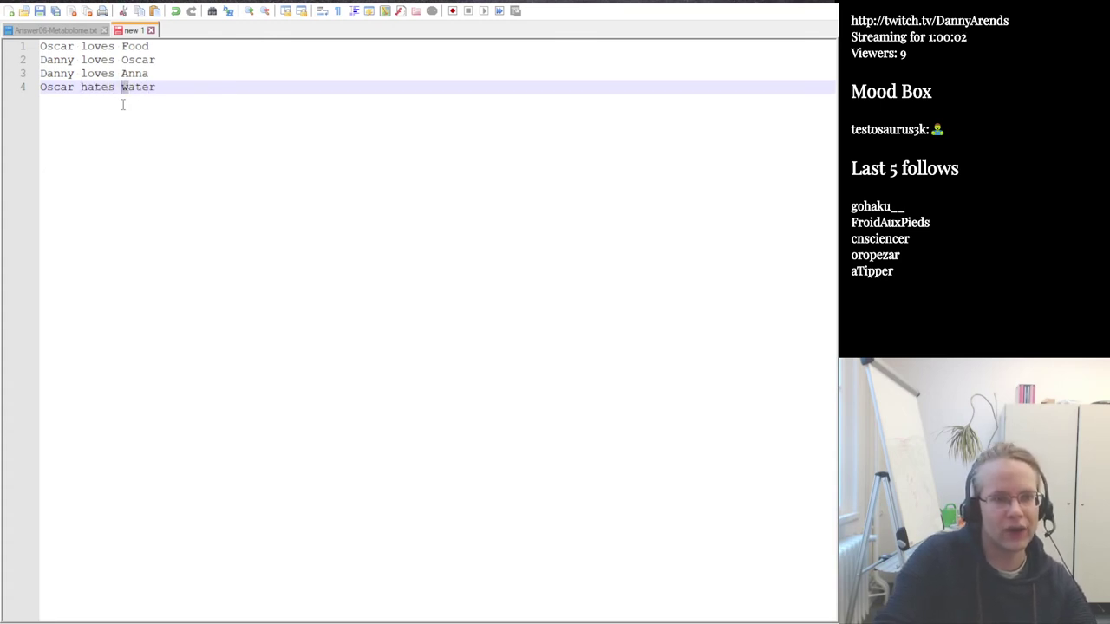
key("Delete")
type("W")
Add a fifth relation line reading "Water is Wet" to the text document
key("End")
key("Return")
type("Wa")
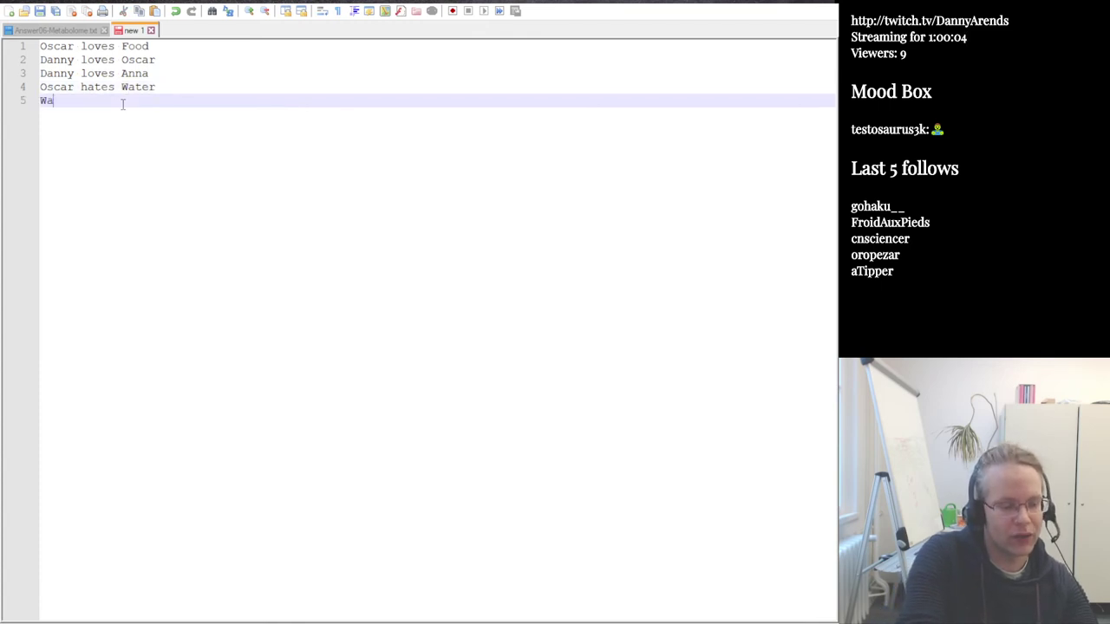
type("ter is Wet")
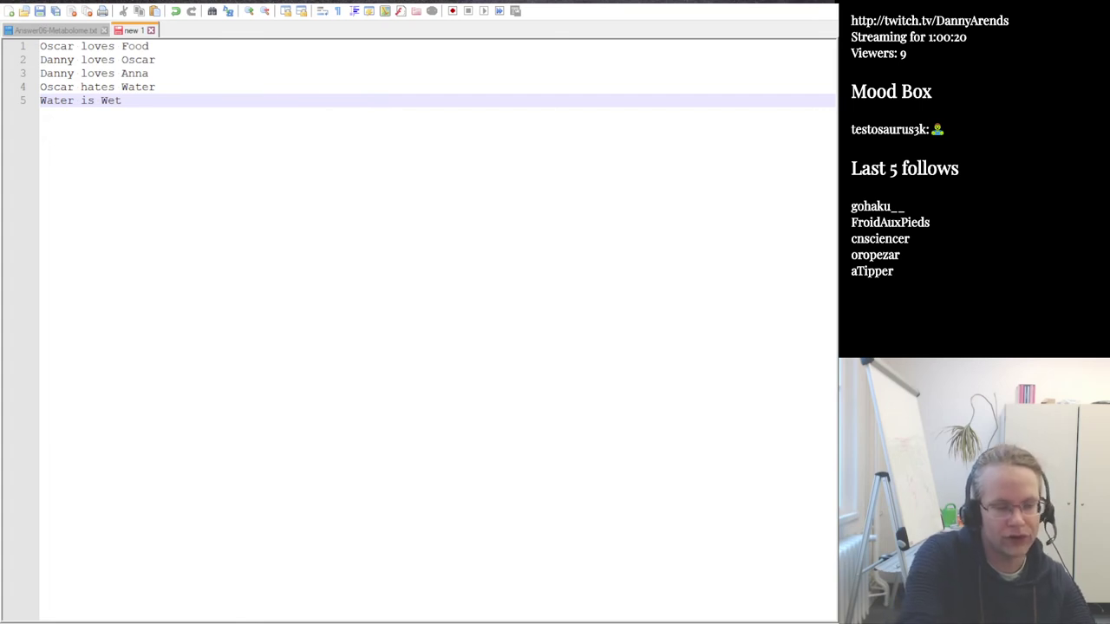
key("Return")
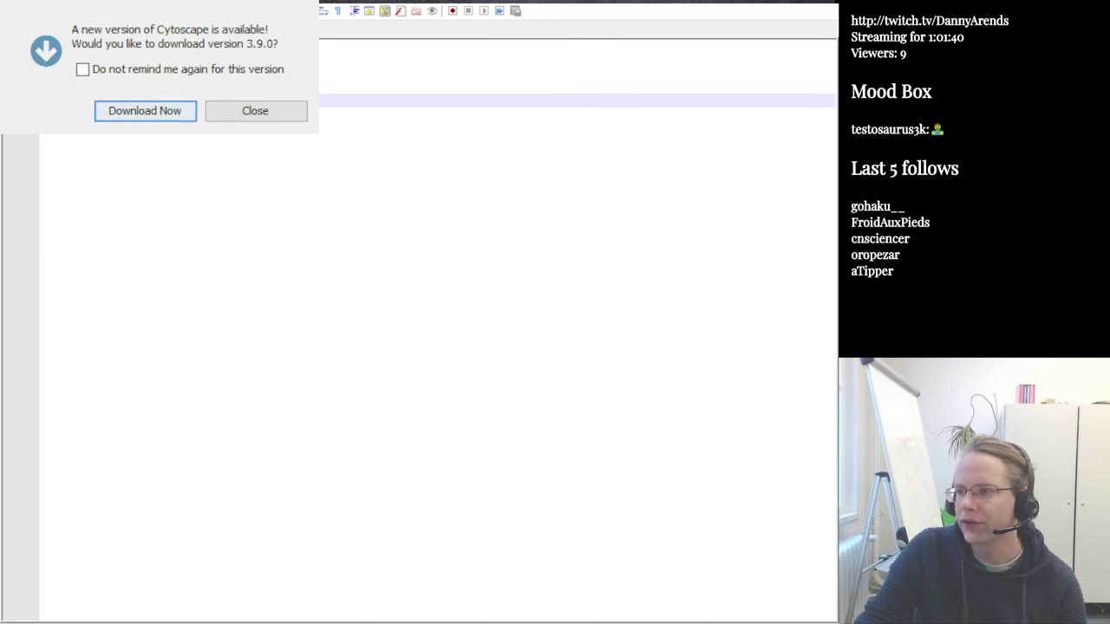
Decline the Cytoscape 3.9.0 download and close the welcome screen in the Cytoscape window narrowed beside the stream overlay
left_click(251, 110)
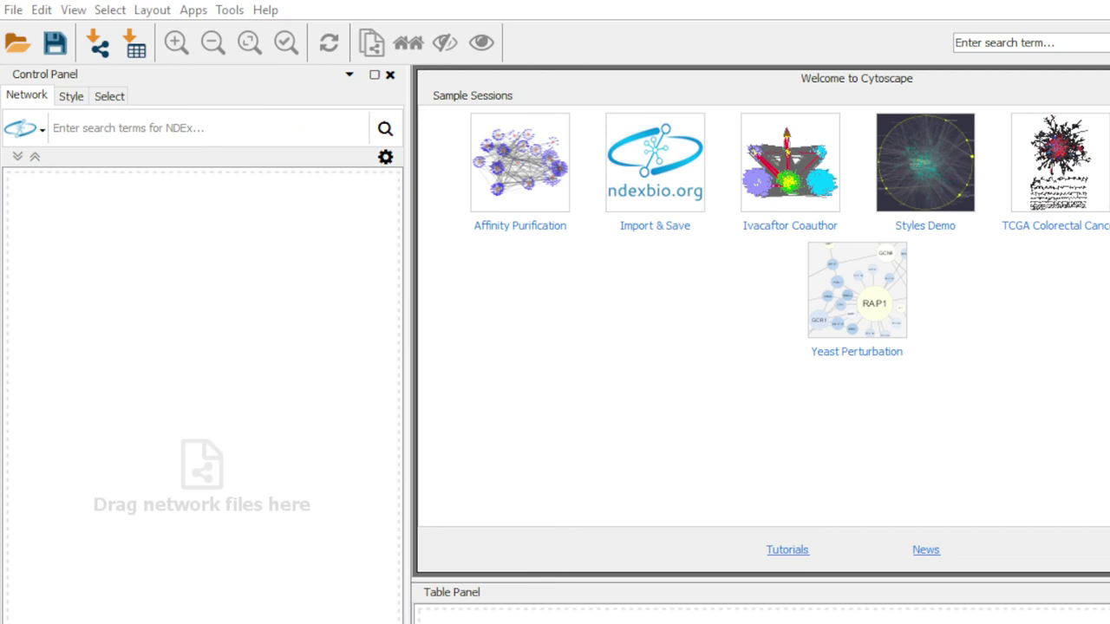
left_click_drag(1109, 414, 837, 410)
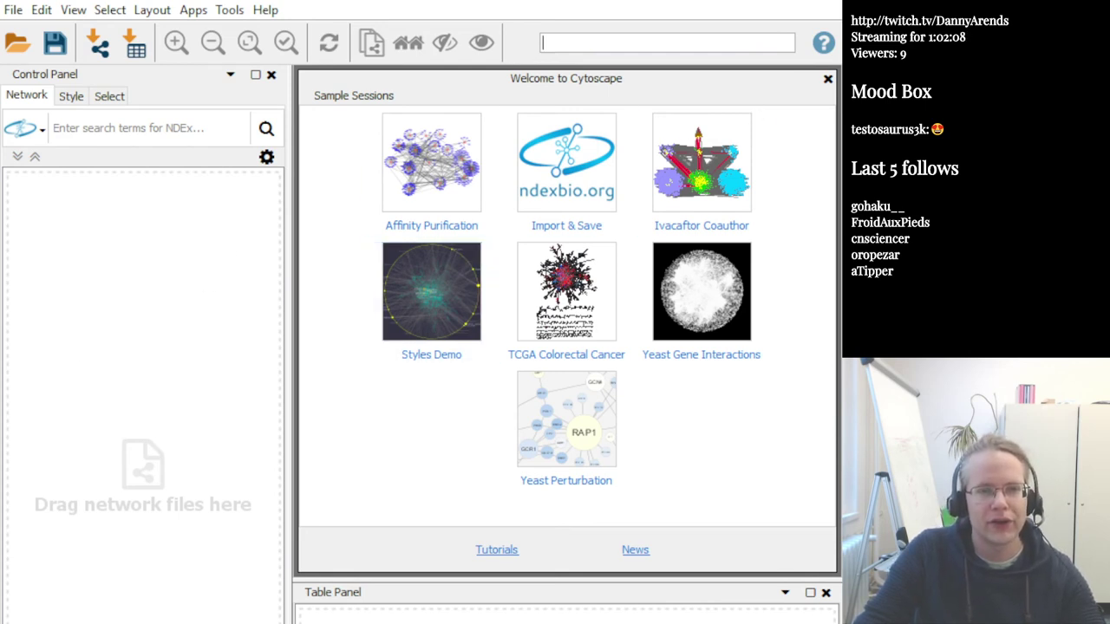
left_click(828, 82)
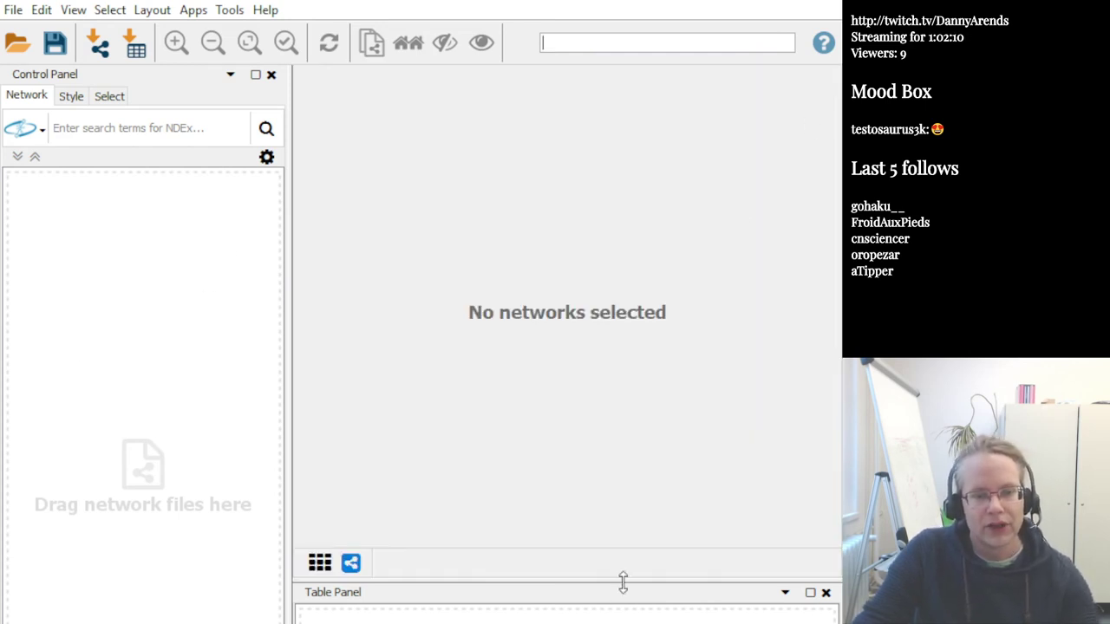
Widen the Cytoscape window up to the stream overlay and return to the network overview
left_click(80, 103)
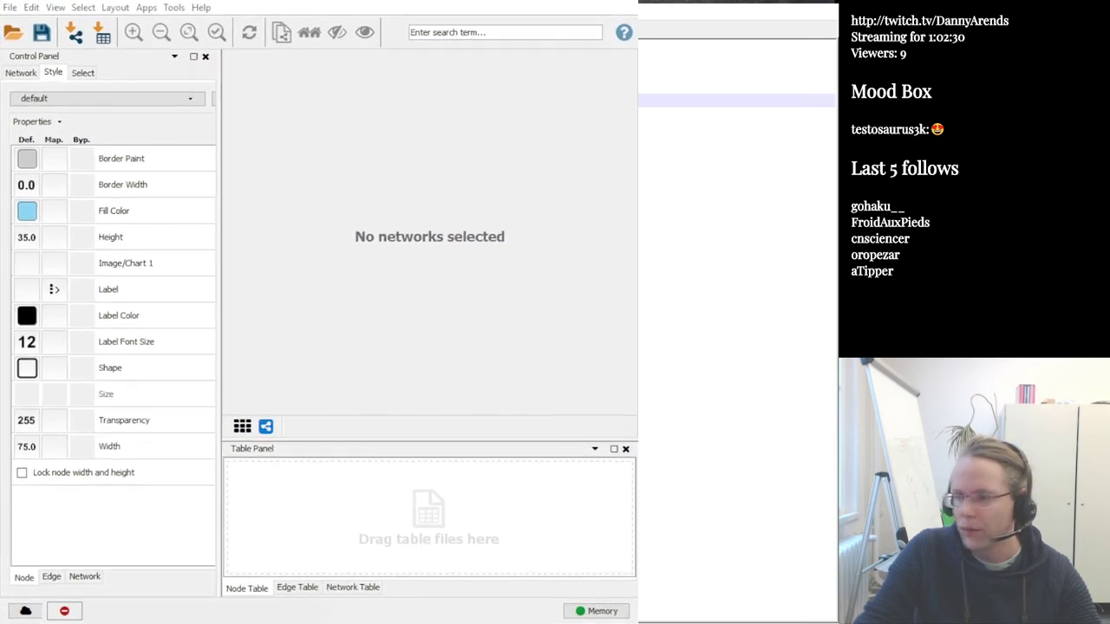
left_click(412, 32)
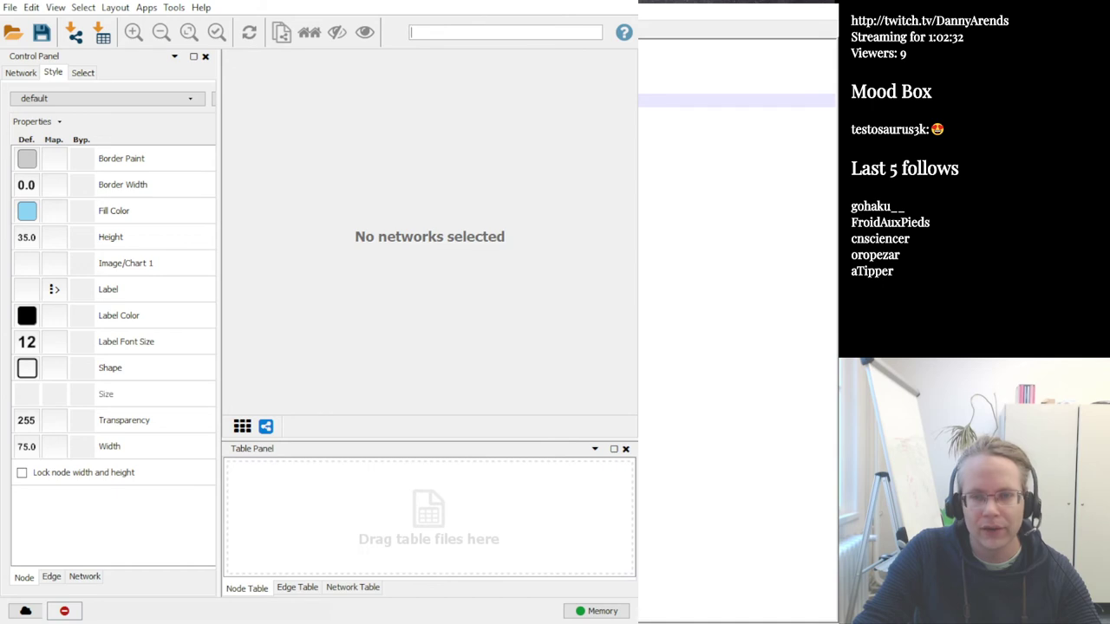
left_click_drag(634, 291, 833, 280)
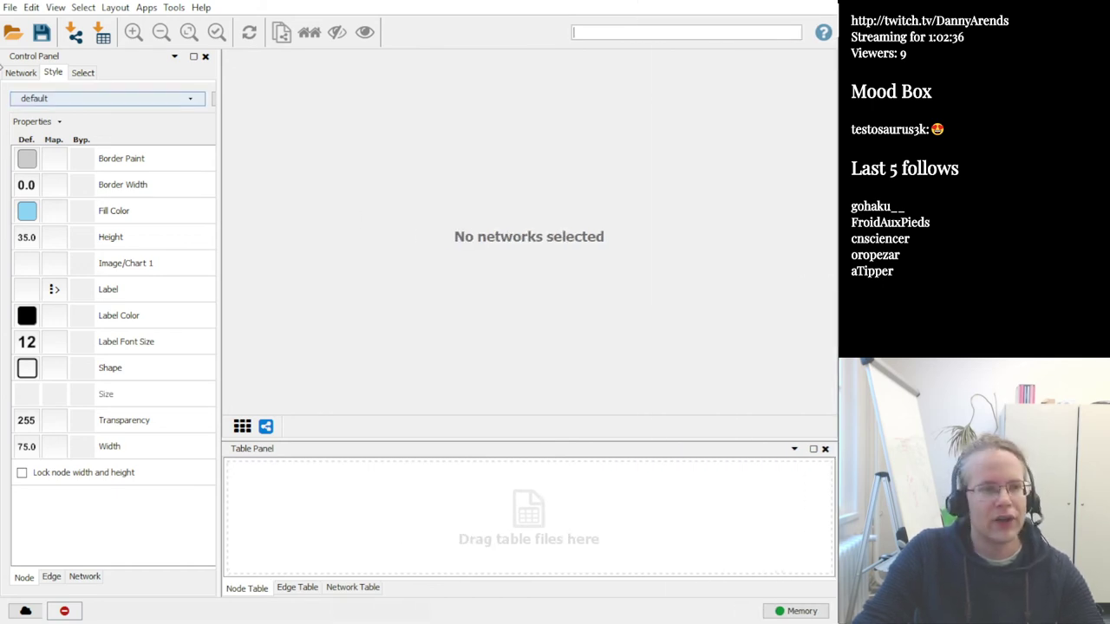
left_click(17, 73)
left_click(16, 10)
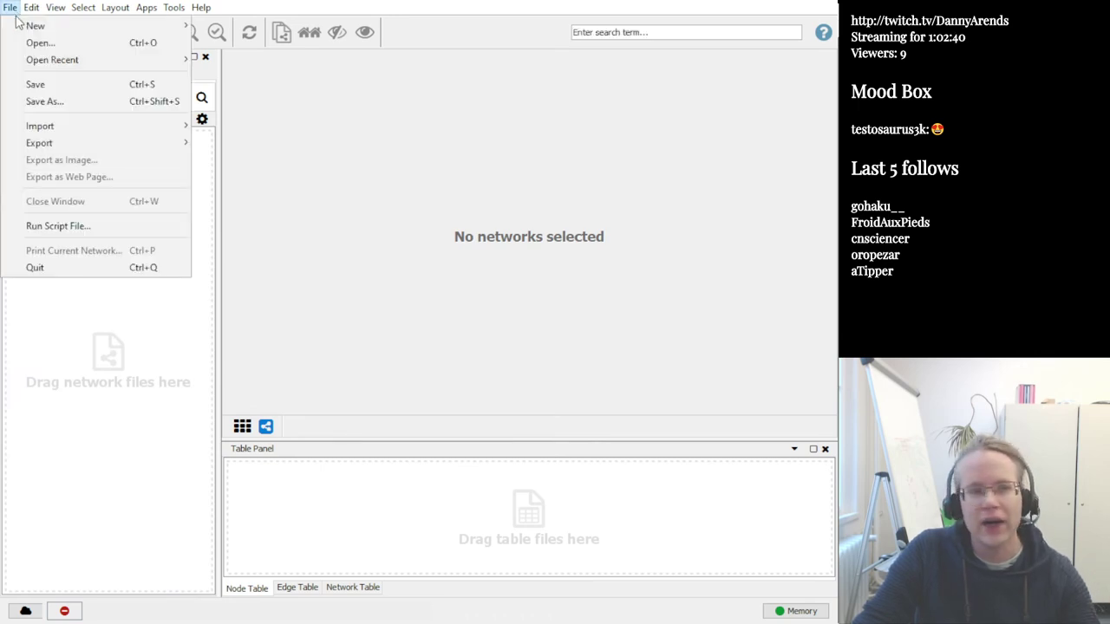
mouse_move(56, 130)
mouse_move(233, 125)
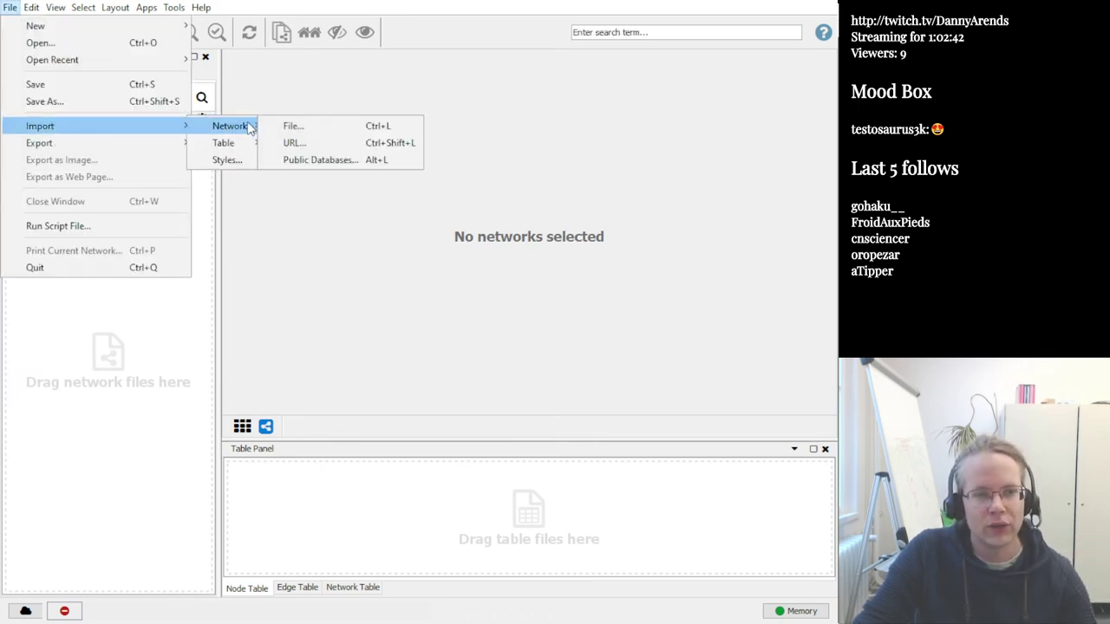
left_click(334, 123)
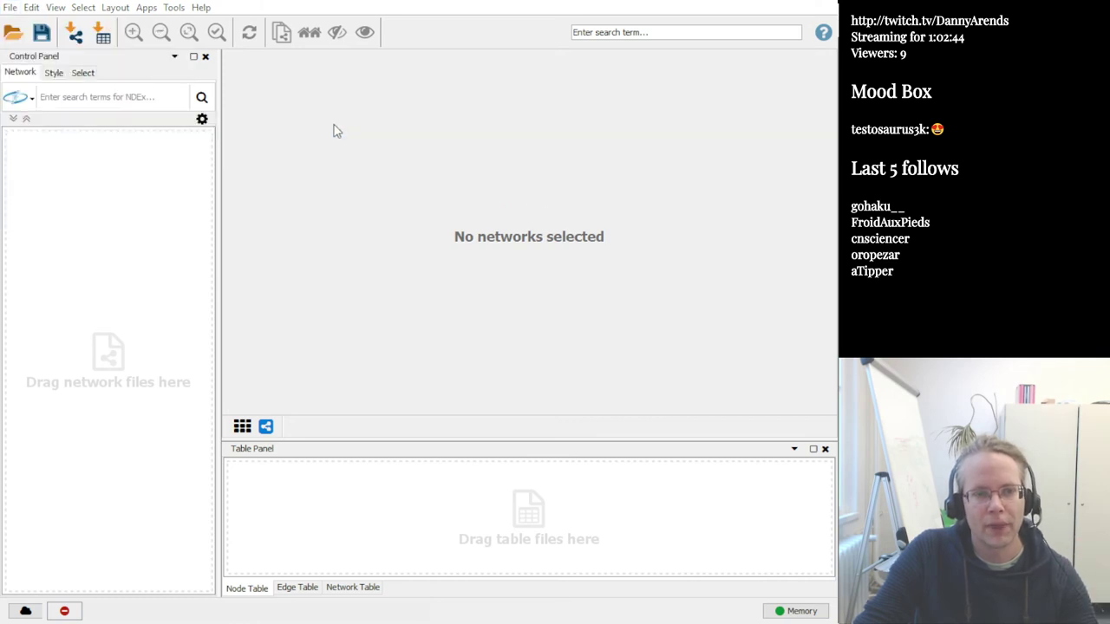
left_click(10, 7)
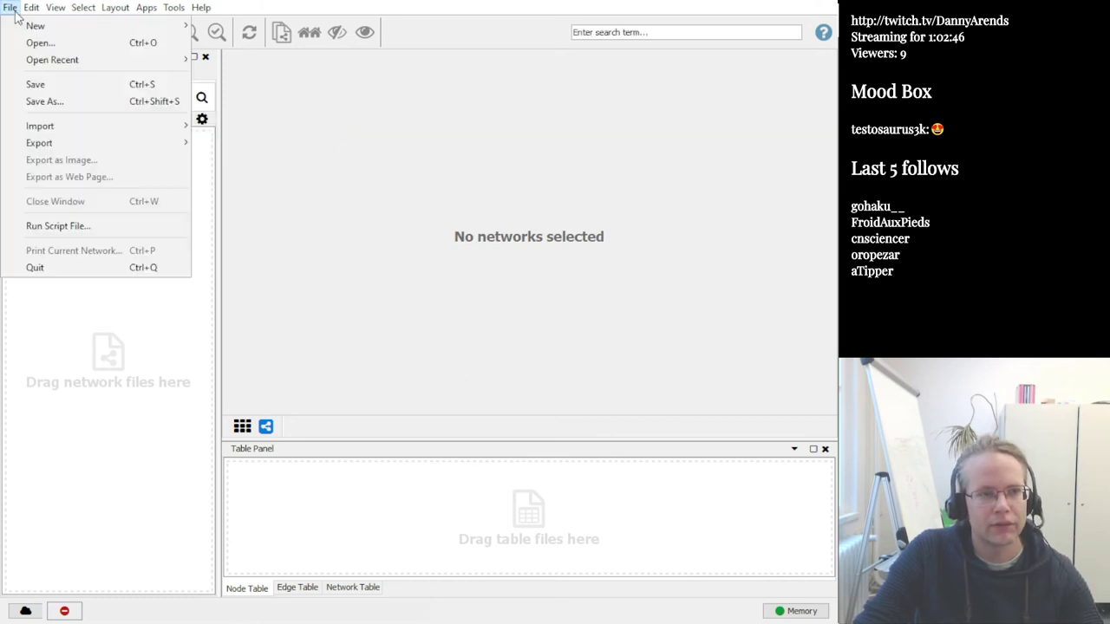
mouse_move(95, 128)
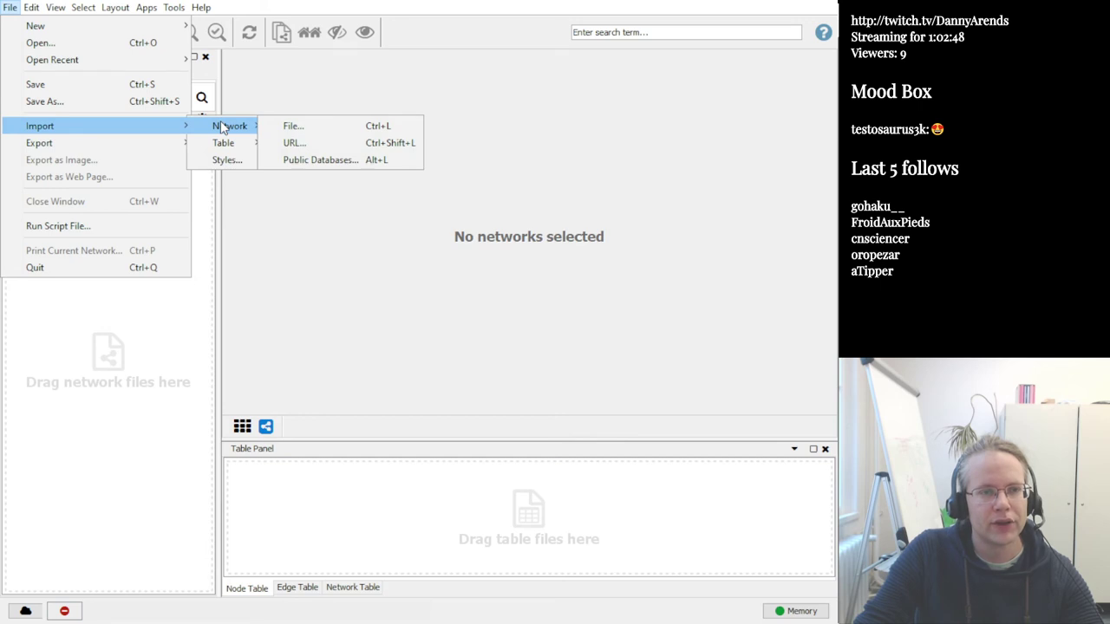
mouse_move(224, 146)
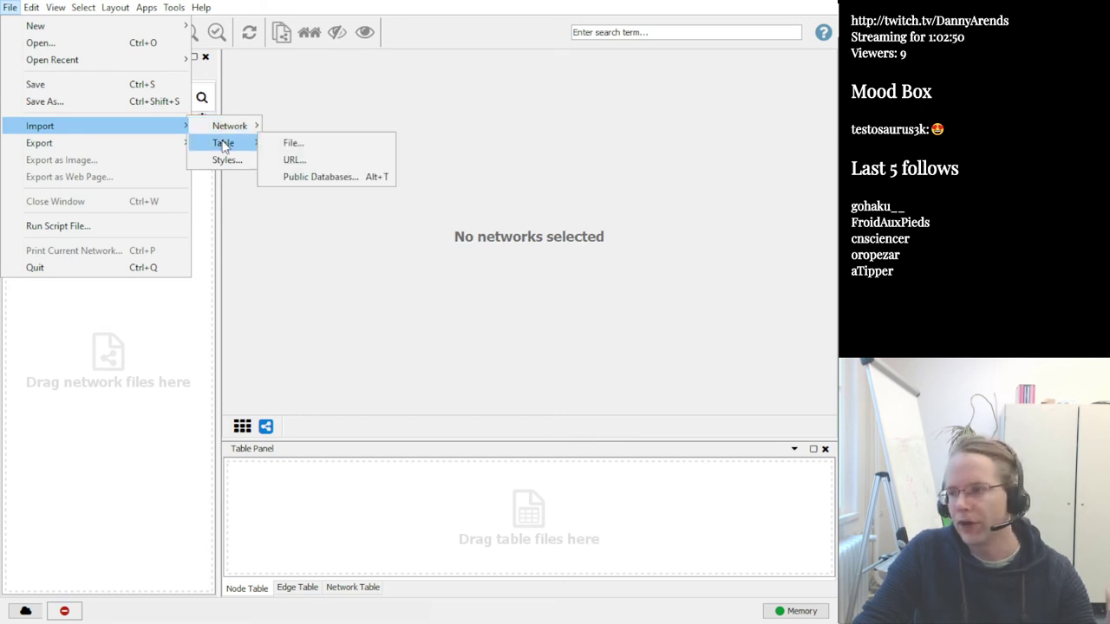
left_click(315, 152)
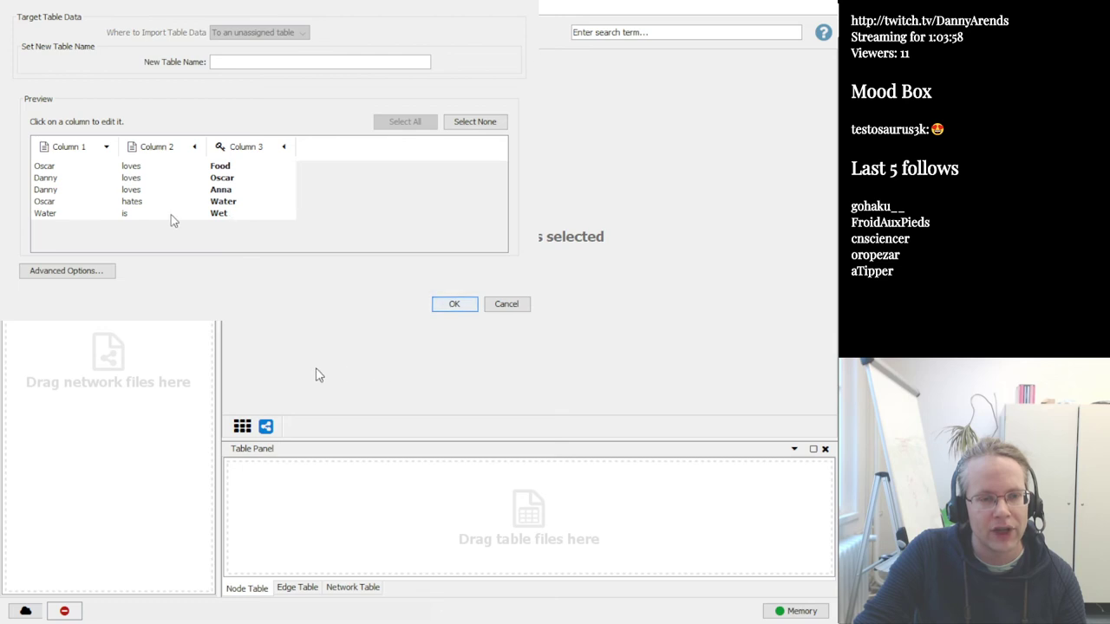
left_click(108, 149)
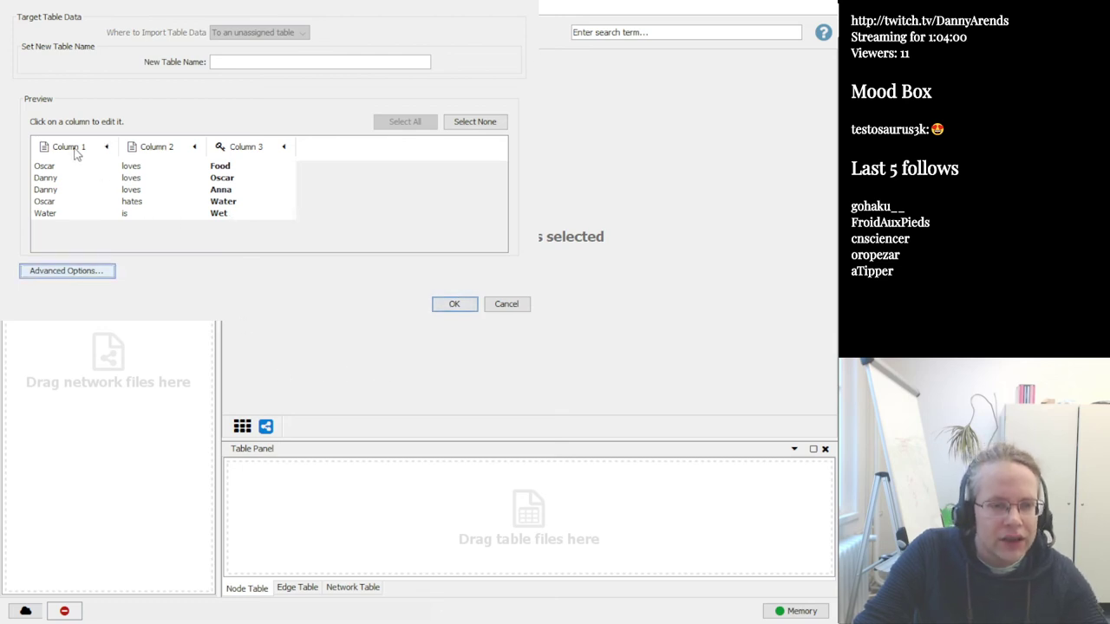
left_click(322, 373)
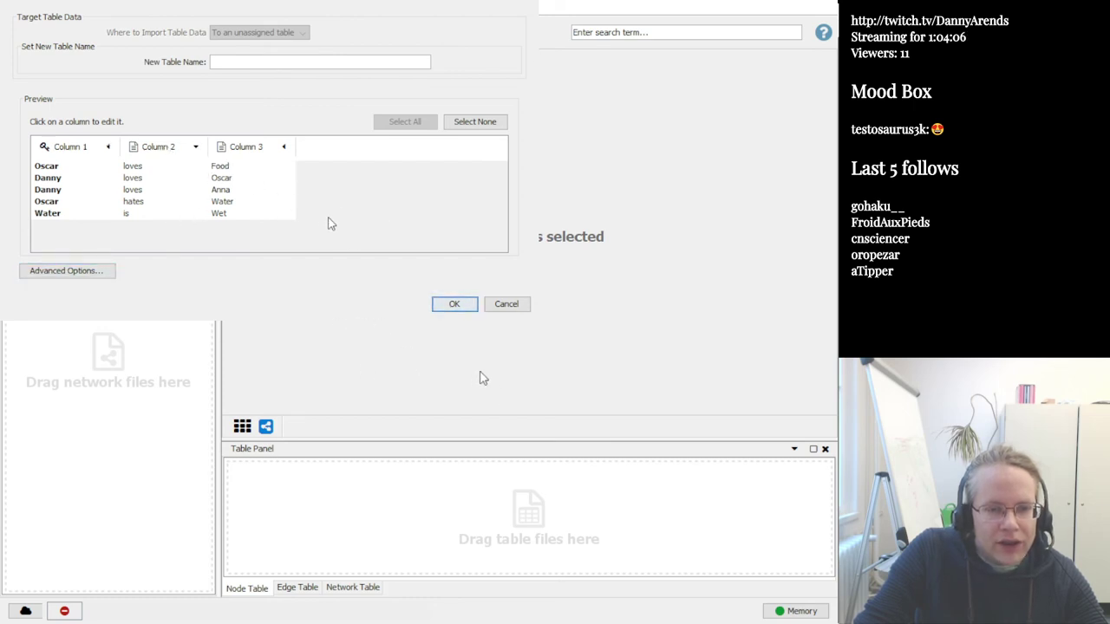
key("Tab")
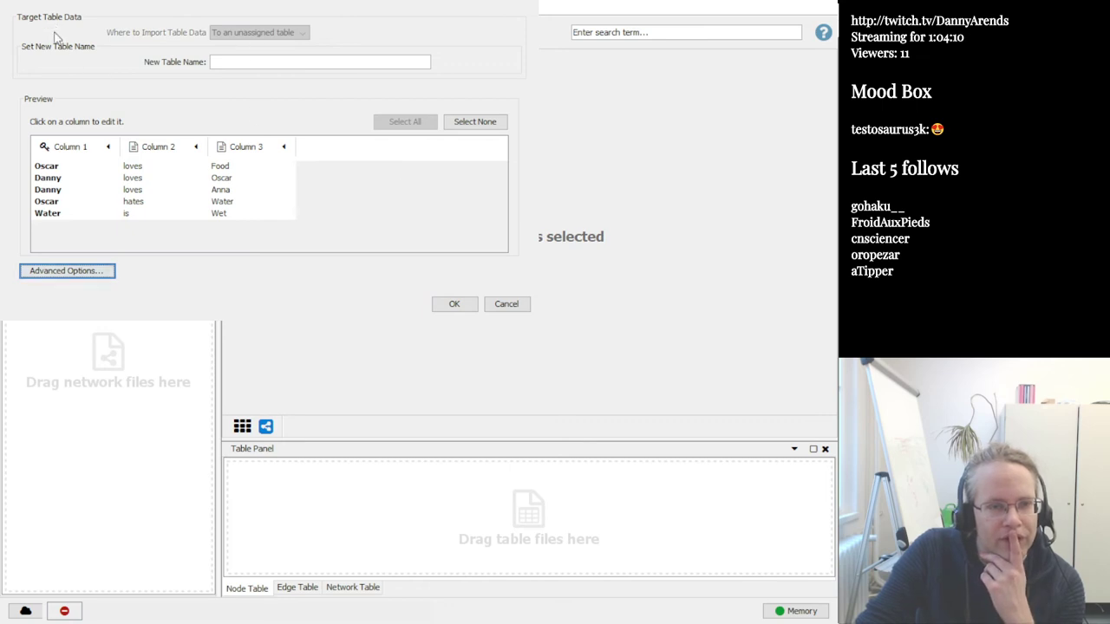
left_click(525, 305)
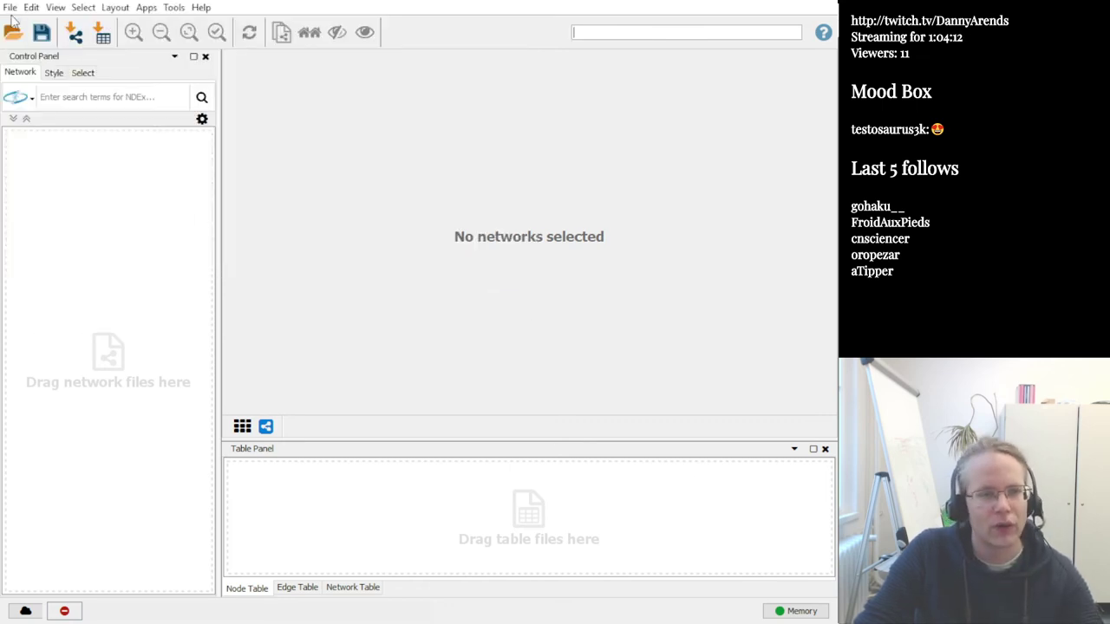
Open smallnetwork.txt from the DATA (D:) drive for network import, with files listed in detail and sorted newest first
left_click(5, 6)
mouse_move(76, 149)
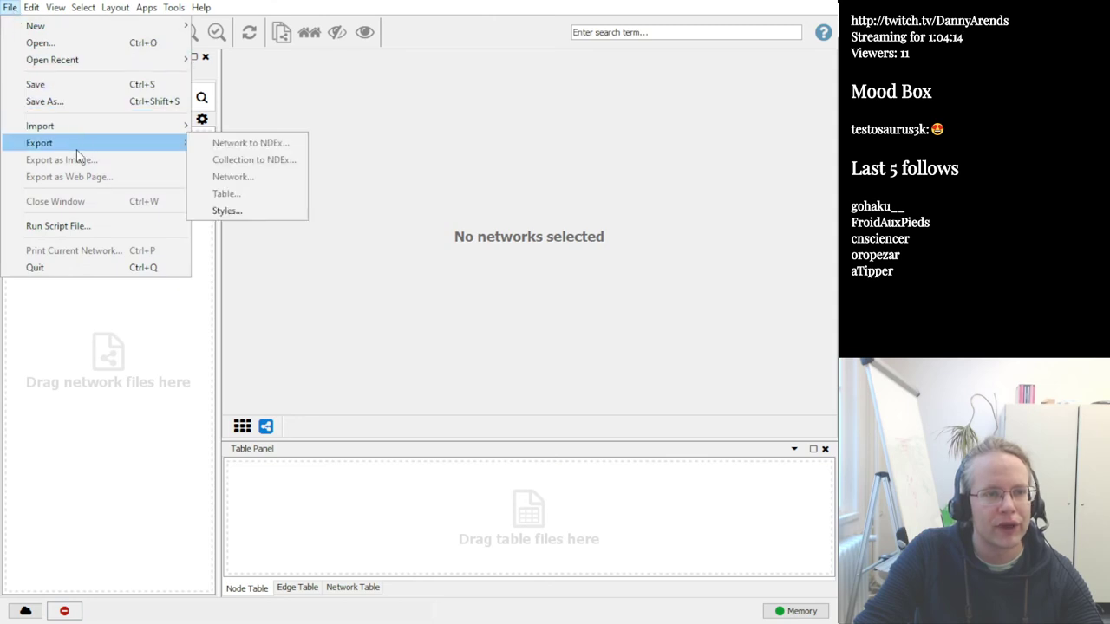
mouse_move(77, 127)
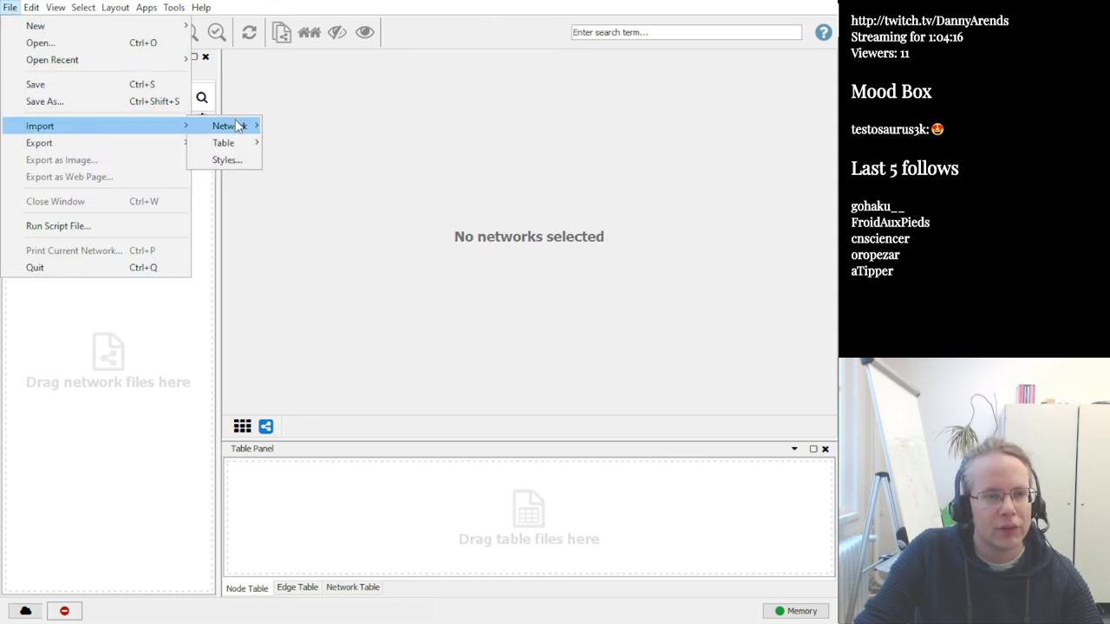
mouse_move(230, 129)
left_click(317, 129)
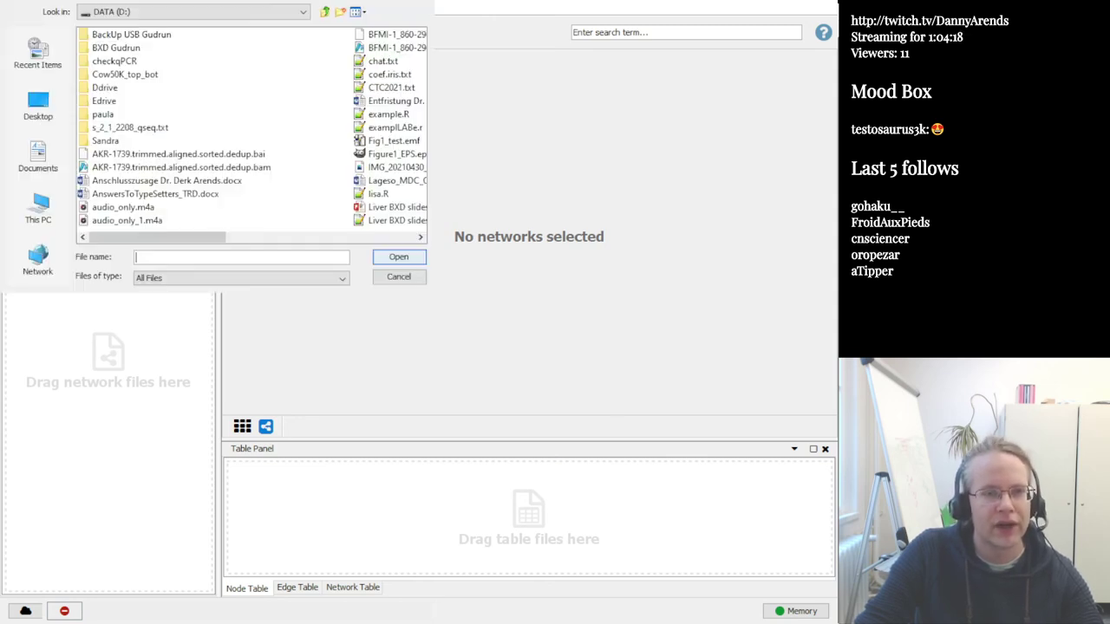
left_click(358, 11)
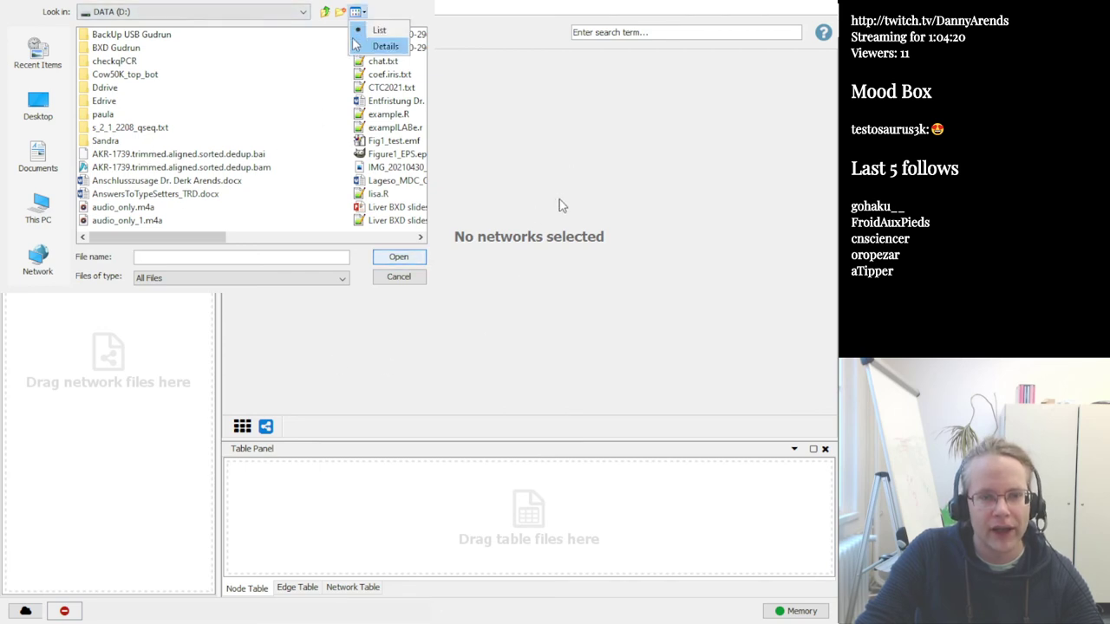
left_click(368, 48)
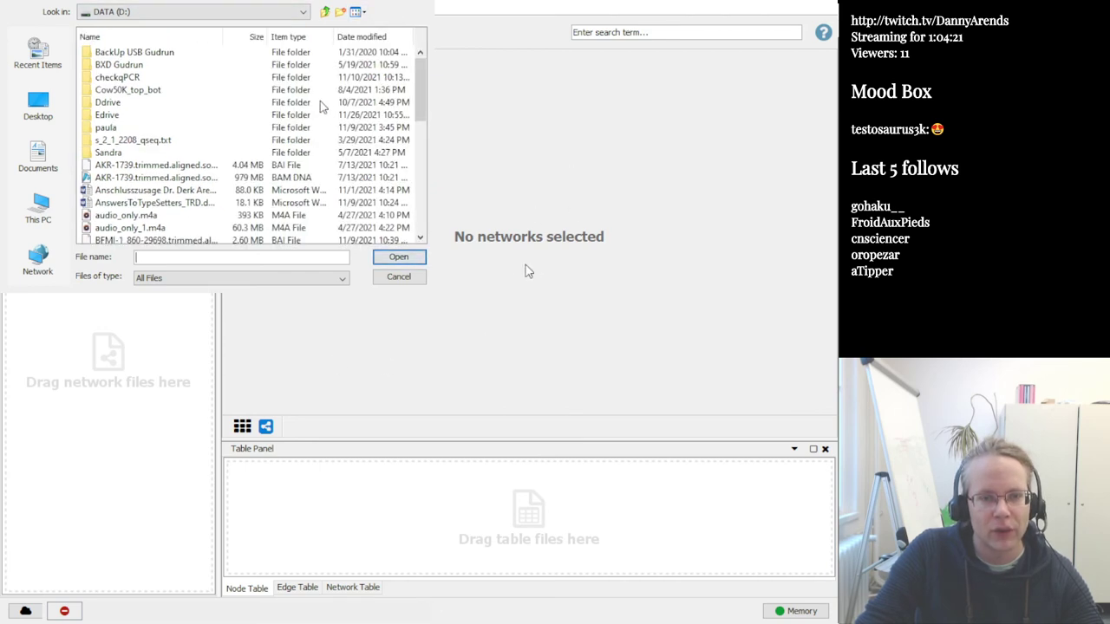
left_click(362, 39)
left_click(362, 39)
left_click(139, 52)
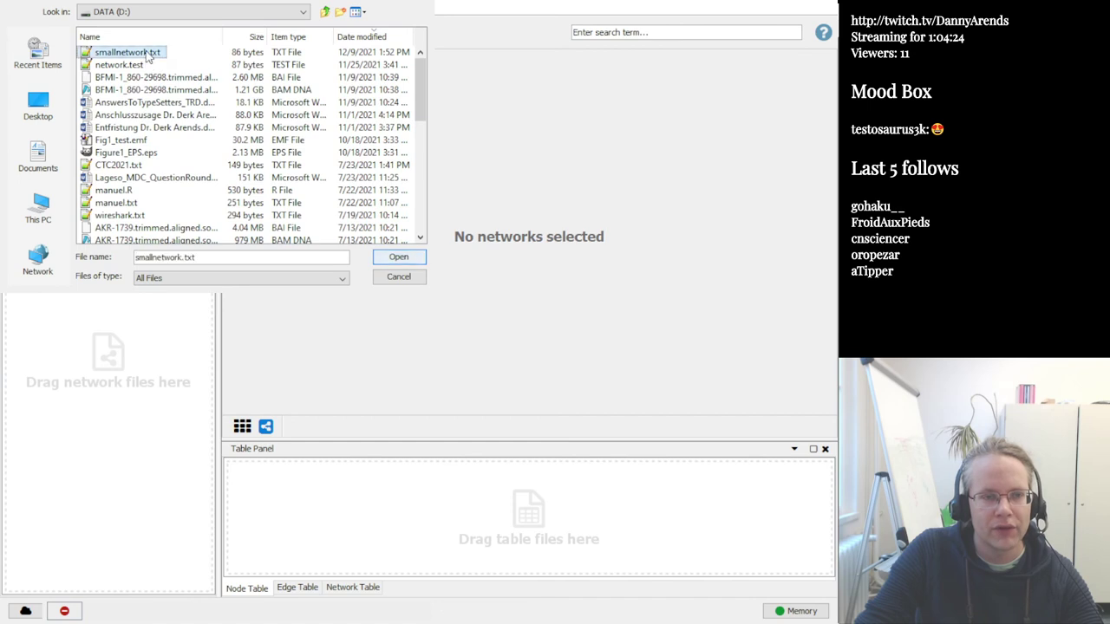
key("Return")
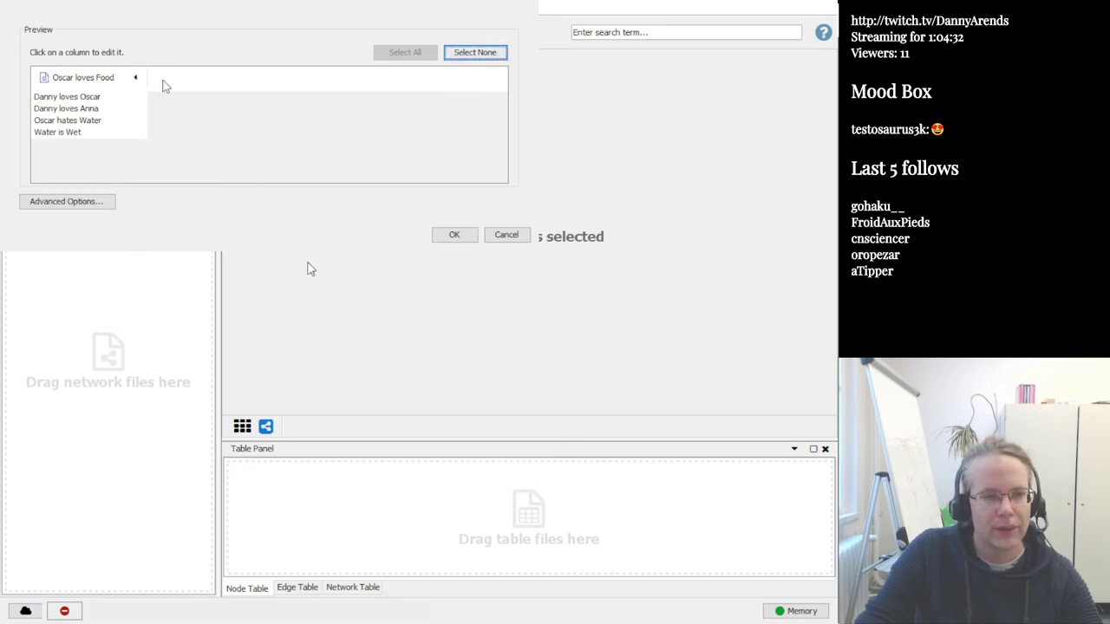
Import the relations as three columns without a header row, assigned as source node, interaction type and target node
key("Tab")
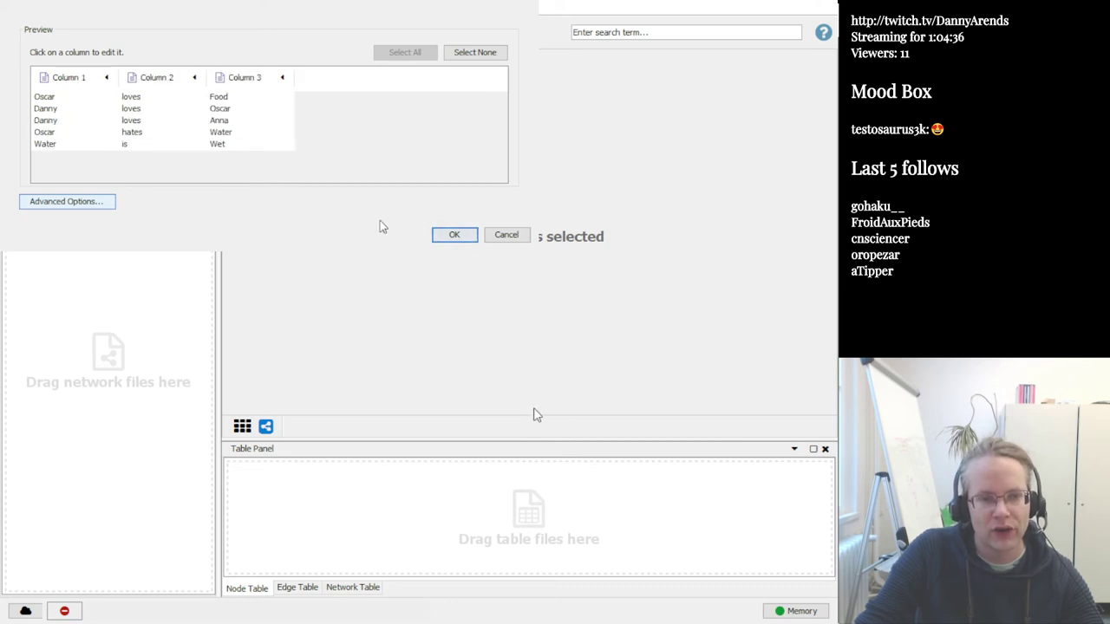
key("space")
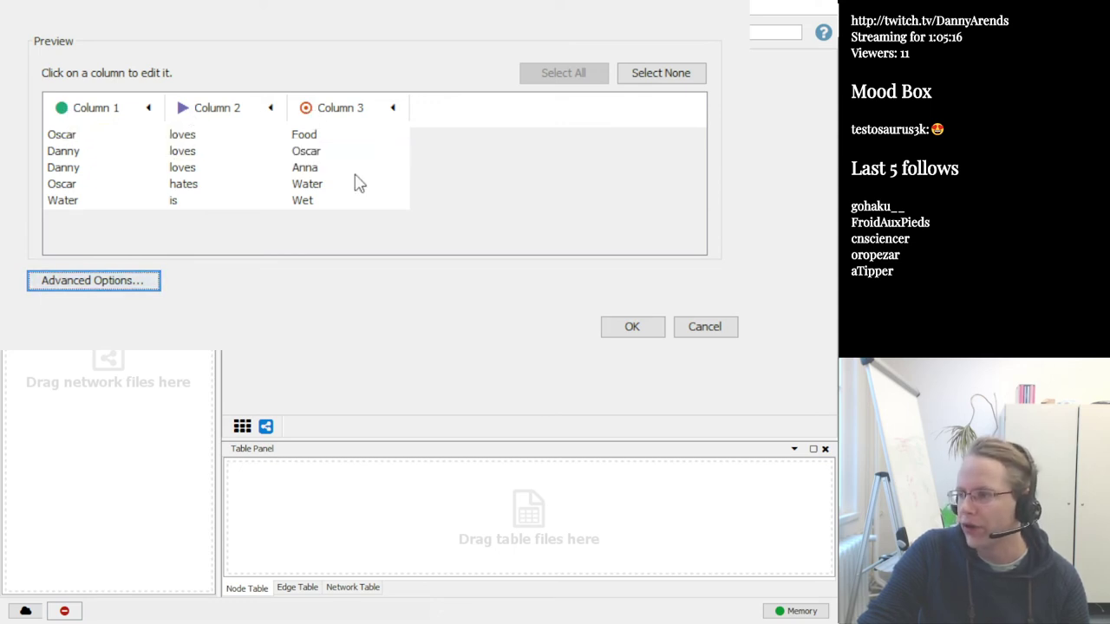
left_click(632, 328)
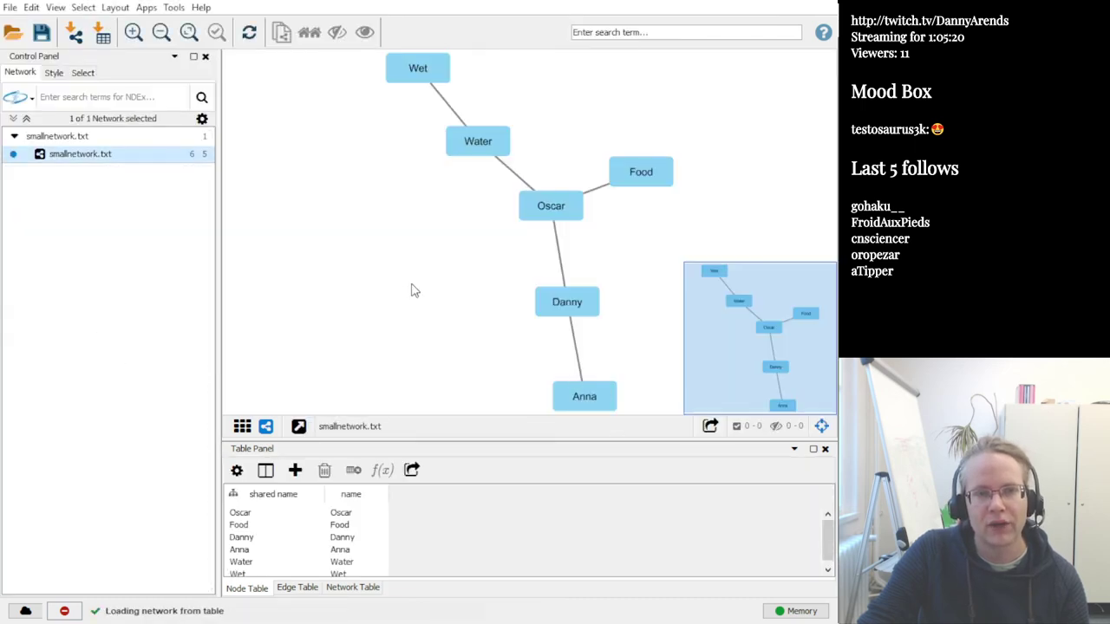
Rearrange the network with Water and the two people linked below it in a chain, and Wet and Food to their right
left_click_drag(525, 201, 359, 274)
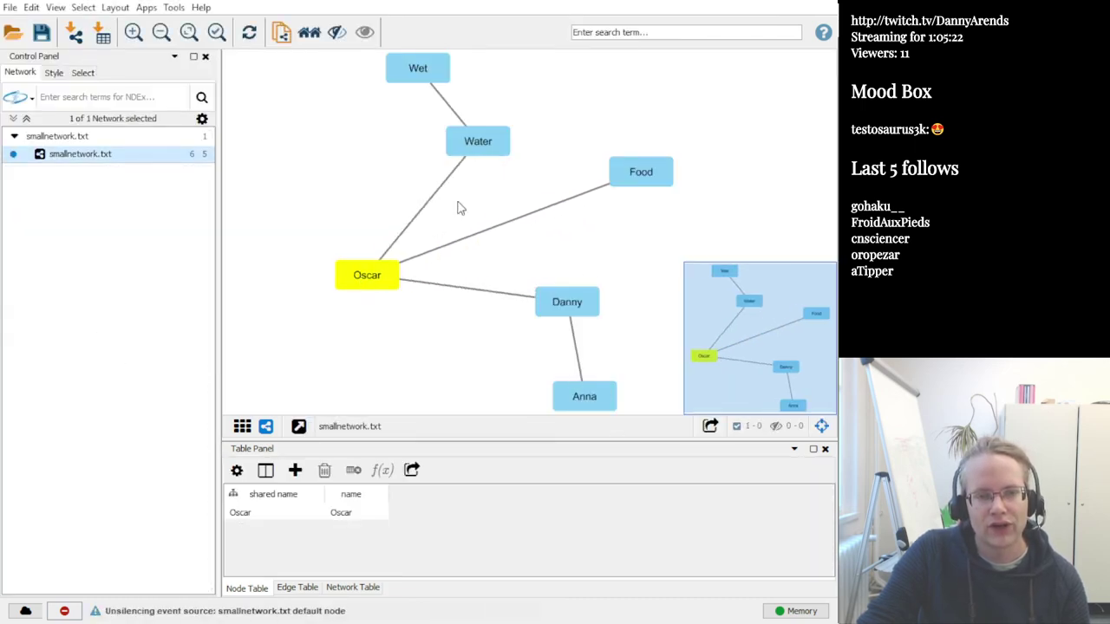
left_click_drag(485, 155, 351, 191)
left_click_drag(597, 316, 438, 368)
left_click_drag(634, 178, 571, 266)
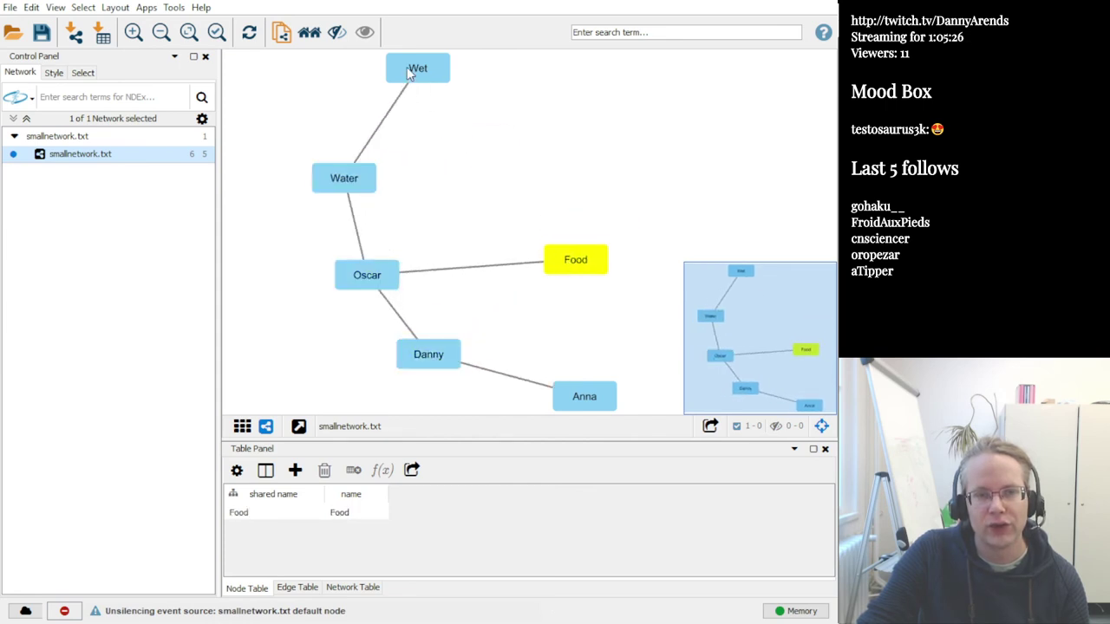
left_click_drag(412, 74, 508, 167)
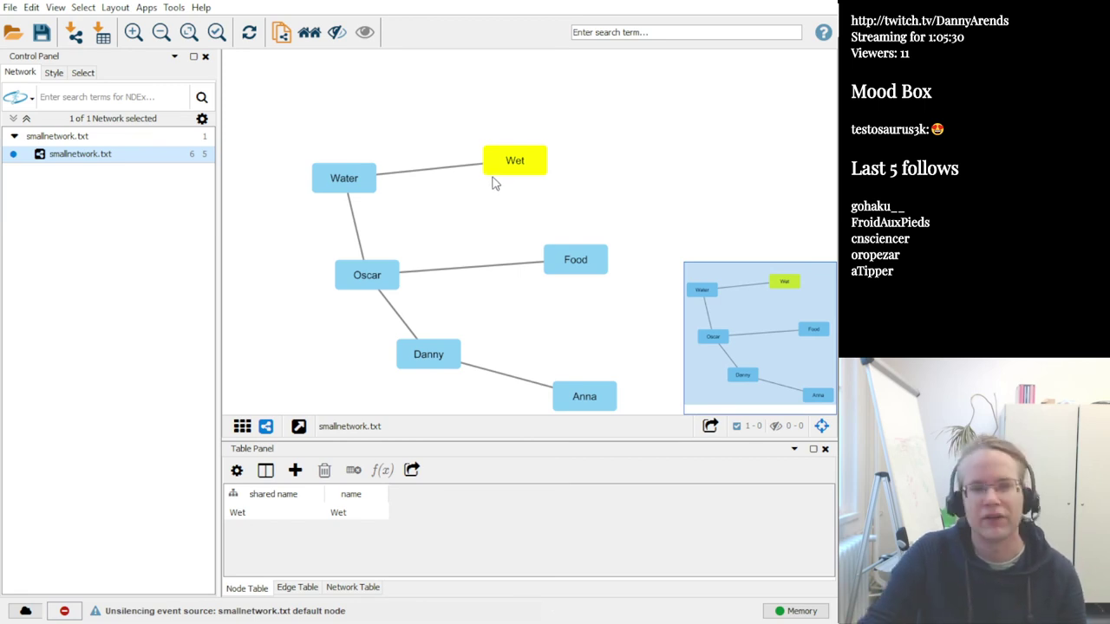
Show the network's style properties and select the Water–Wet edge, followed by the edge leading to Food
left_click(54, 74)
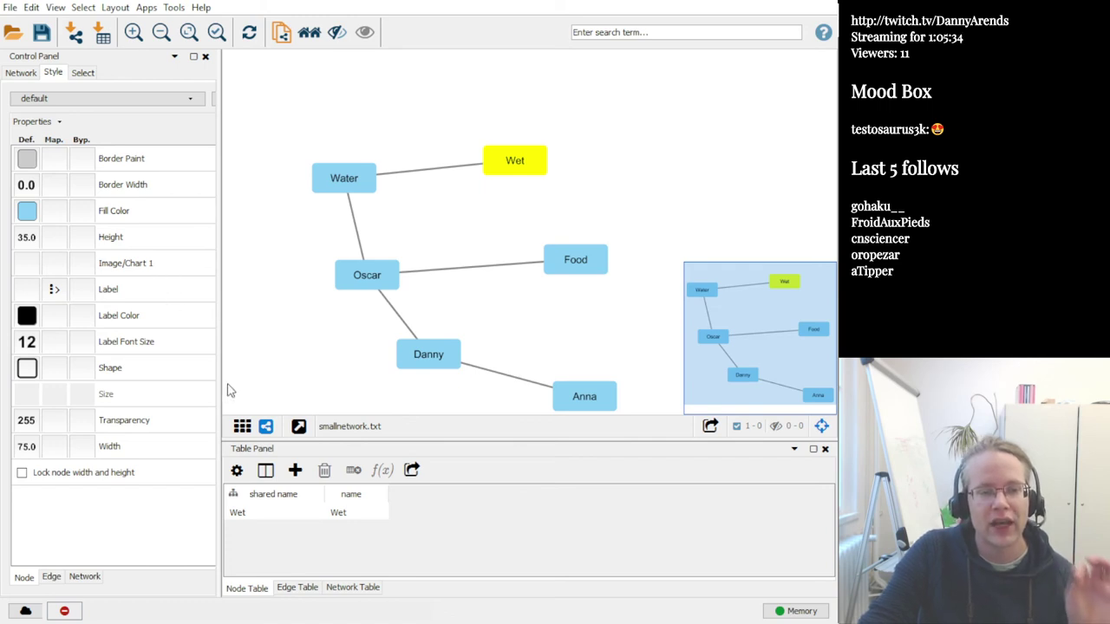
left_click_drag(404, 127, 375, 86)
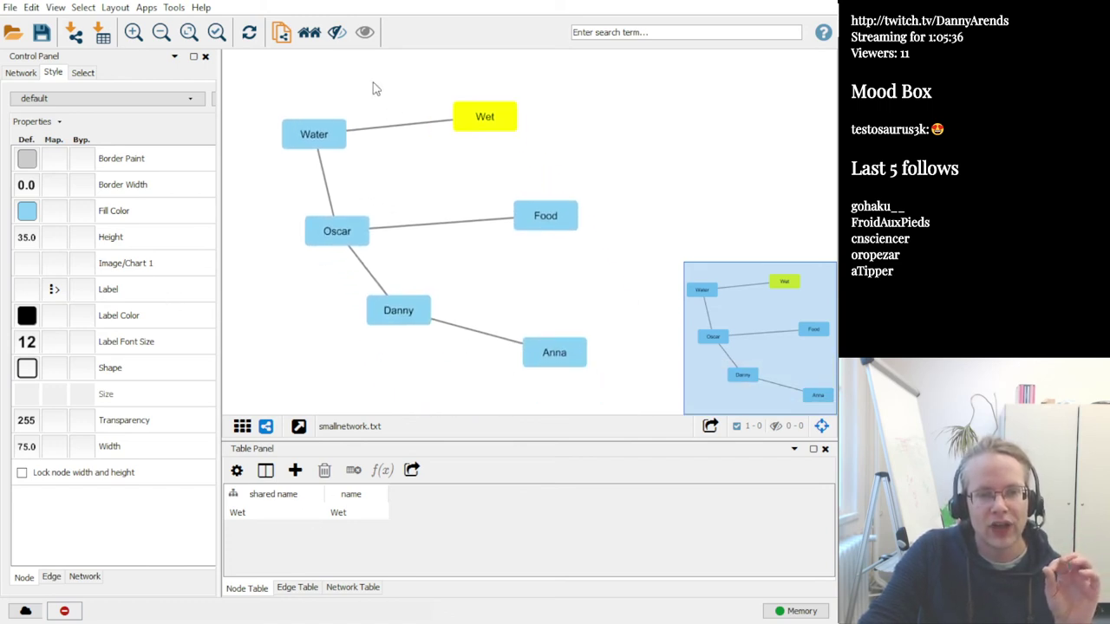
scroll(394, 168, "down", 3)
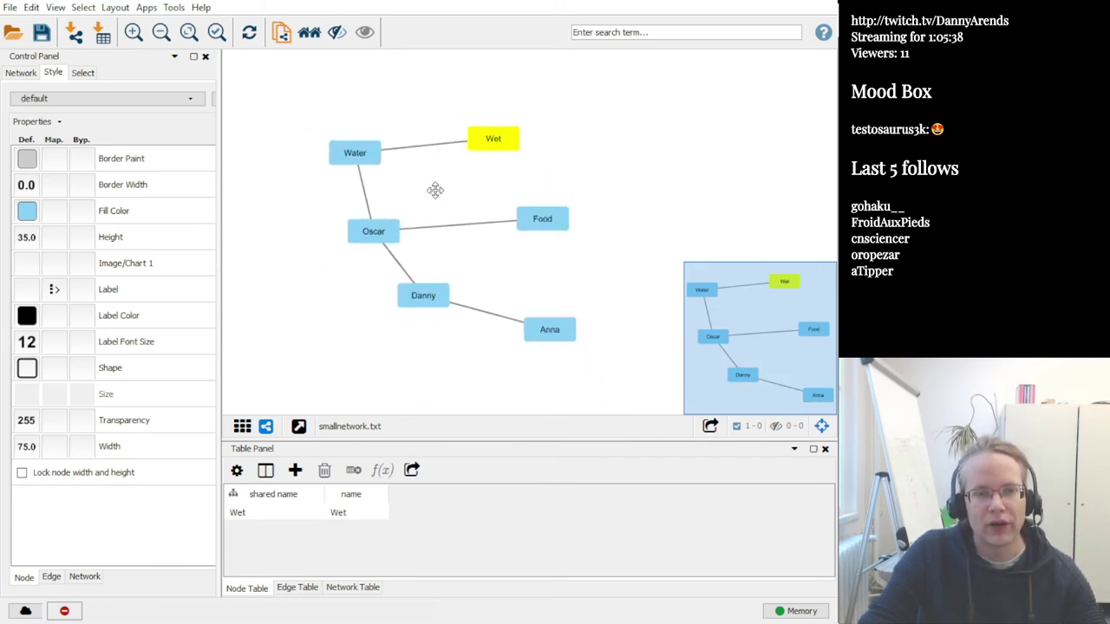
left_click(434, 190)
left_click(421, 152)
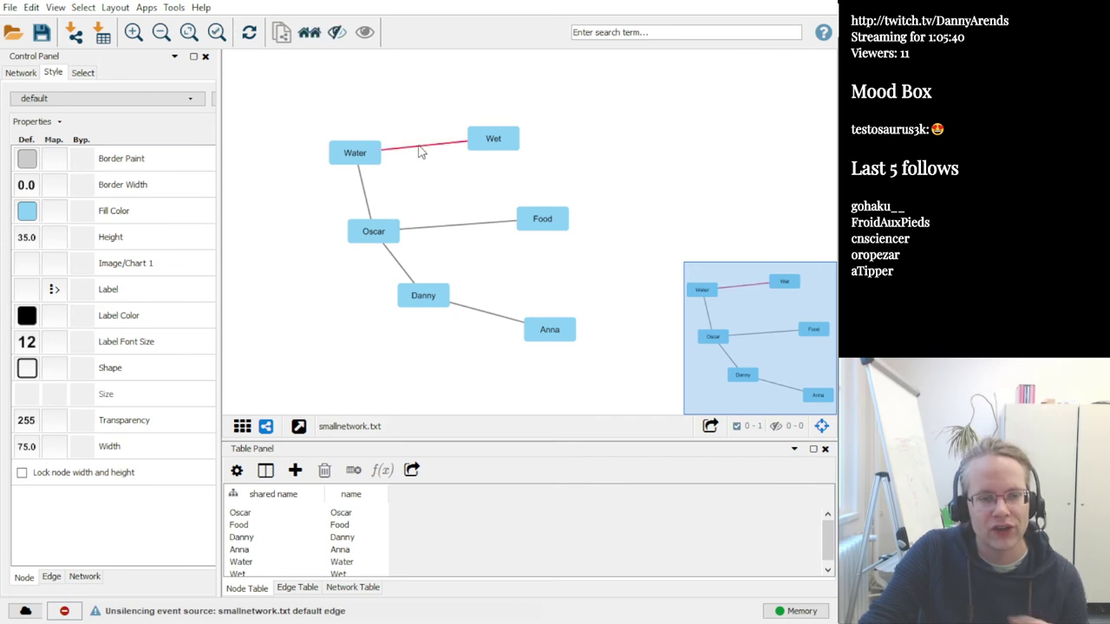
left_click(455, 227)
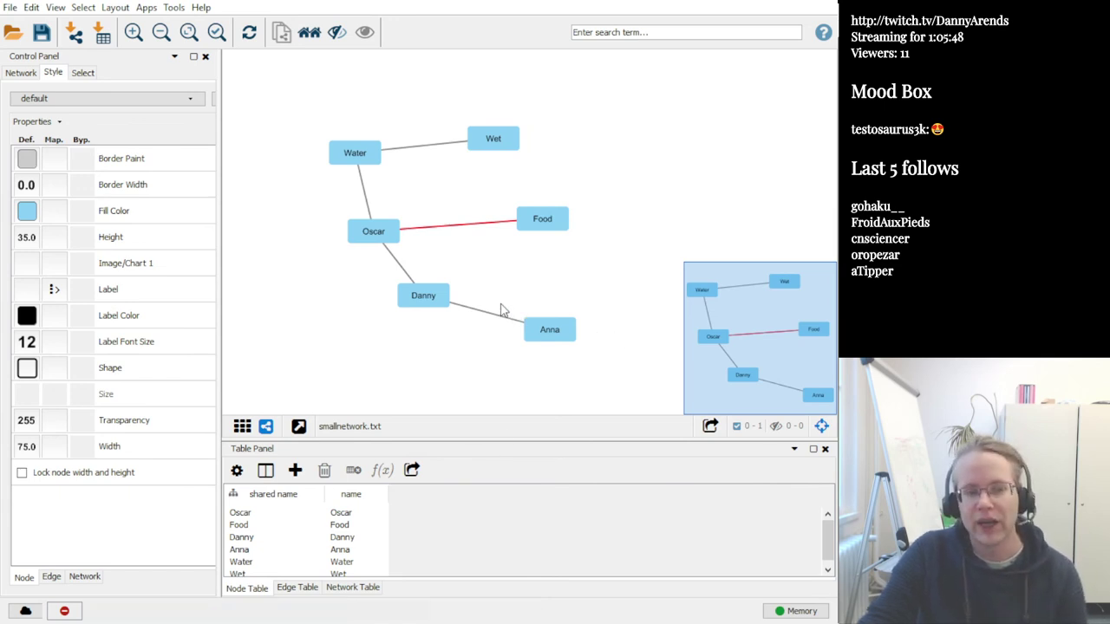
Show the edge style properties and examine the editing options offered for Color (Unselected), Line Type and Stroke Color (Unselected)
left_click(51, 578)
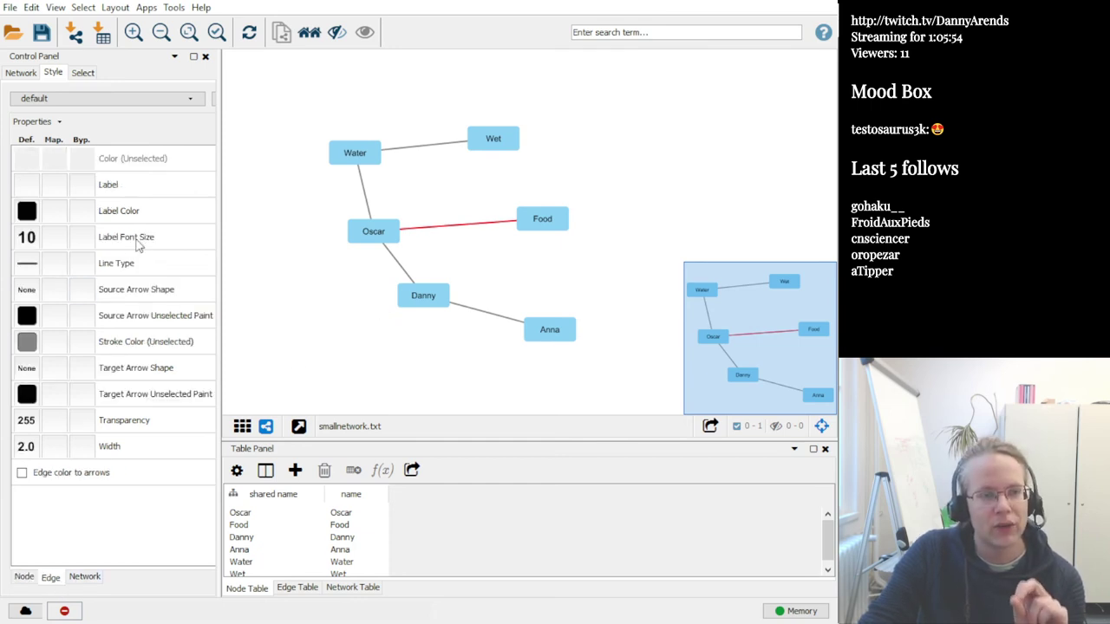
left_click(127, 265)
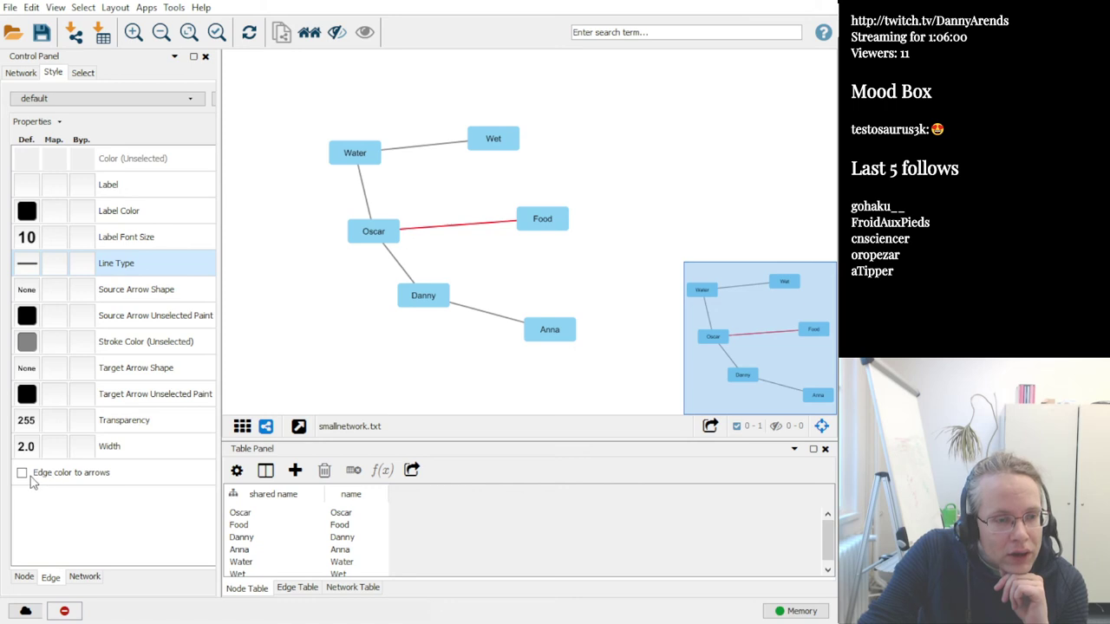
left_click(144, 165)
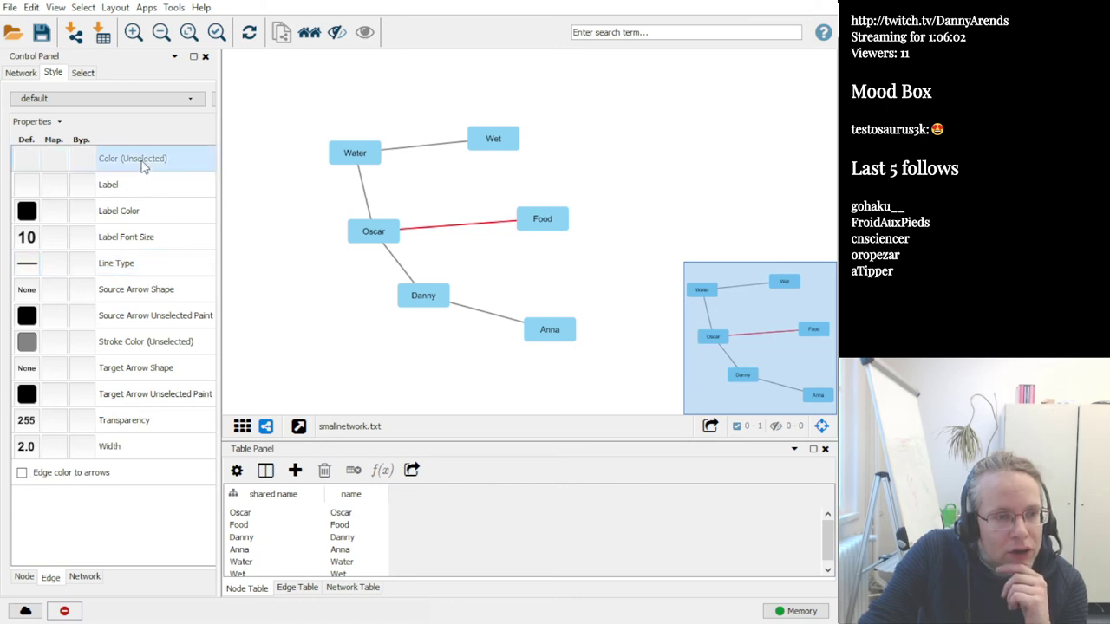
right_click(144, 161)
mouse_move(147, 172)
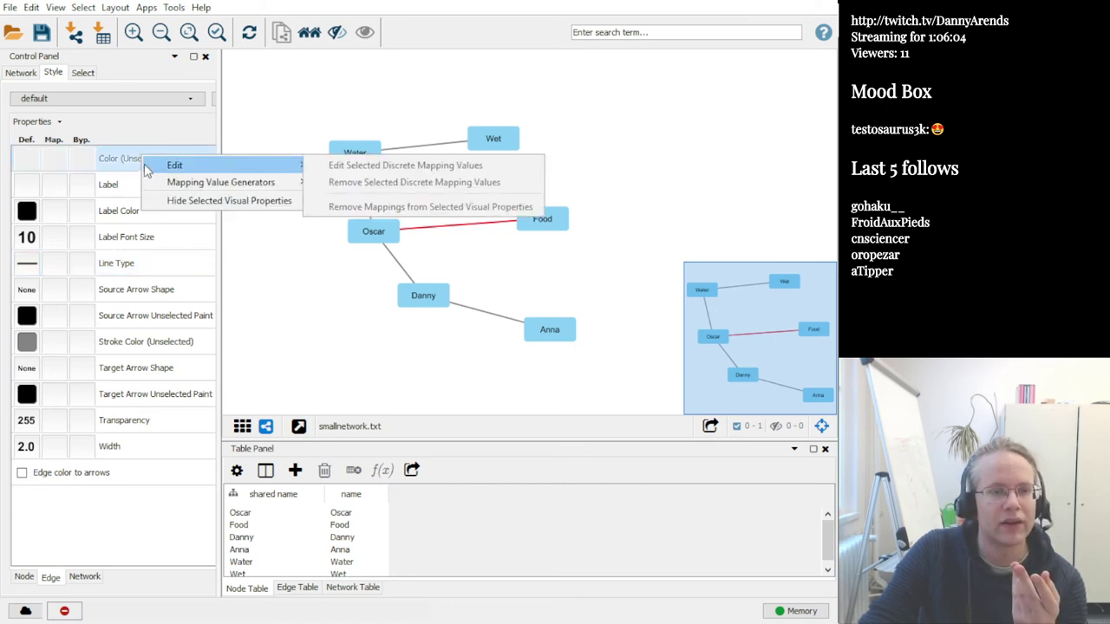
left_click(123, 245)
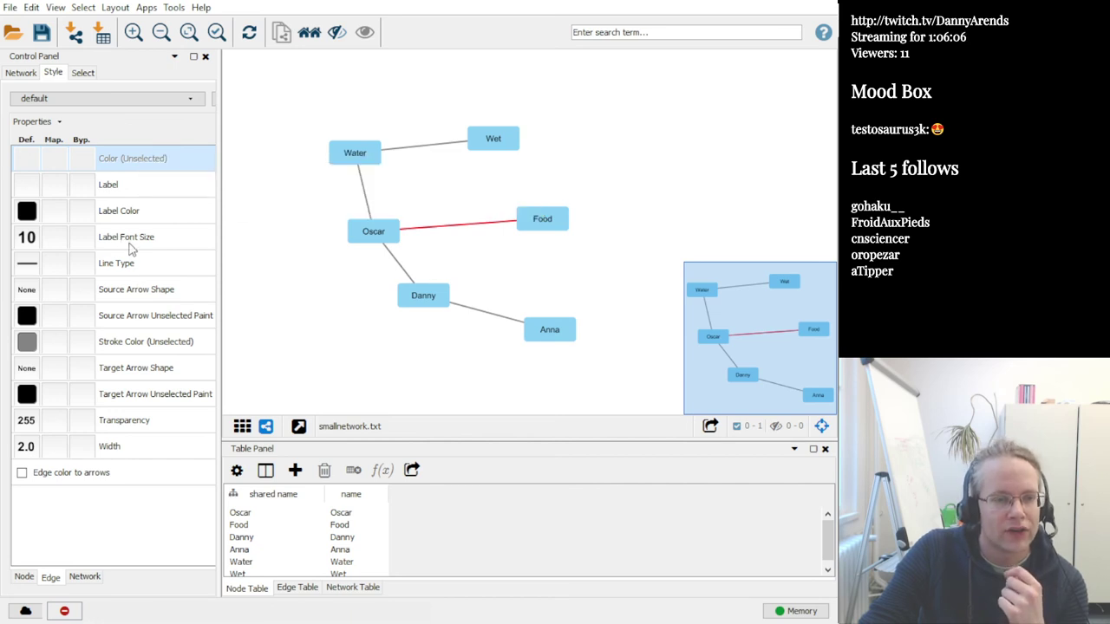
left_click(129, 271)
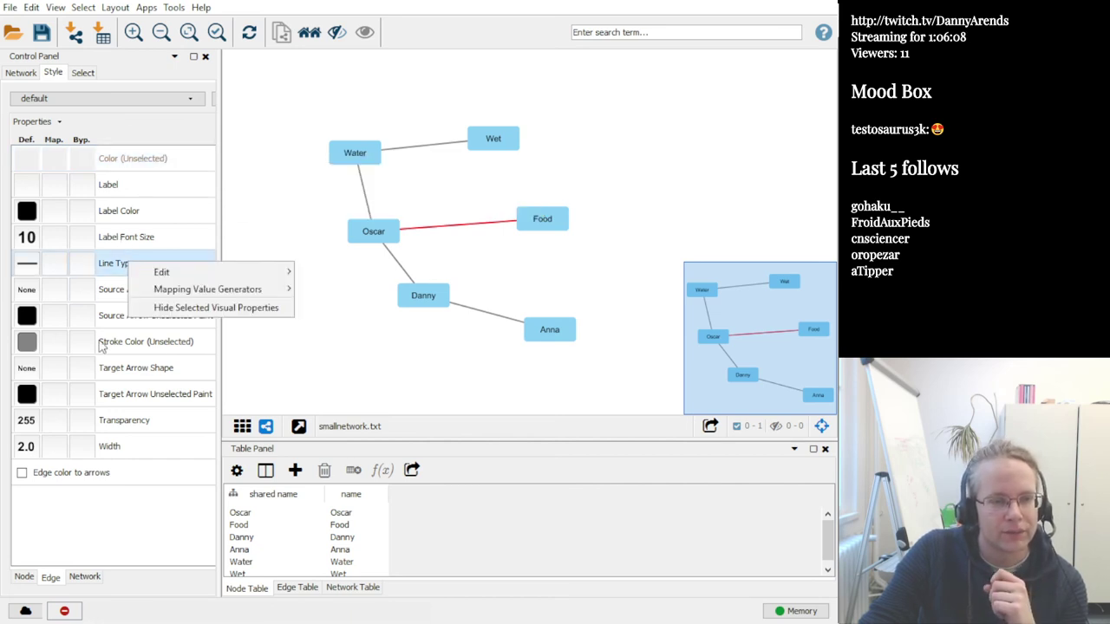
left_click(138, 352)
left_click(126, 347)
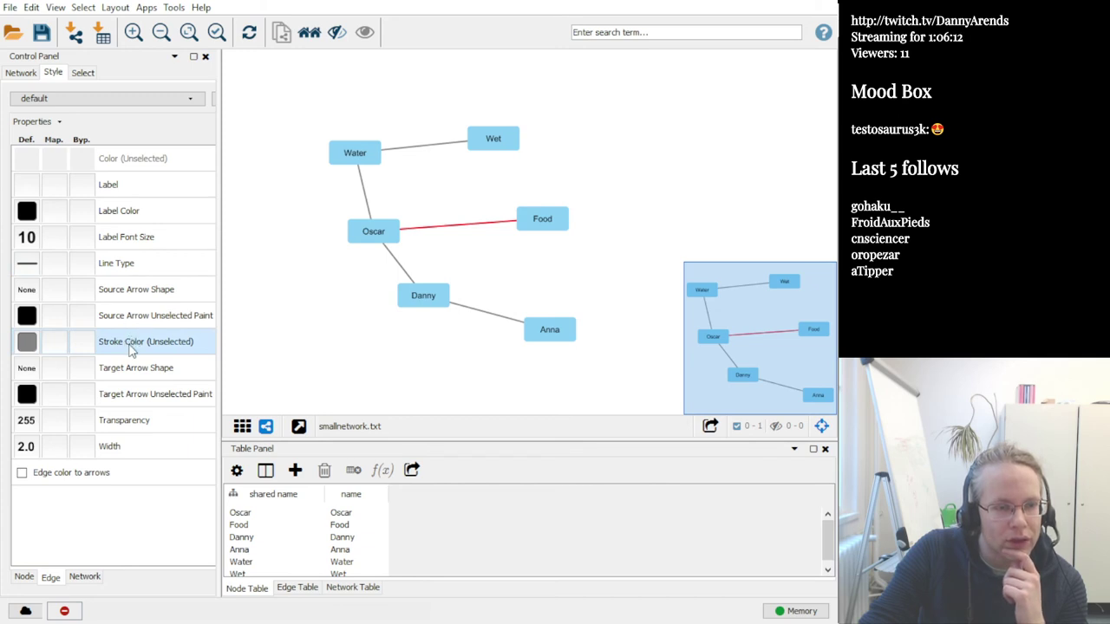
right_click(130, 348)
mouse_move(183, 357)
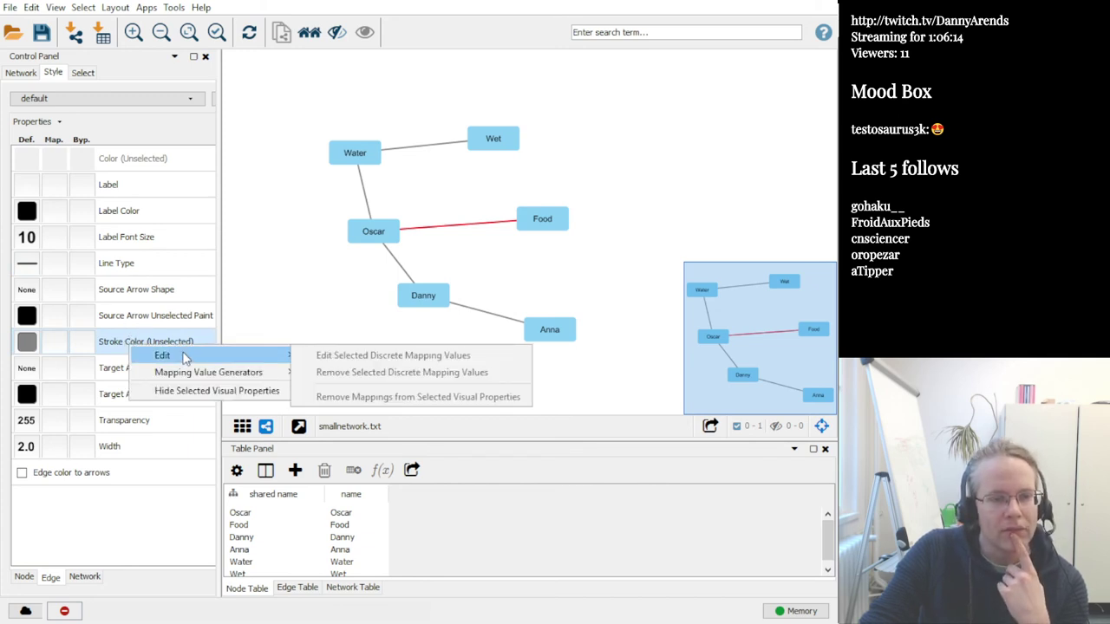
Examine the Line Type property's mapping value generators and mapping settings, and recheck the options for Color (Unselected)
left_click(149, 222)
right_click(125, 269)
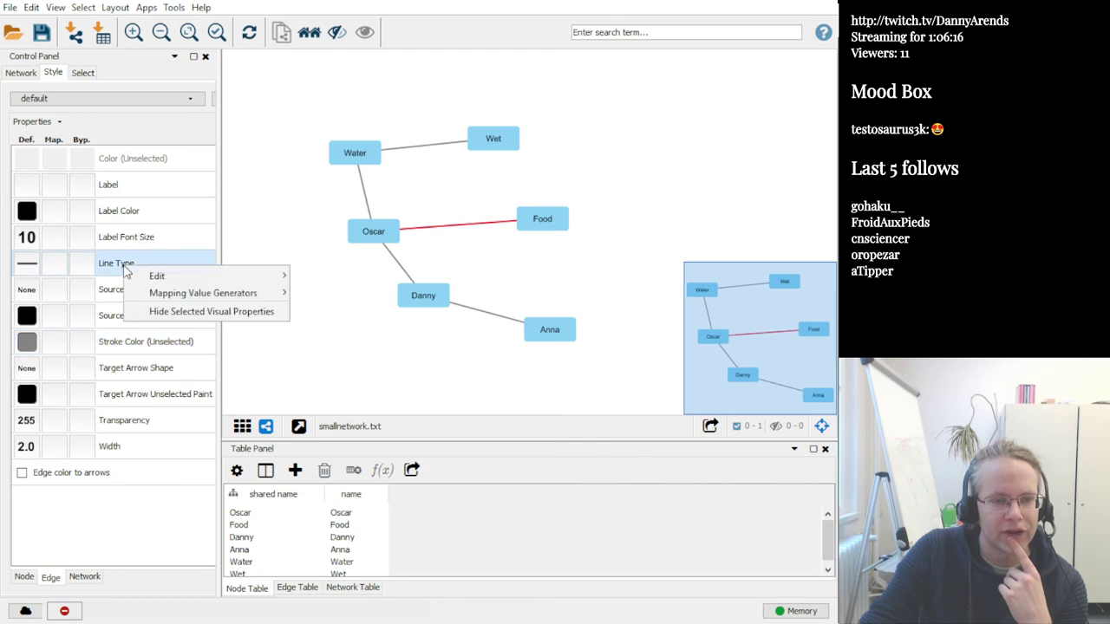
mouse_move(178, 277)
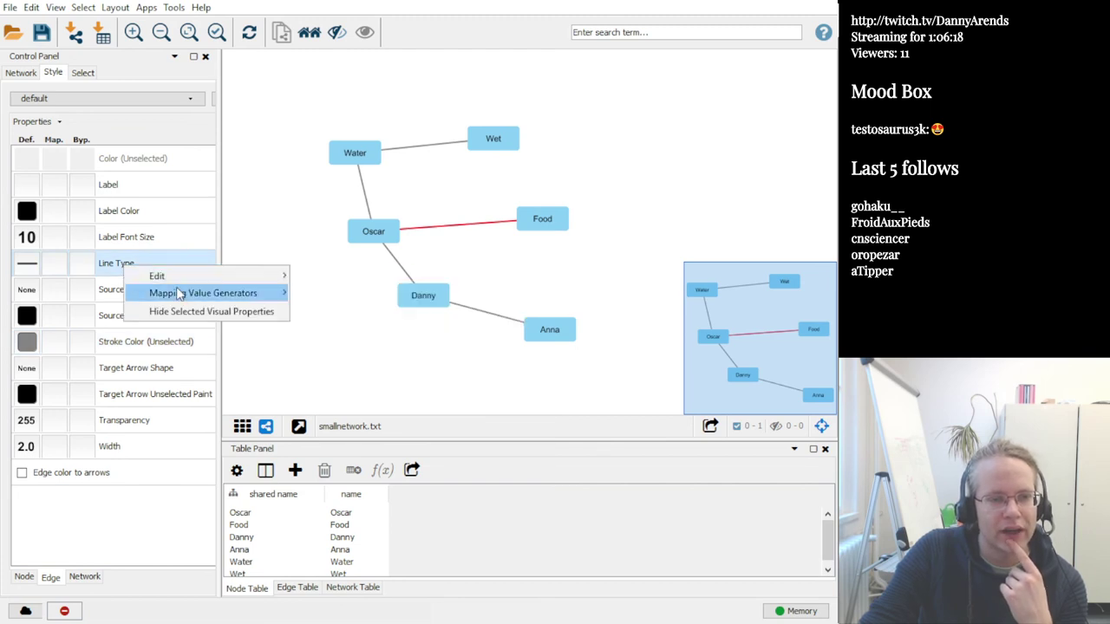
left_click(96, 269)
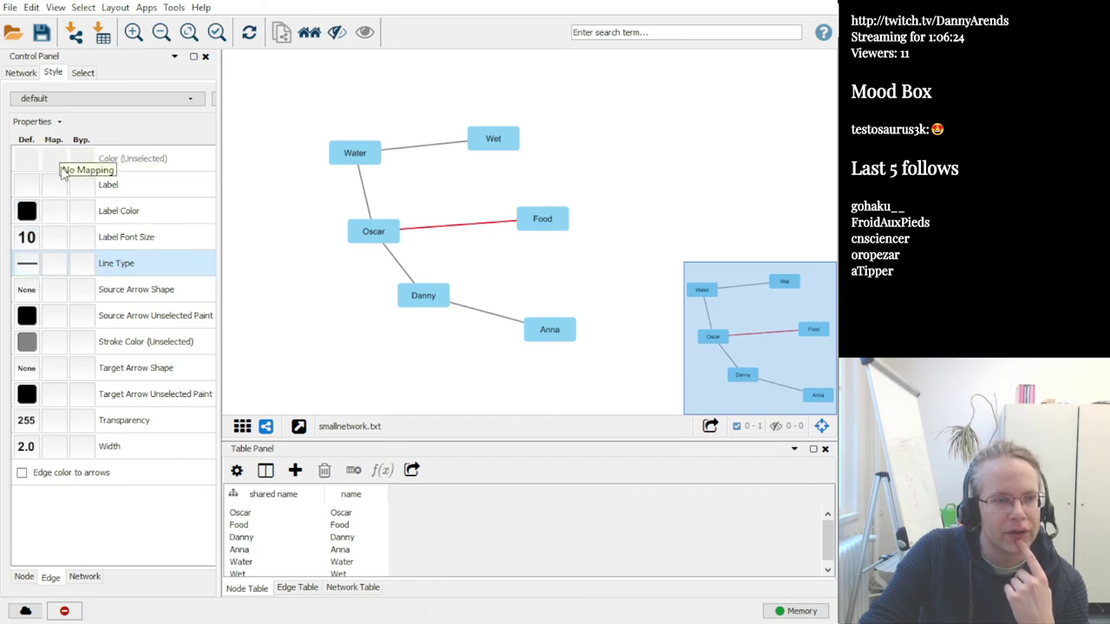
left_click(61, 269)
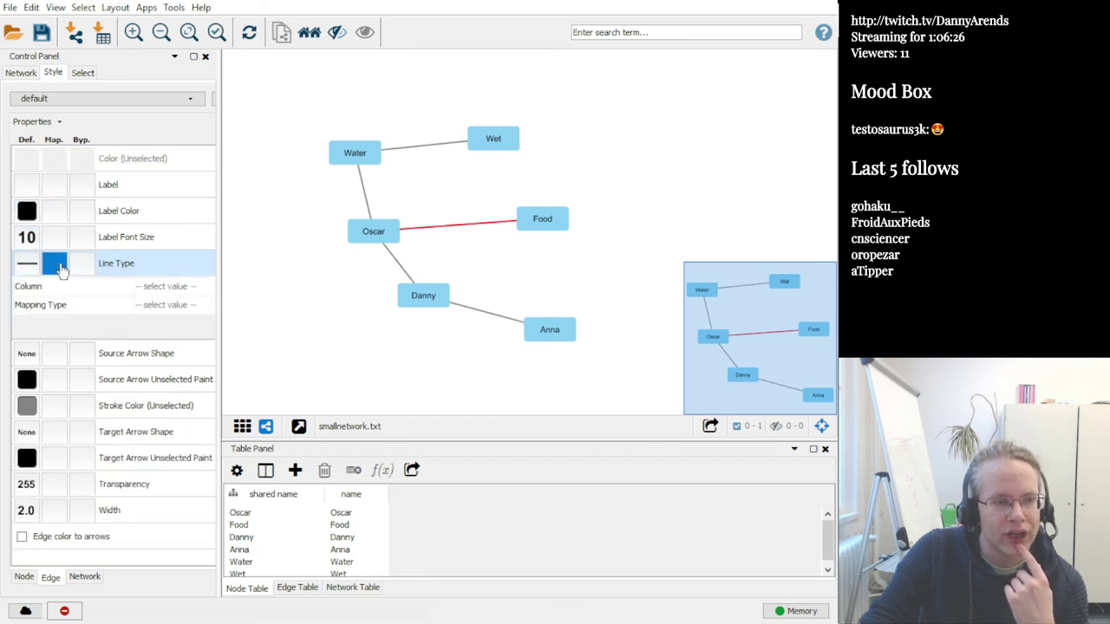
left_click(61, 269)
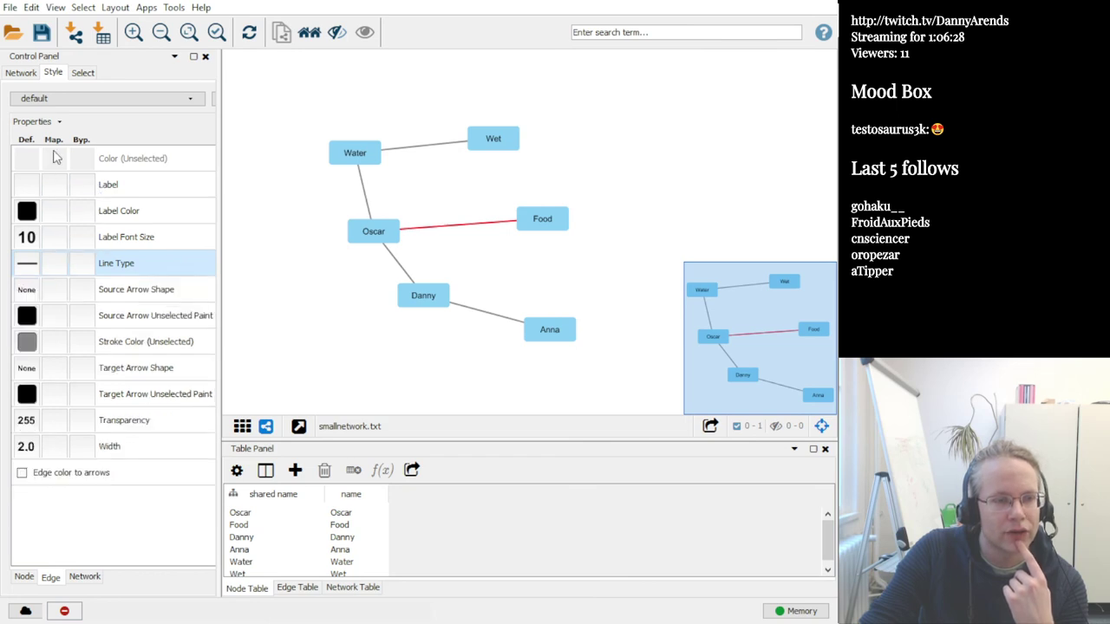
left_click(113, 162)
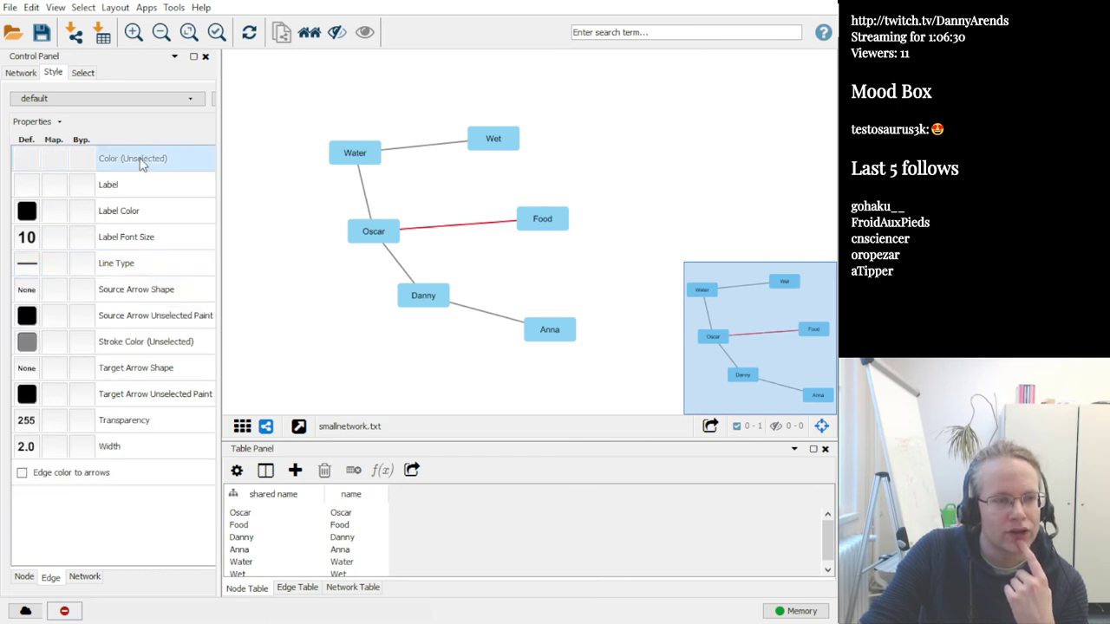
right_click(143, 164)
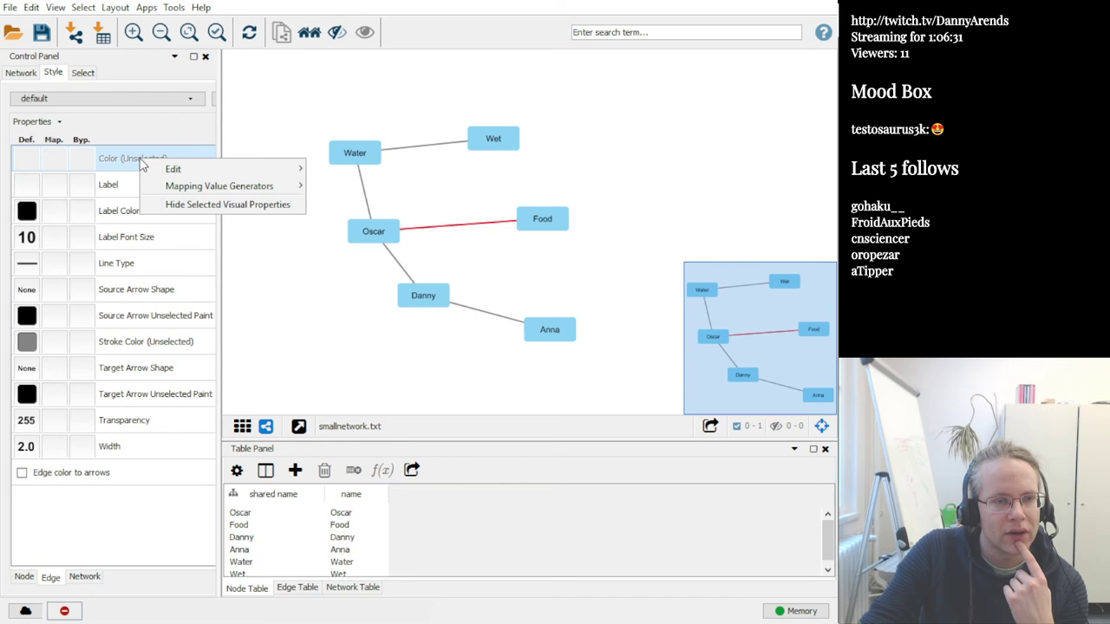
Map the edges' Line Type to the interaction column using Discrete Mapping
left_click(57, 272)
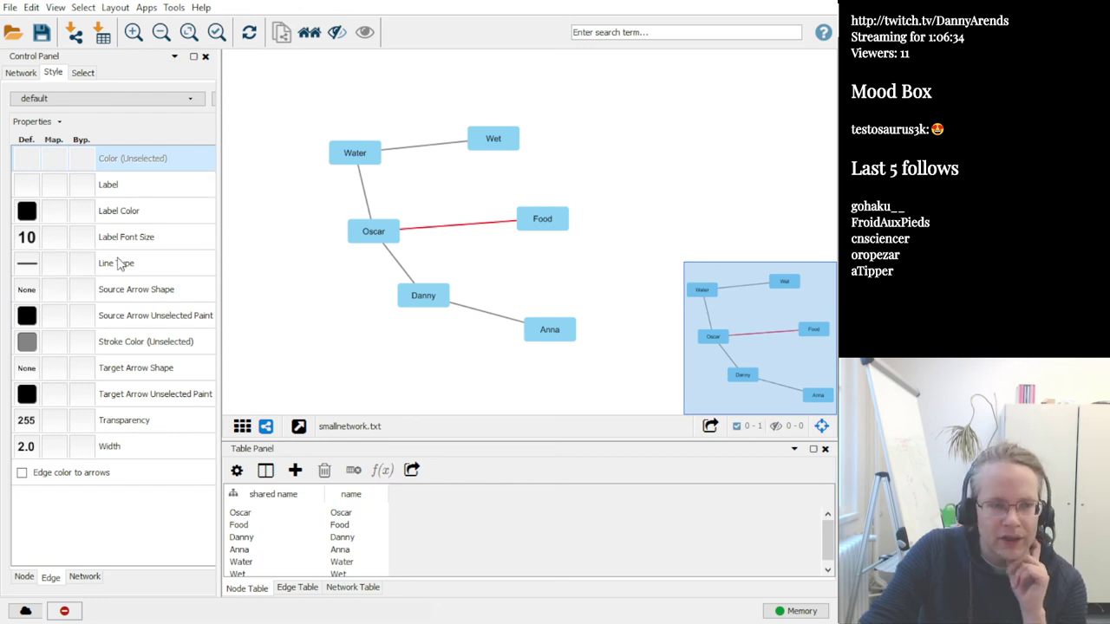
left_click(56, 271)
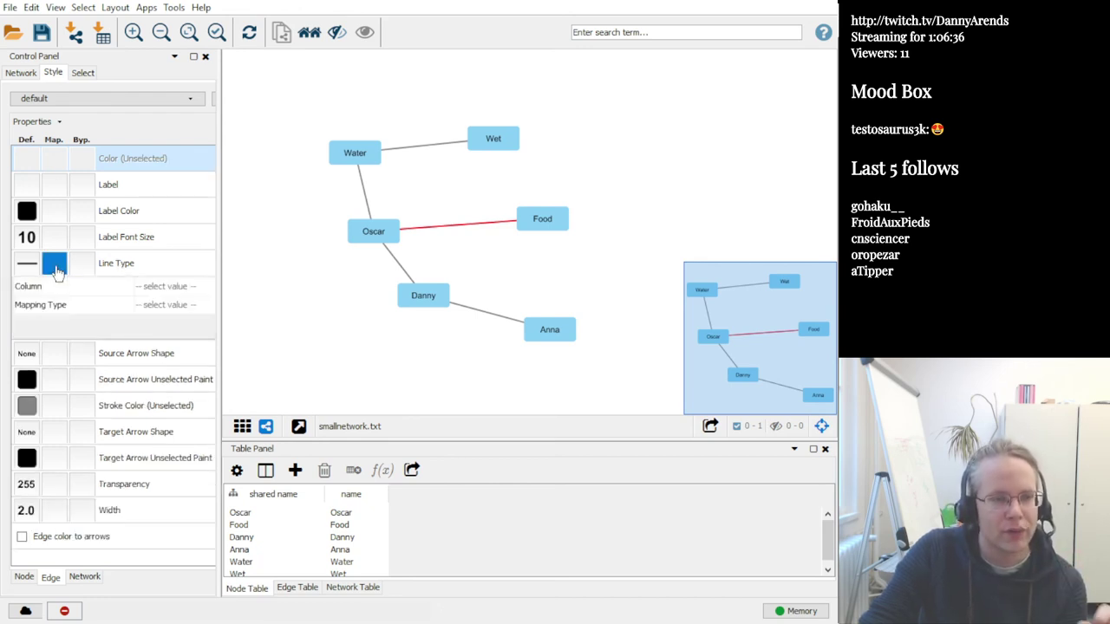
left_click(172, 287)
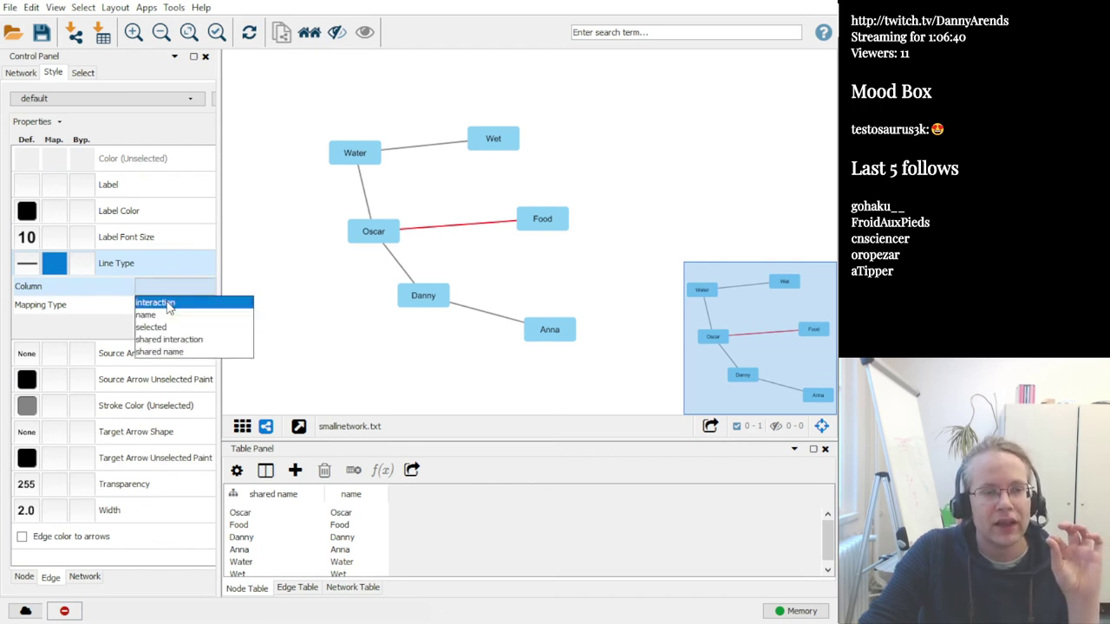
left_click(168, 303)
left_click(171, 308)
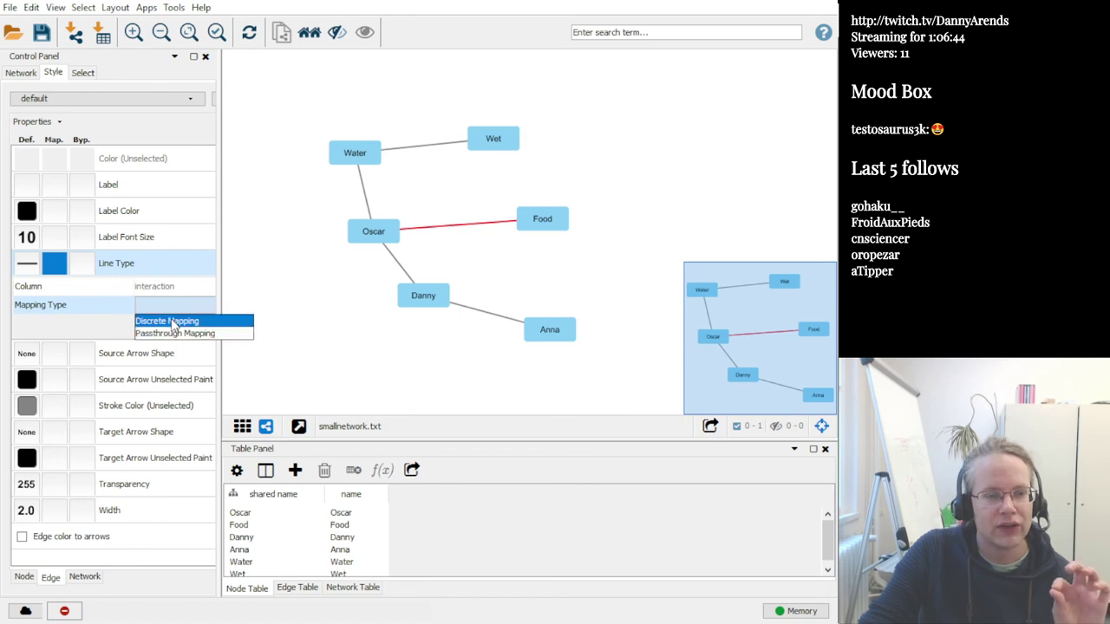
left_click(173, 324)
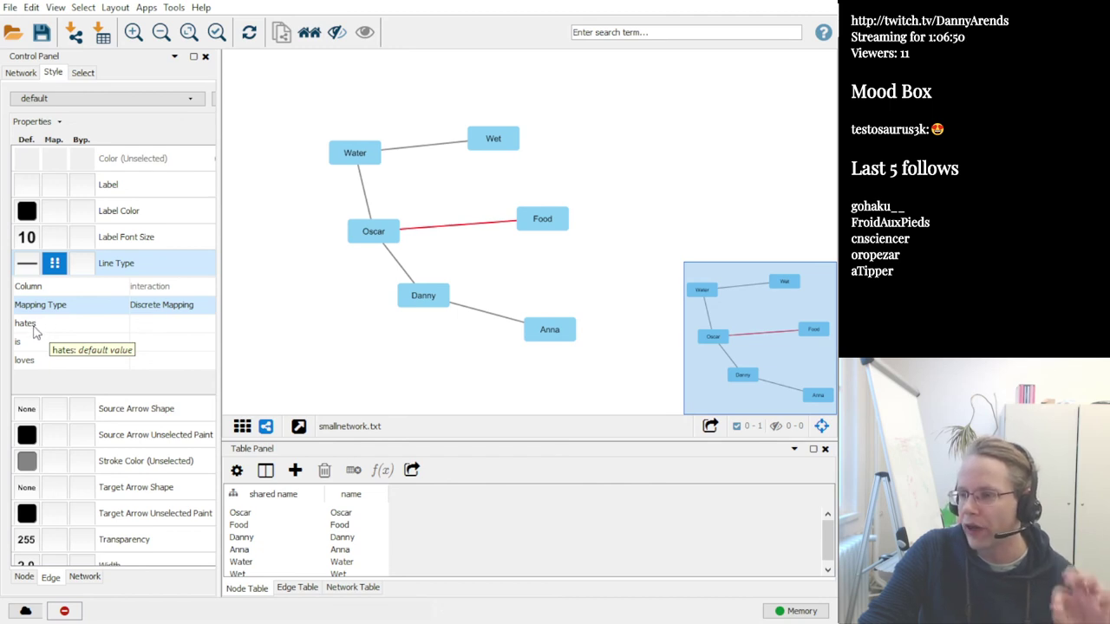
Assign the Contiguous Arrow line type to the hates interaction and Dots to the is interaction
left_click(161, 324)
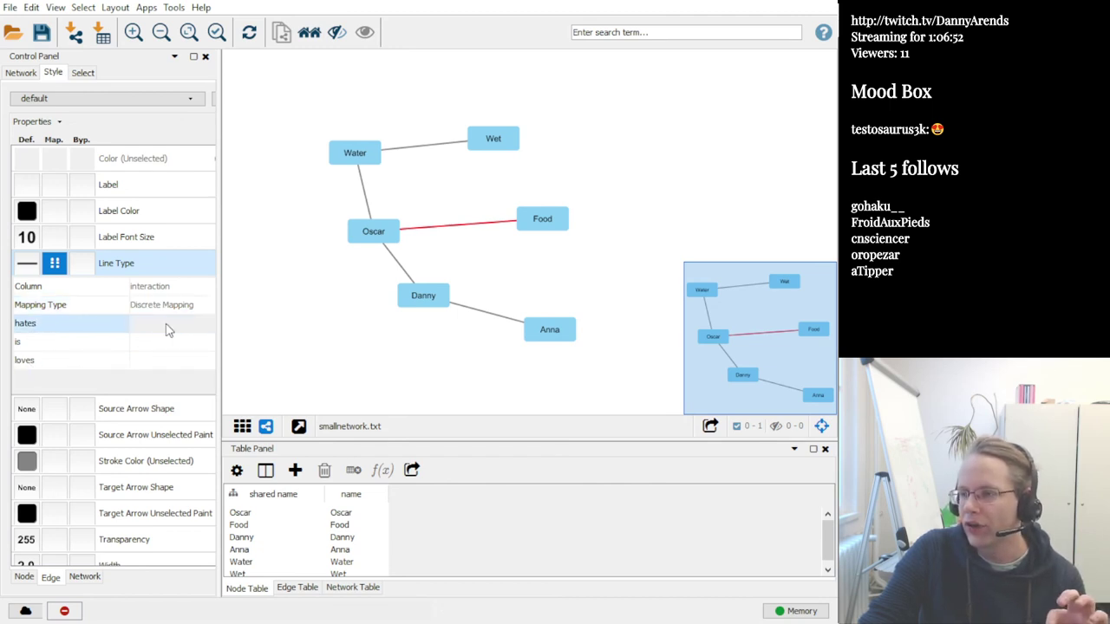
left_click(168, 327)
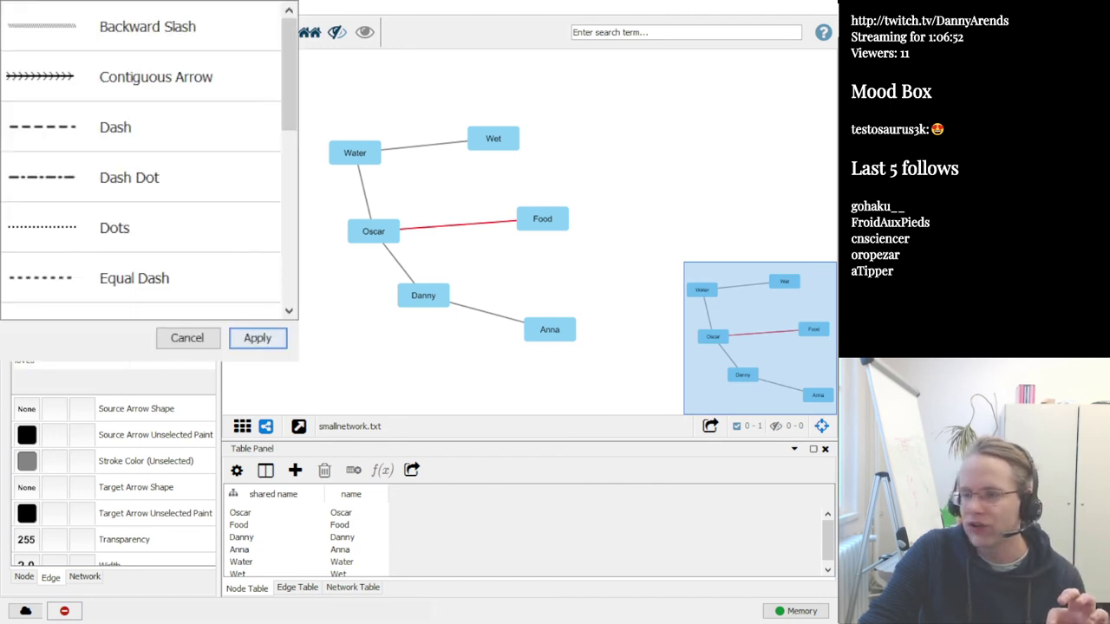
left_click(54, 82)
left_click(257, 337)
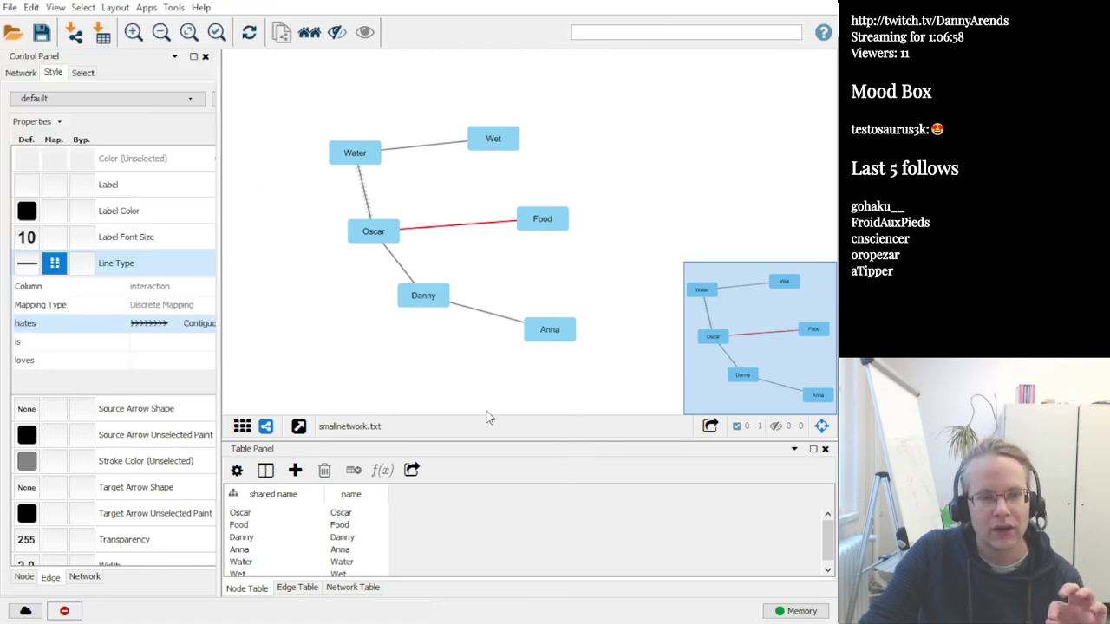
left_click(157, 360)
left_click(158, 342)
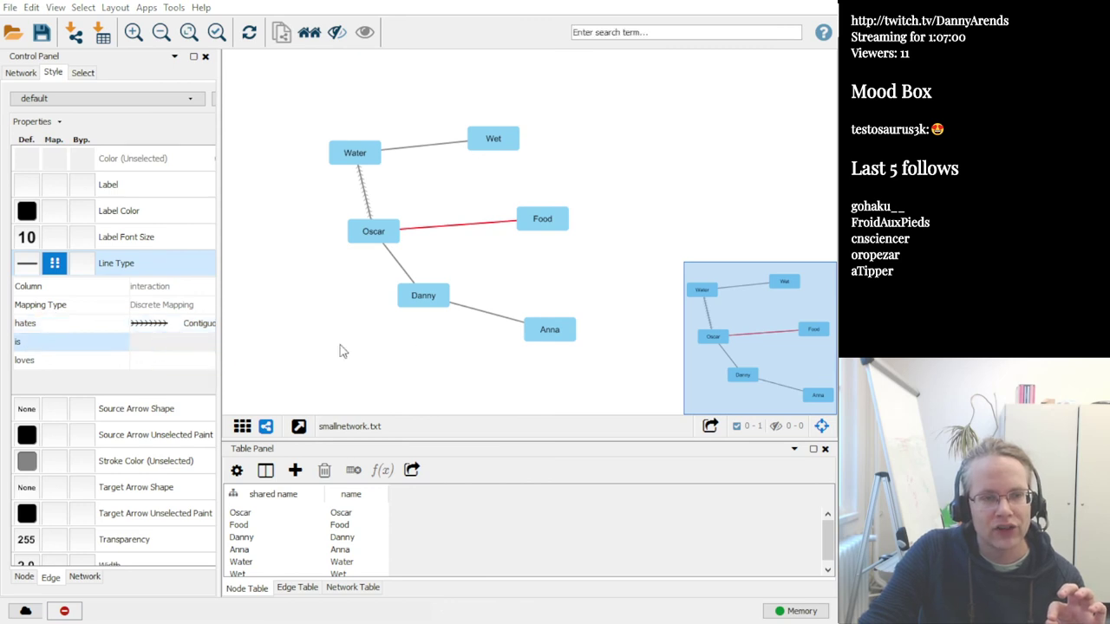
left_click(57, 233)
left_click(258, 337)
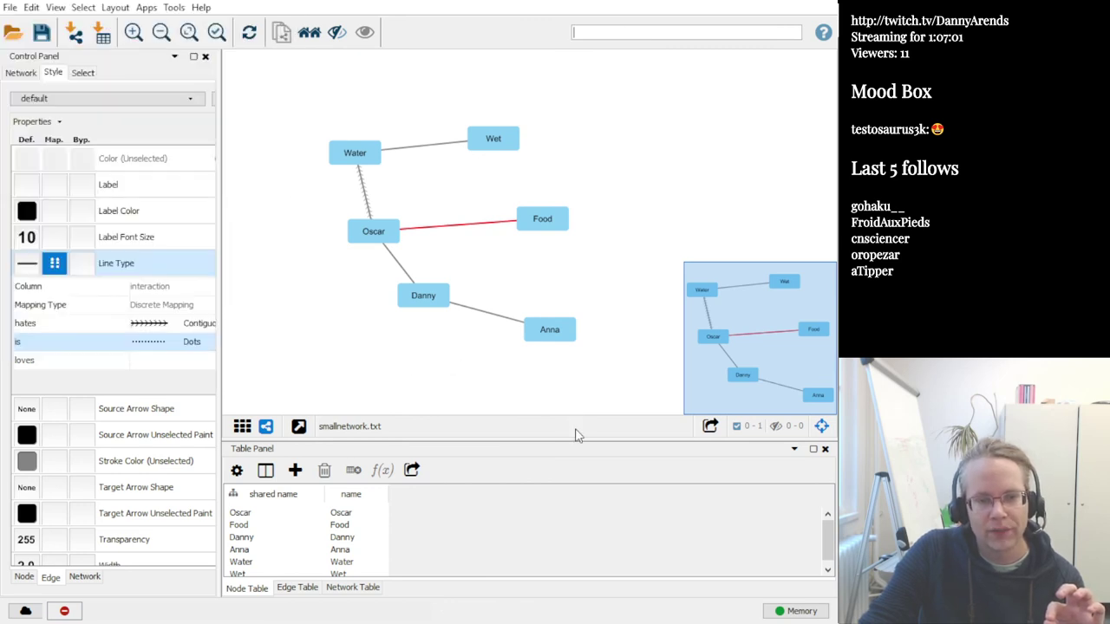
Assign the Equal Dash line type to the loves interaction and move the Water node so its hates edge runs vertically
left_click(159, 361)
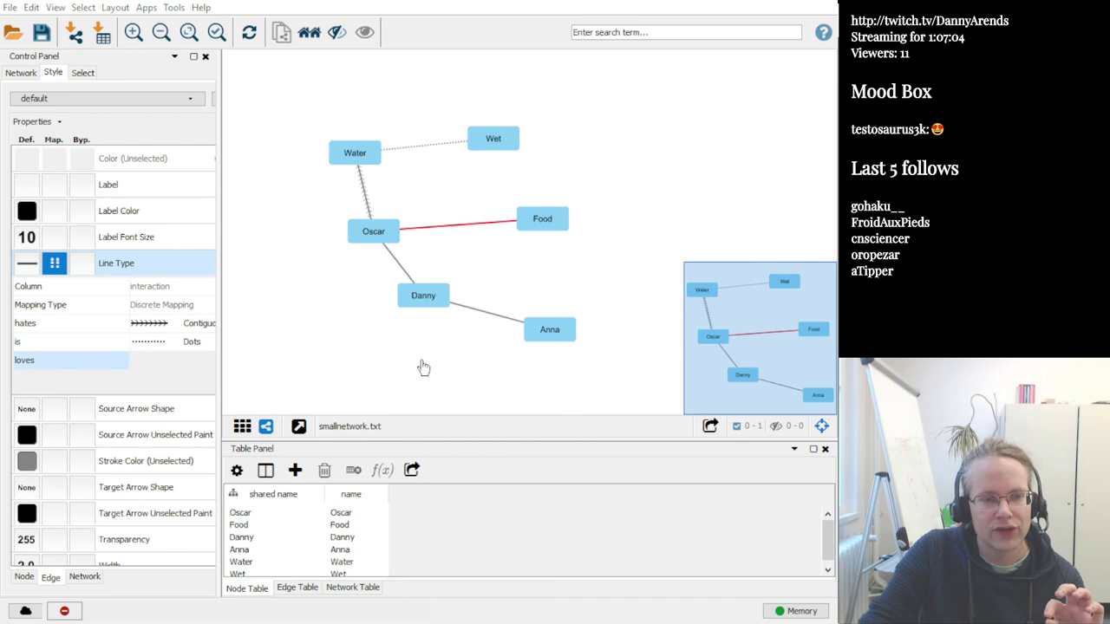
left_click(50, 284)
left_click(257, 338)
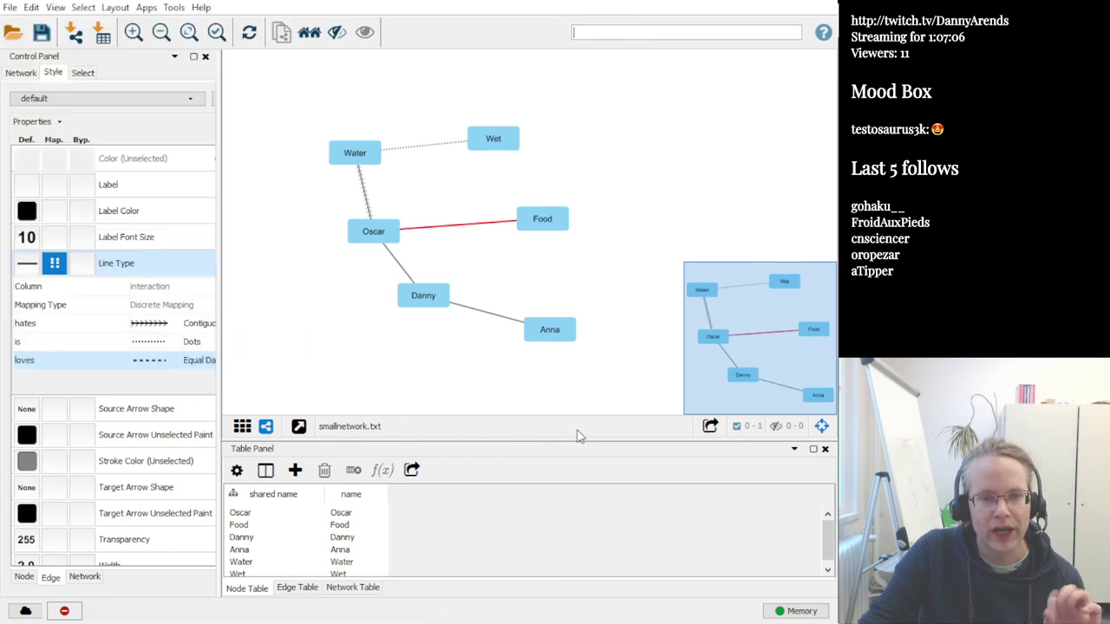
left_click(595, 360)
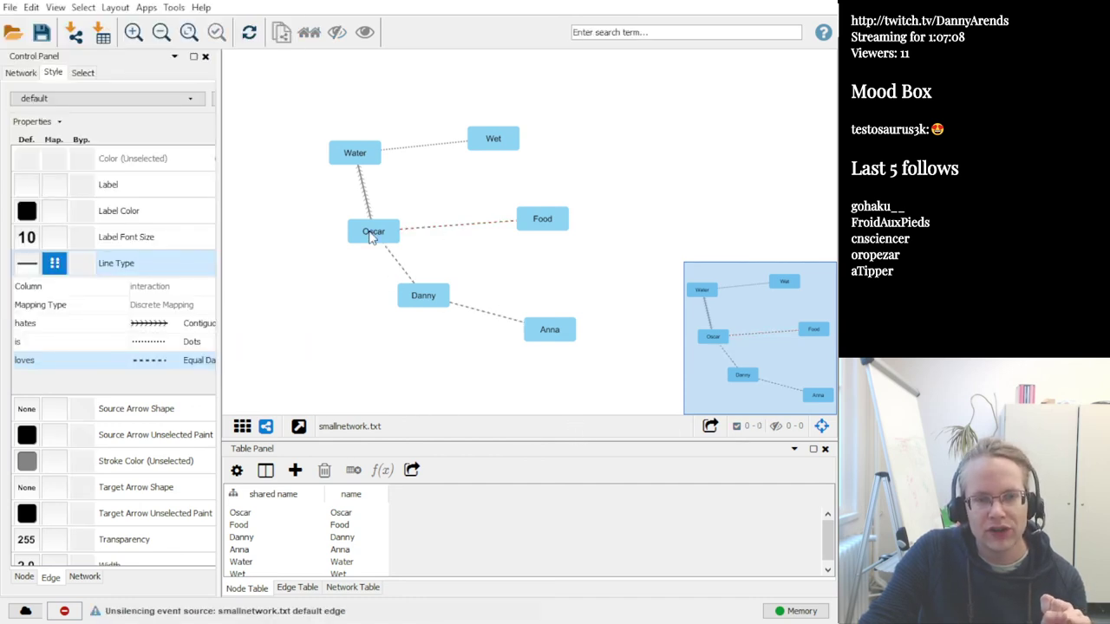
mouse_move(369, 162)
left_mouse_down()
mouse_move(342, 165)
mouse_move(387, 152)
left_mouse_up()
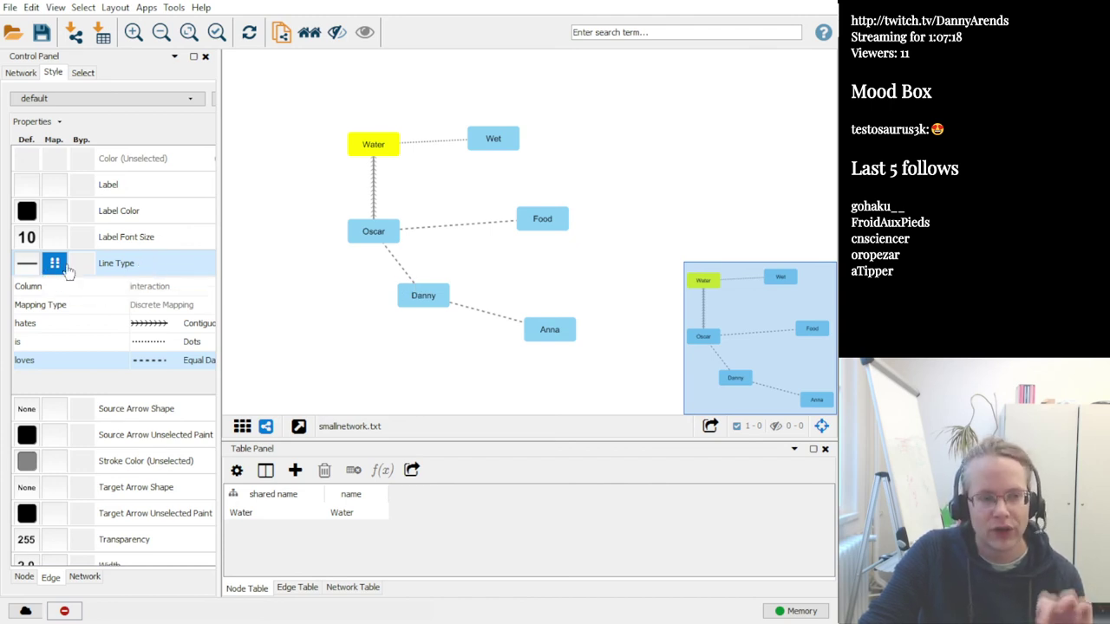
Map the edge Label to the interaction column using Passthrough Mapping and clear the selection of the Water node
left_click(130, 186)
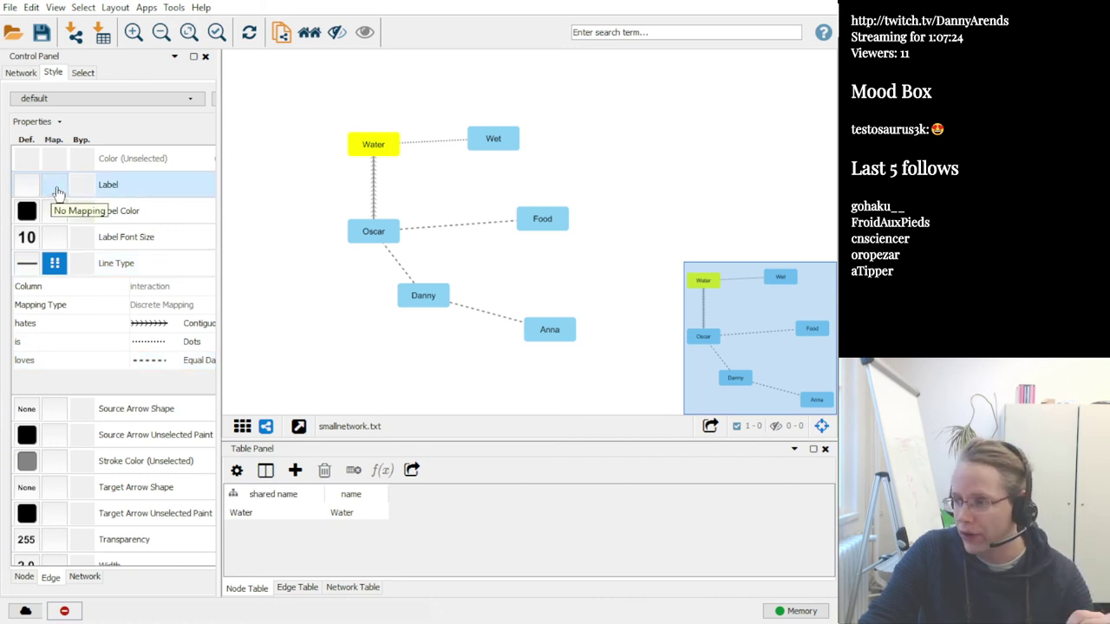
left_click(54, 184)
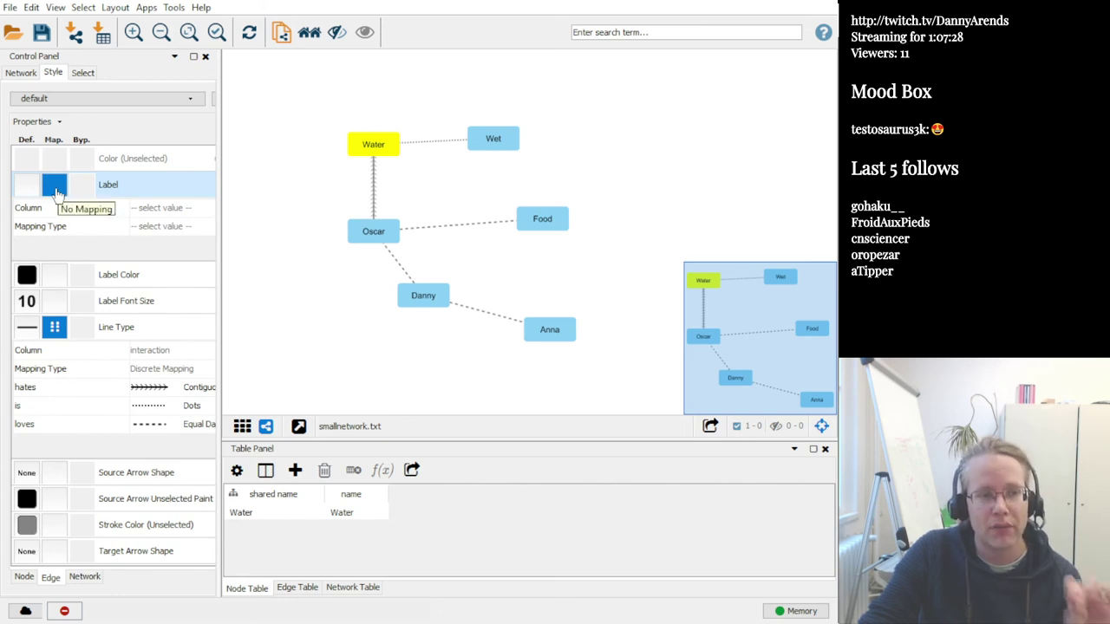
left_click(176, 212)
left_click(162, 224)
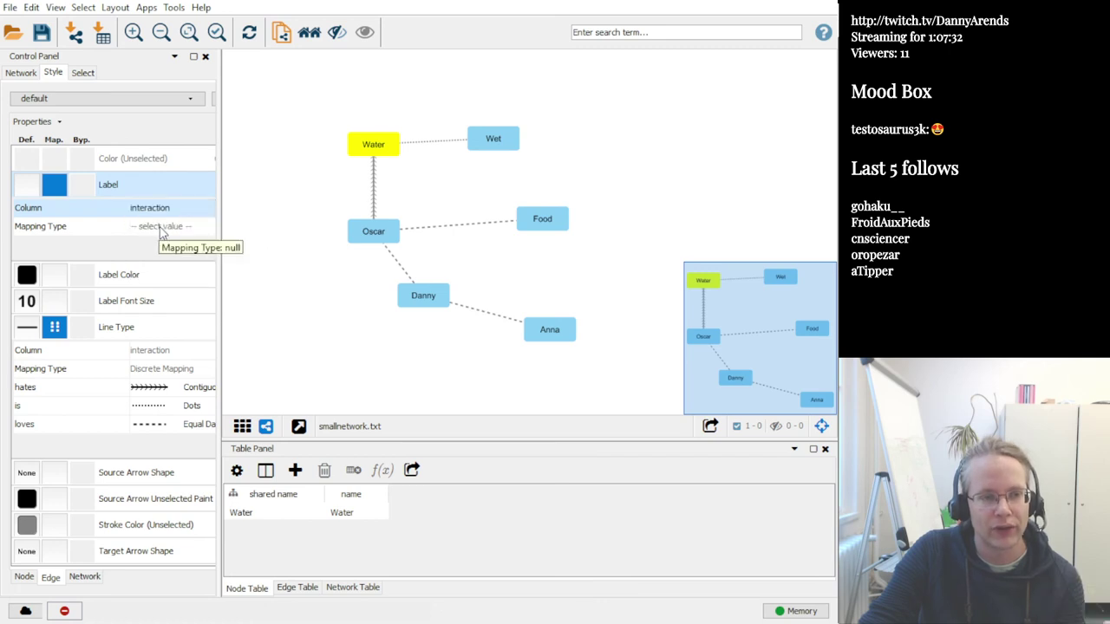
left_click(162, 231)
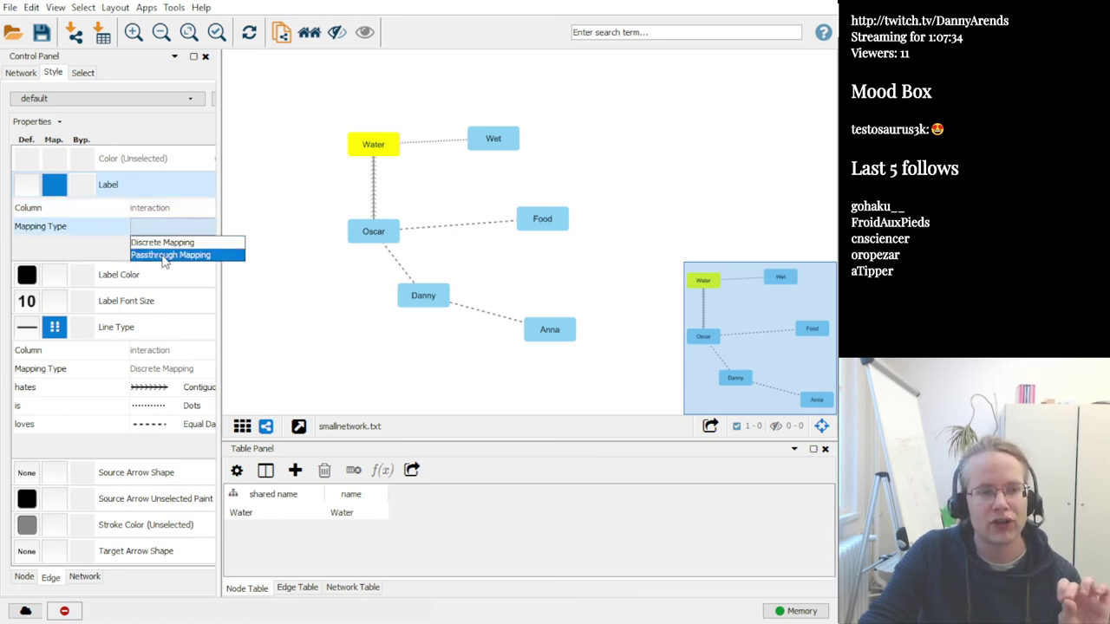
left_click(164, 255)
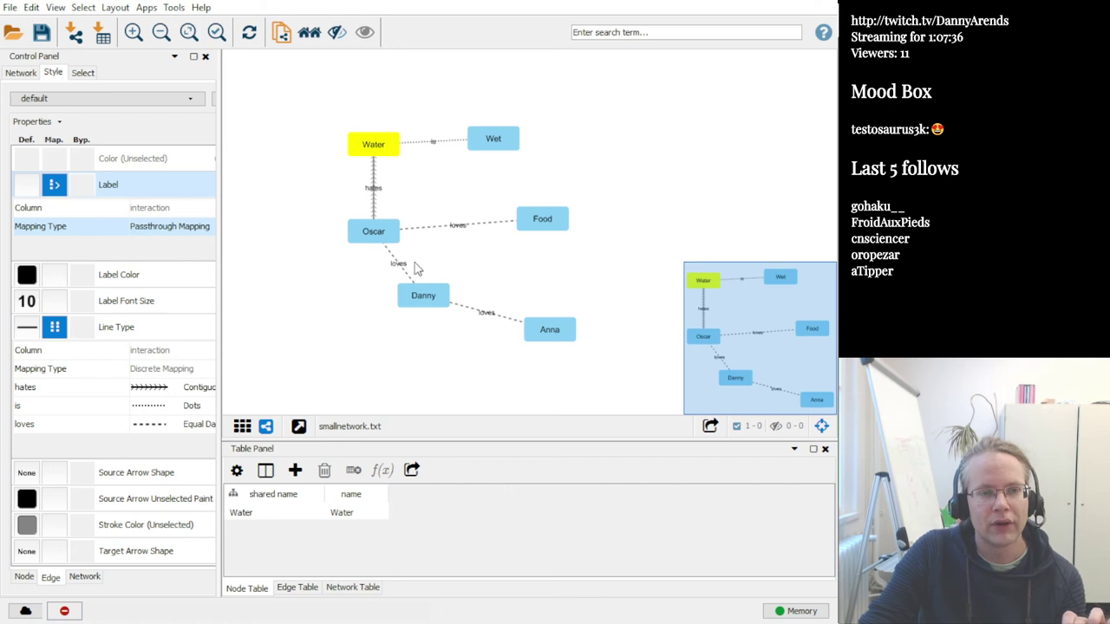
left_click(310, 298)
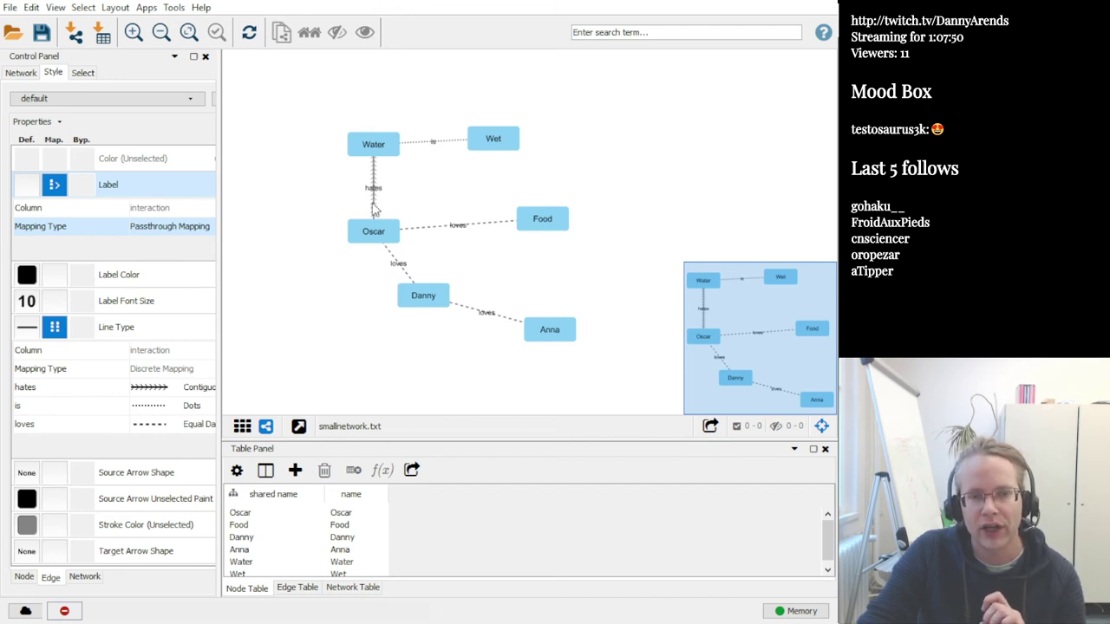
Move the Oscar node further left of the Danny node and shift the Water node slightly up and left
left_click_drag(379, 239, 331, 248)
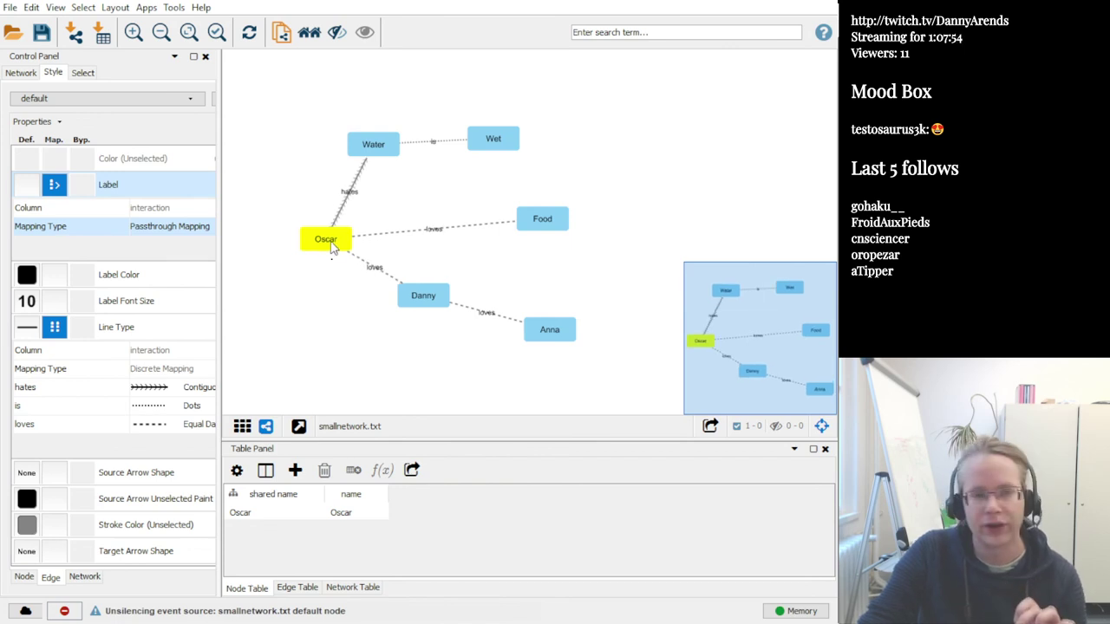
left_click(396, 191)
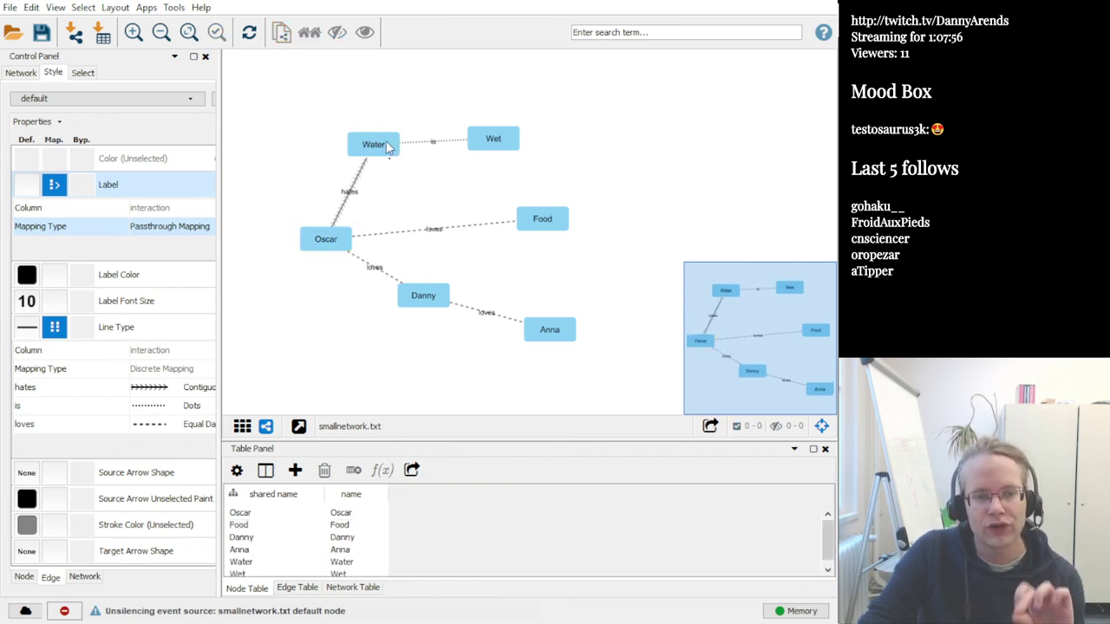
left_click(388, 147)
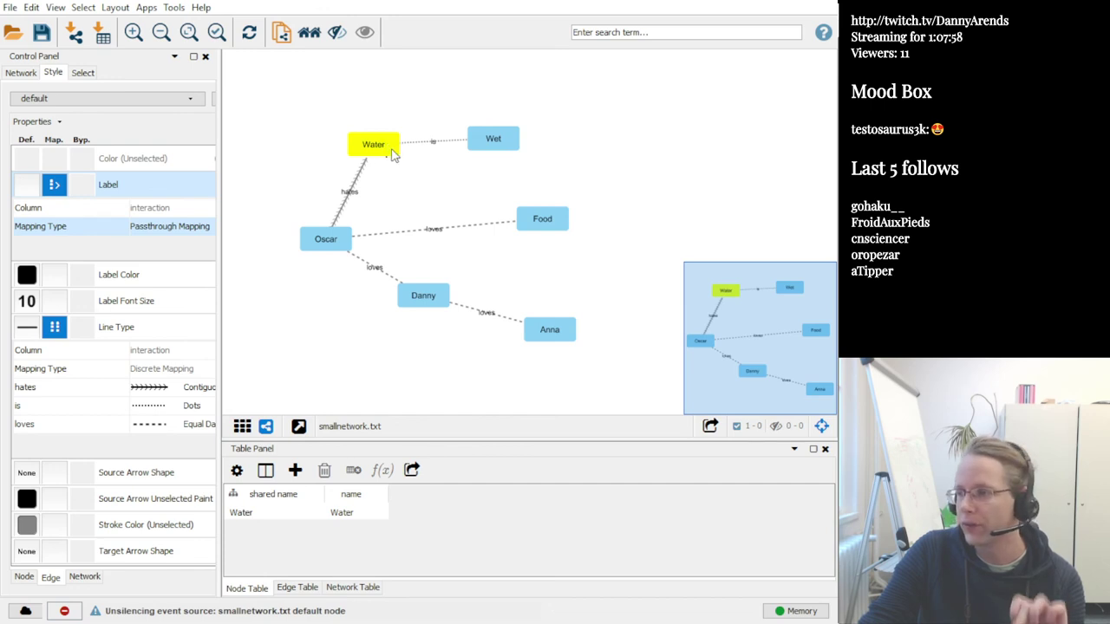
left_click(414, 196)
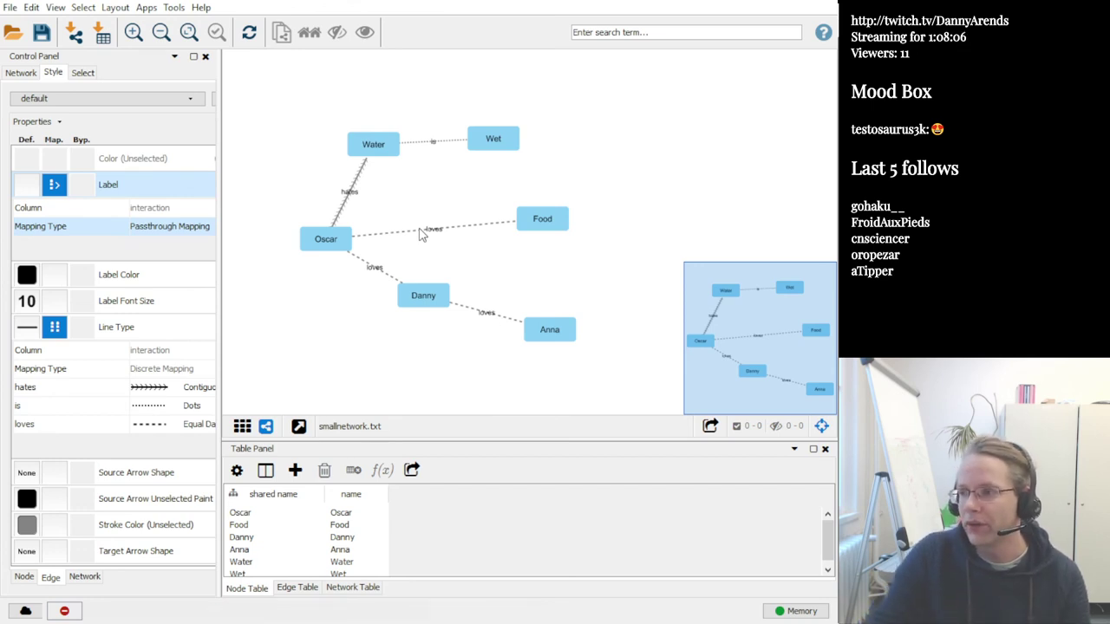
left_click_drag(371, 152, 355, 144)
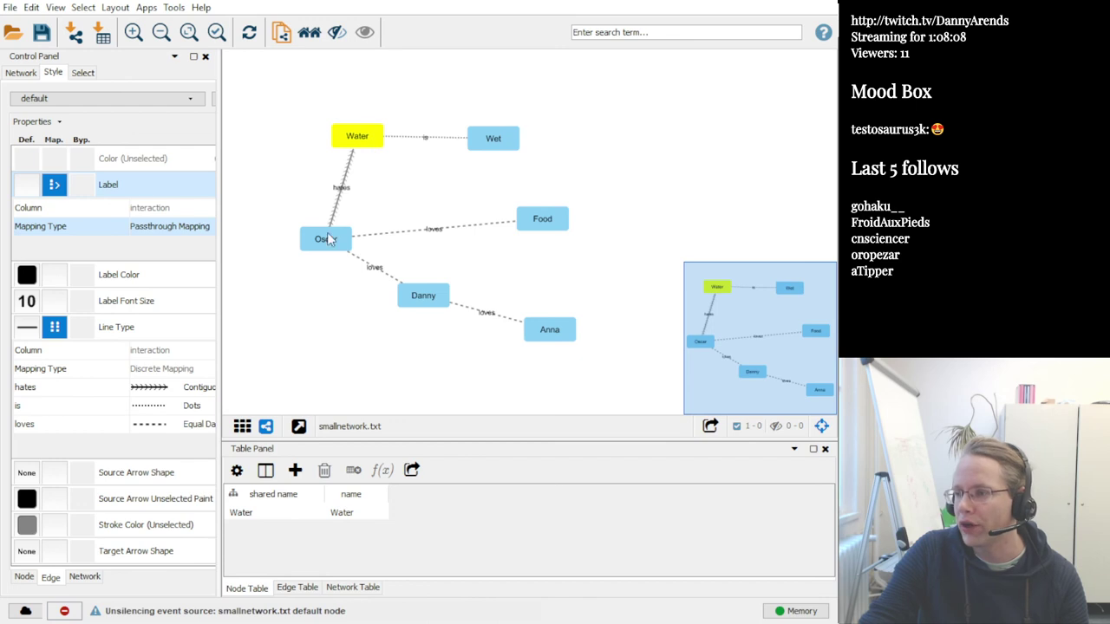
left_click_drag(328, 234, 323, 243)
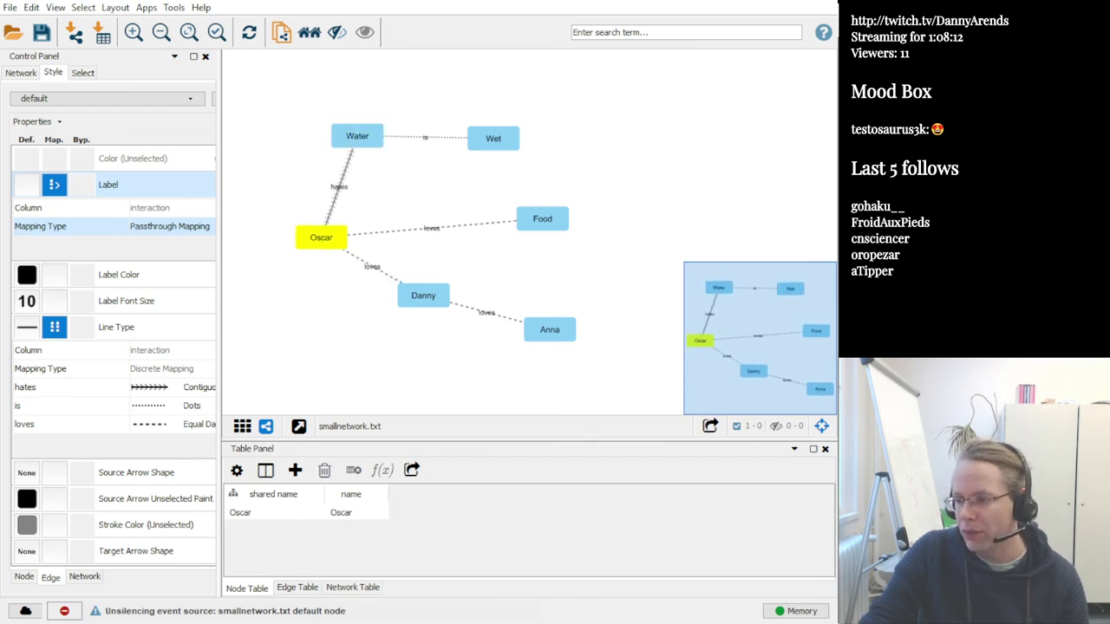
Switch to the text editor and create a new file with the lines "Oscar Animal" and each of the two people's names followed by "Human"
key("alt+Tab")
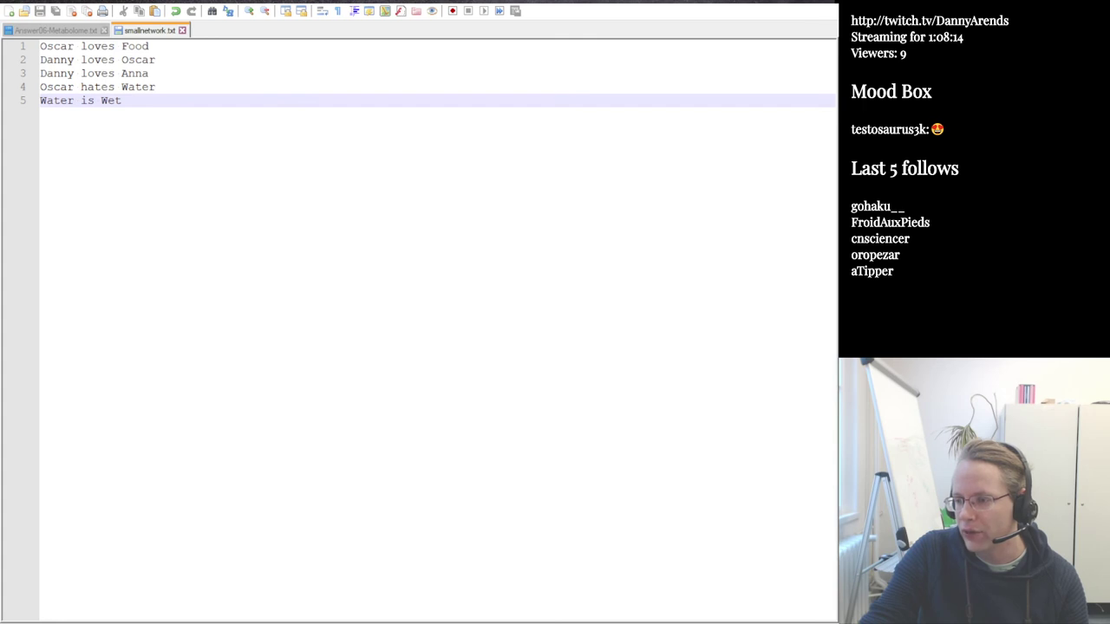
left_click(10, 12)
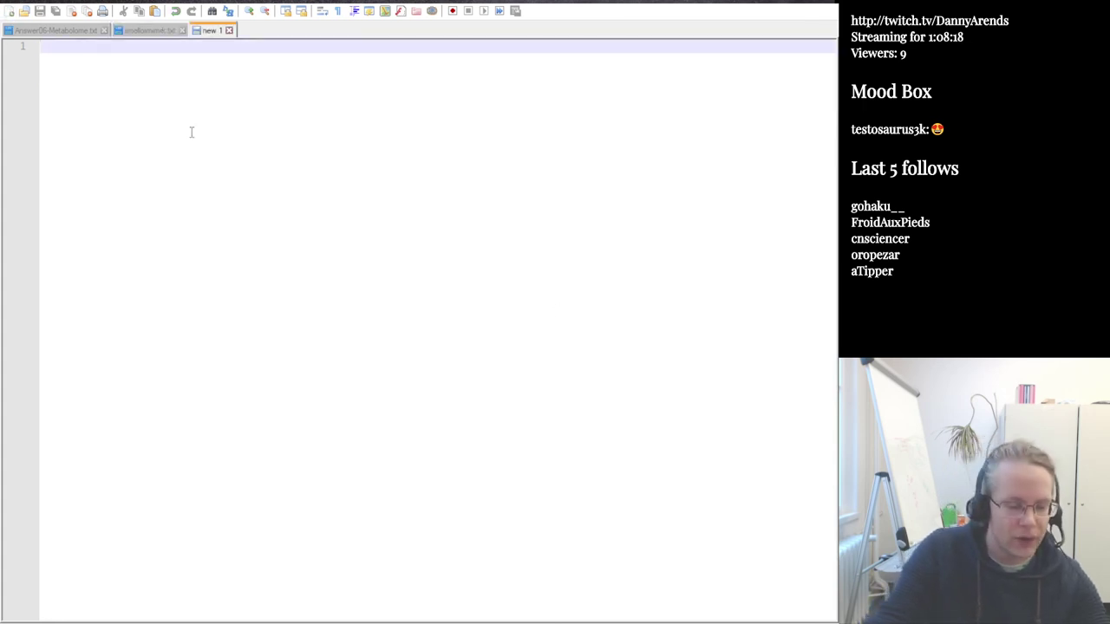
type("Oscar")
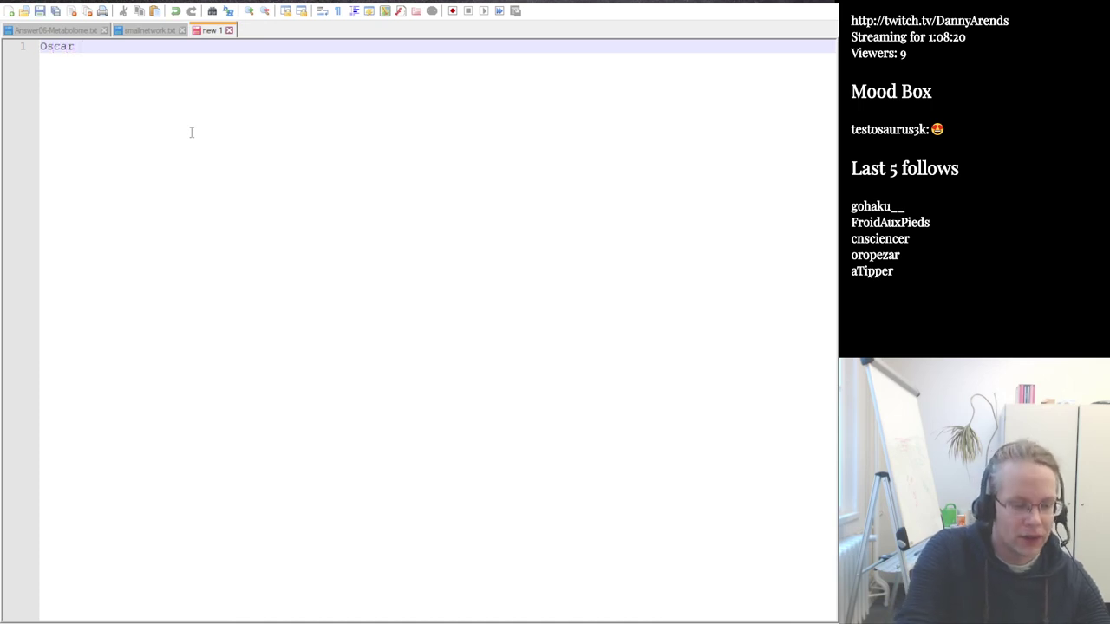
type(" Animal")
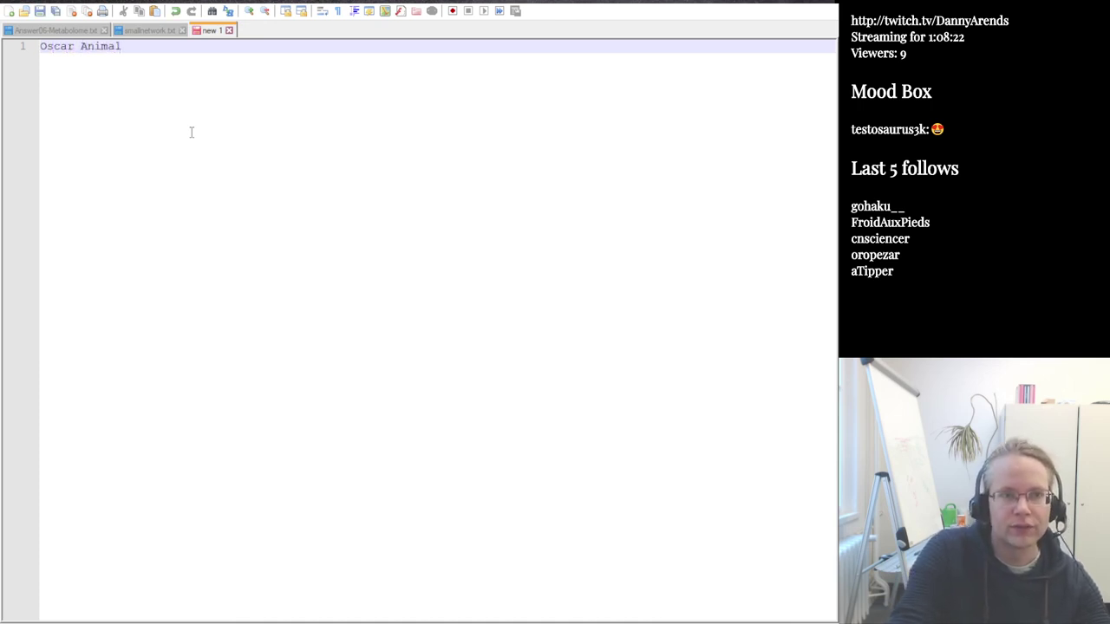
key("Return")
type("Danny")
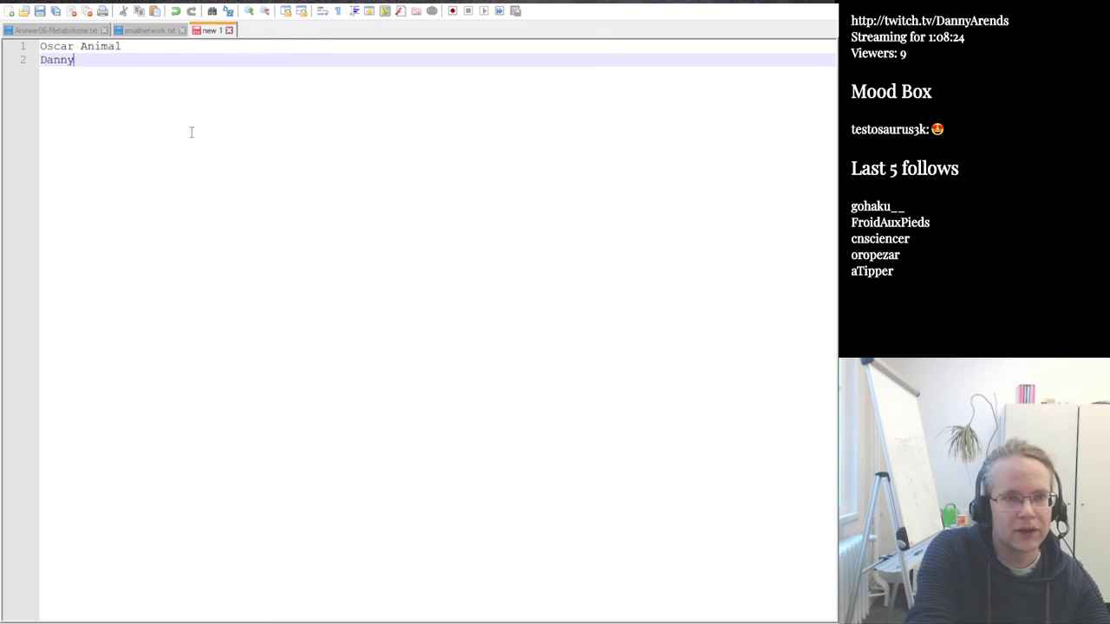
type(" Human")
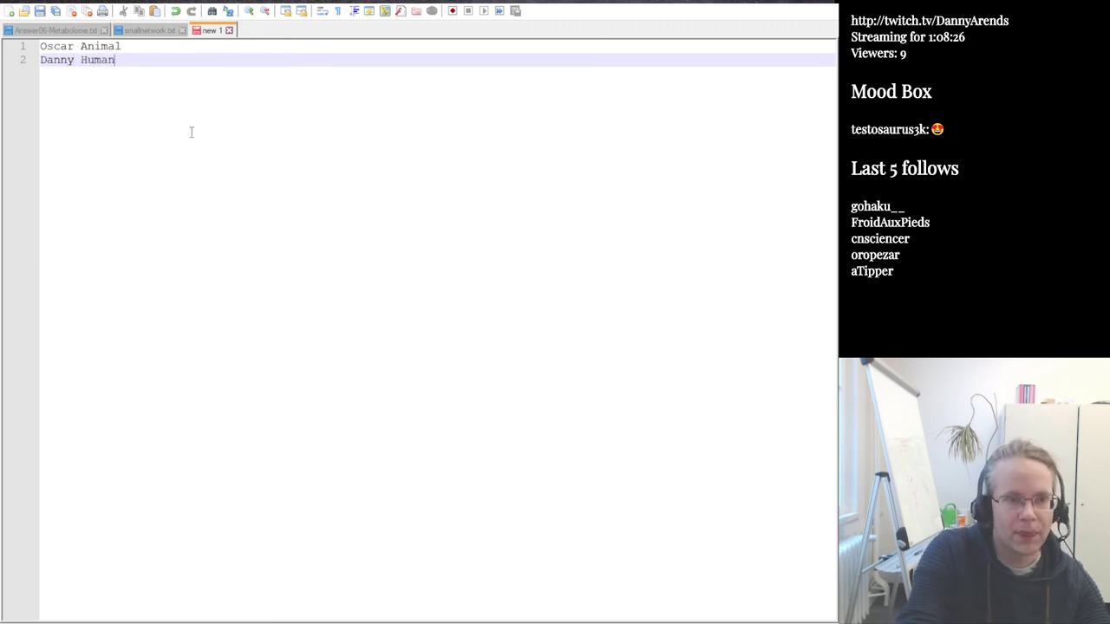
key("Return")
type("Anna ")
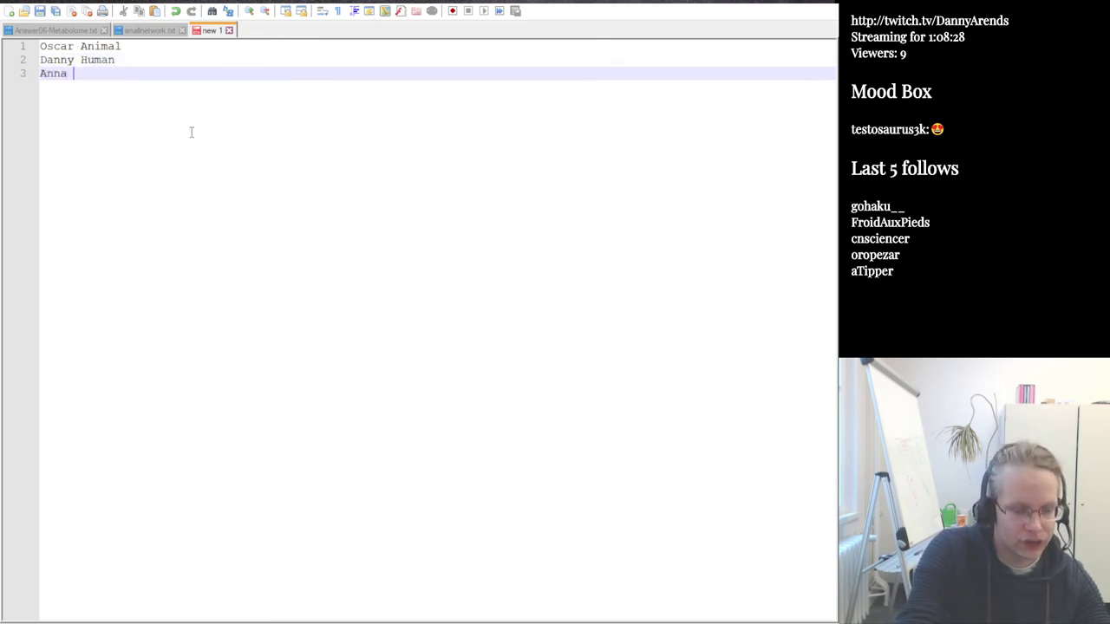
type("Human")
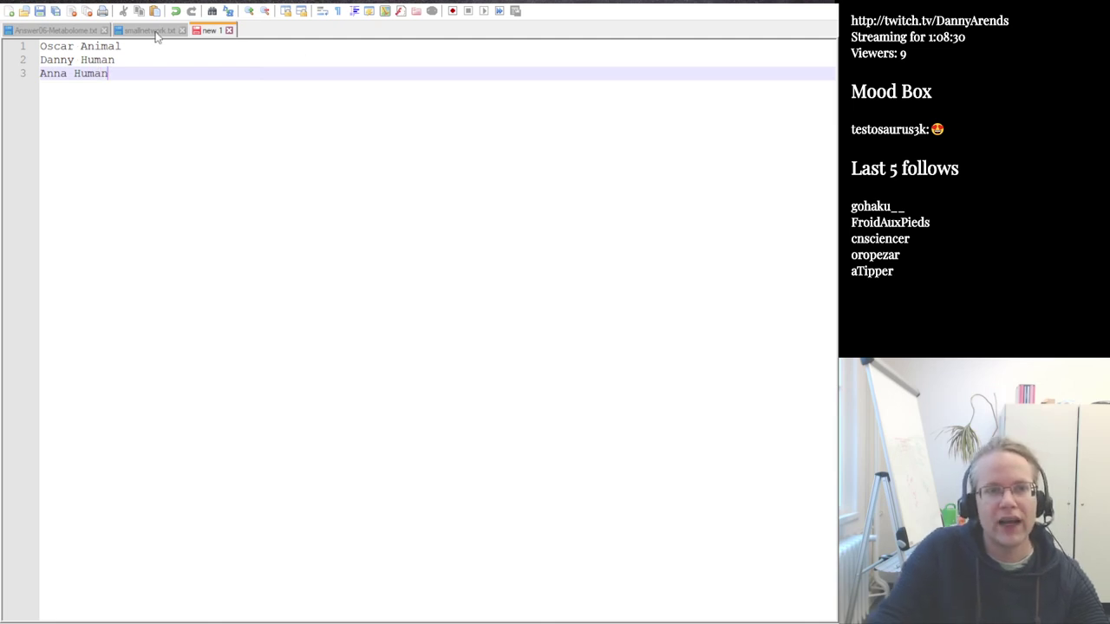
Check the node names in smallnetwork.txt and add the line "Food Organic" to the new file
left_click(149, 30)
double_click(54, 49)
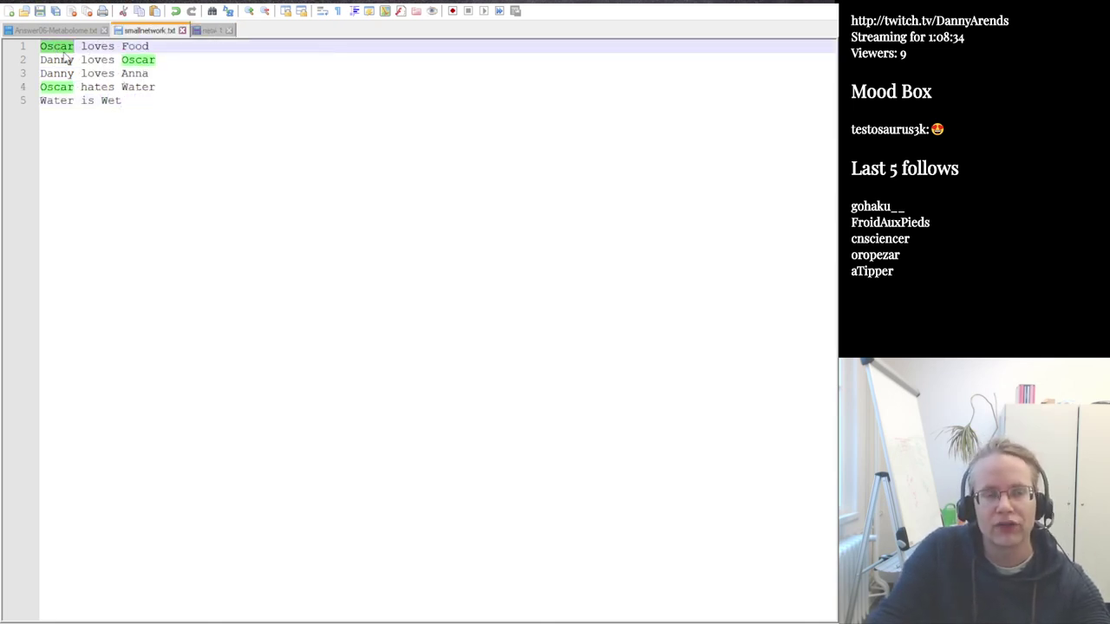
left_click(54, 49)
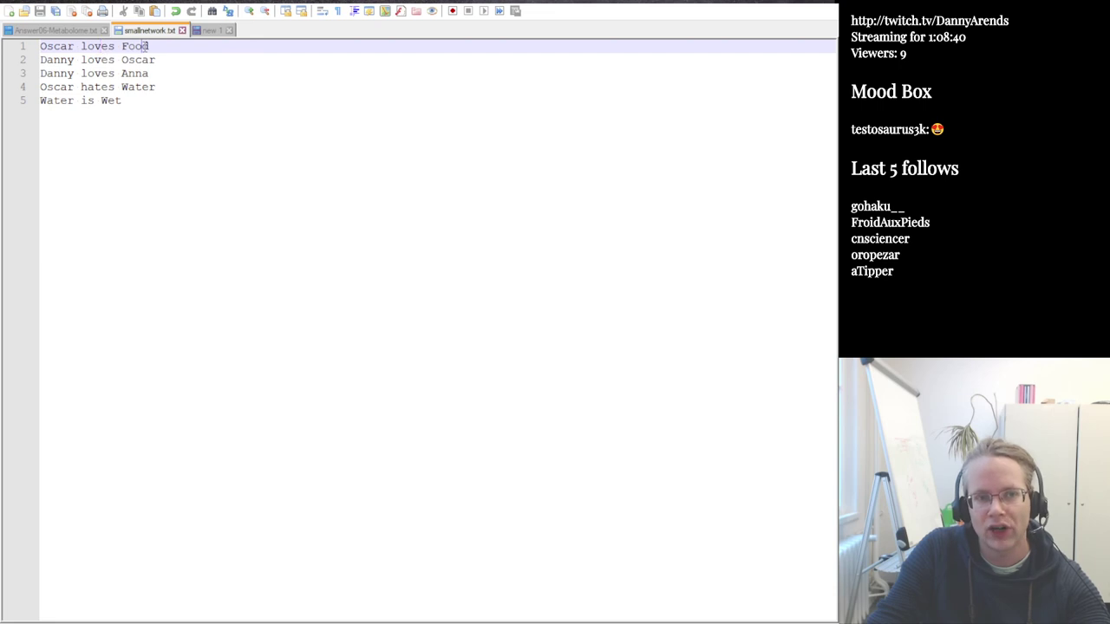
left_click(210, 30)
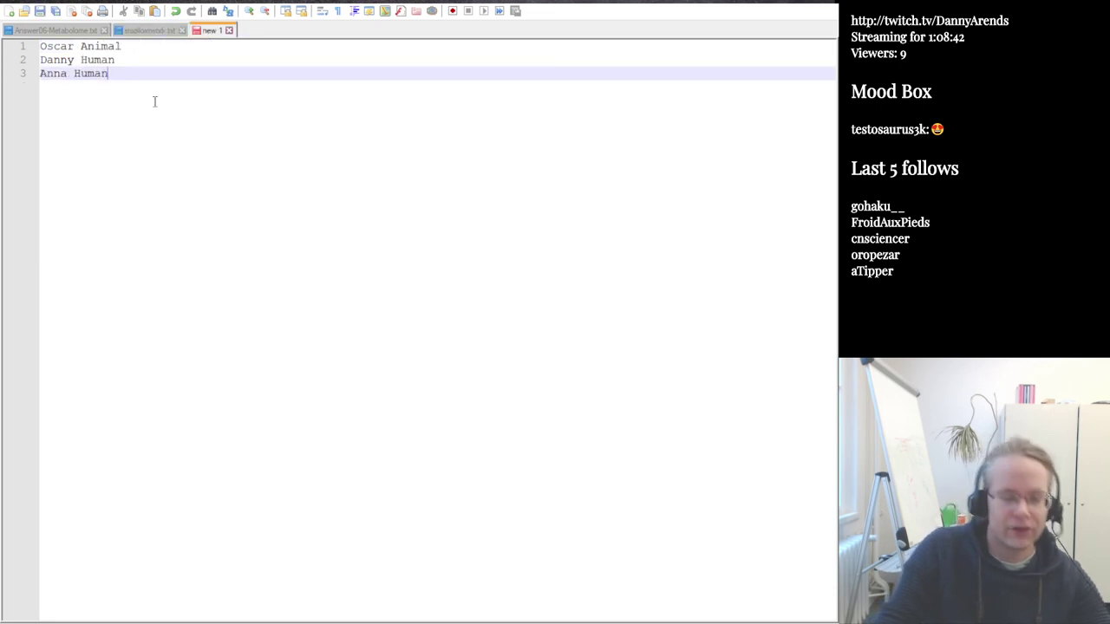
key("Return")
type("Food")
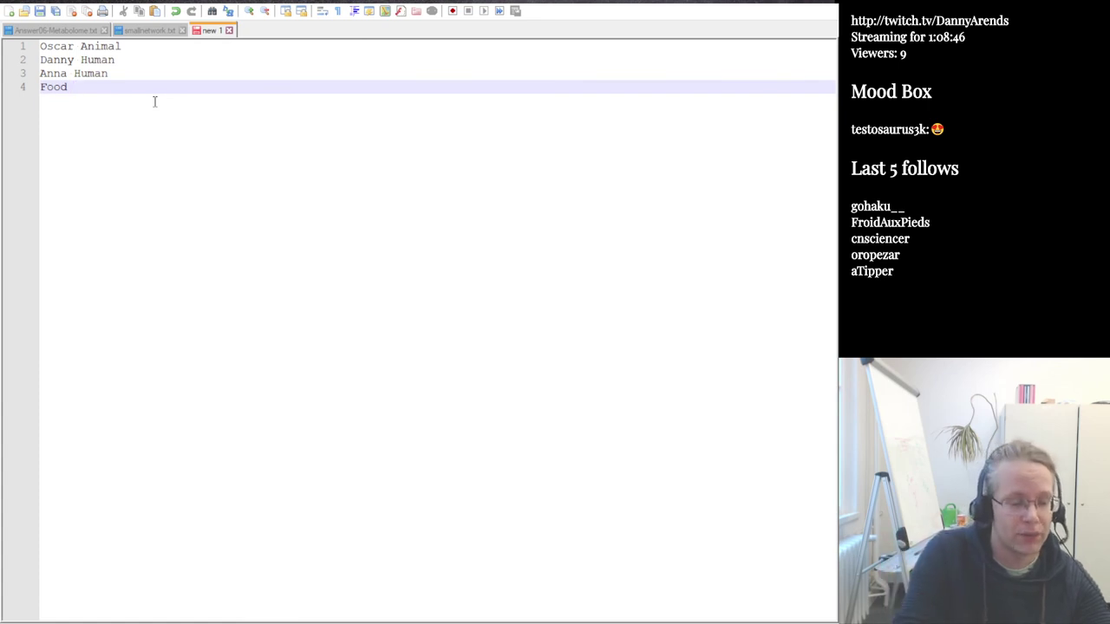
type(" Organi")
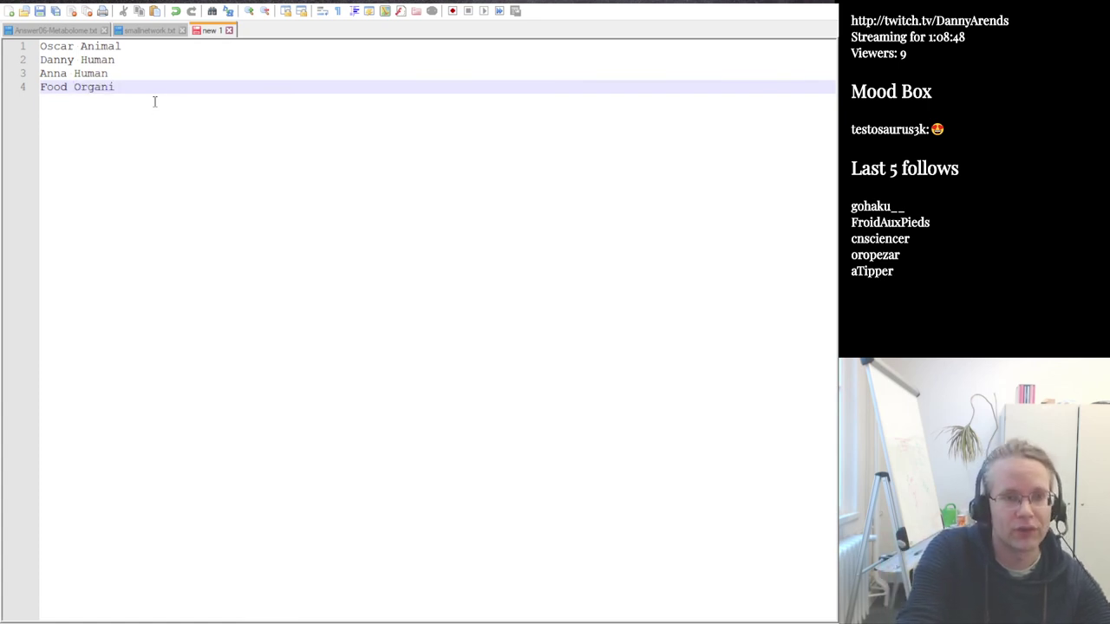
type("c")
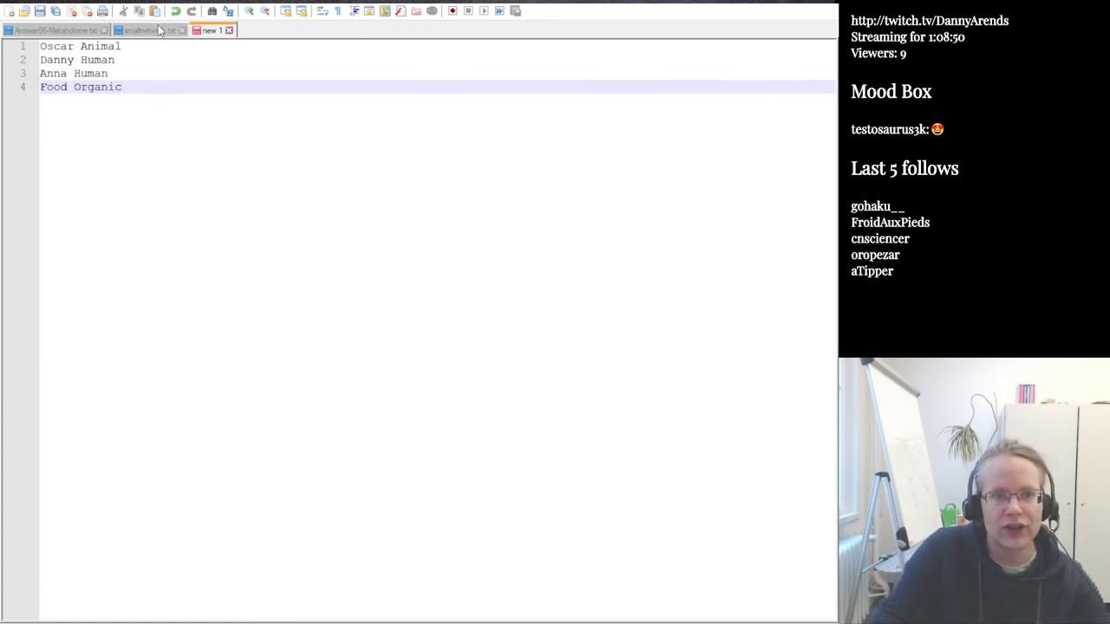
Copy Water from smallnetwork.txt to add the line "Water Fluid" to the new file, and save it as node.attribute
left_click(156, 30)
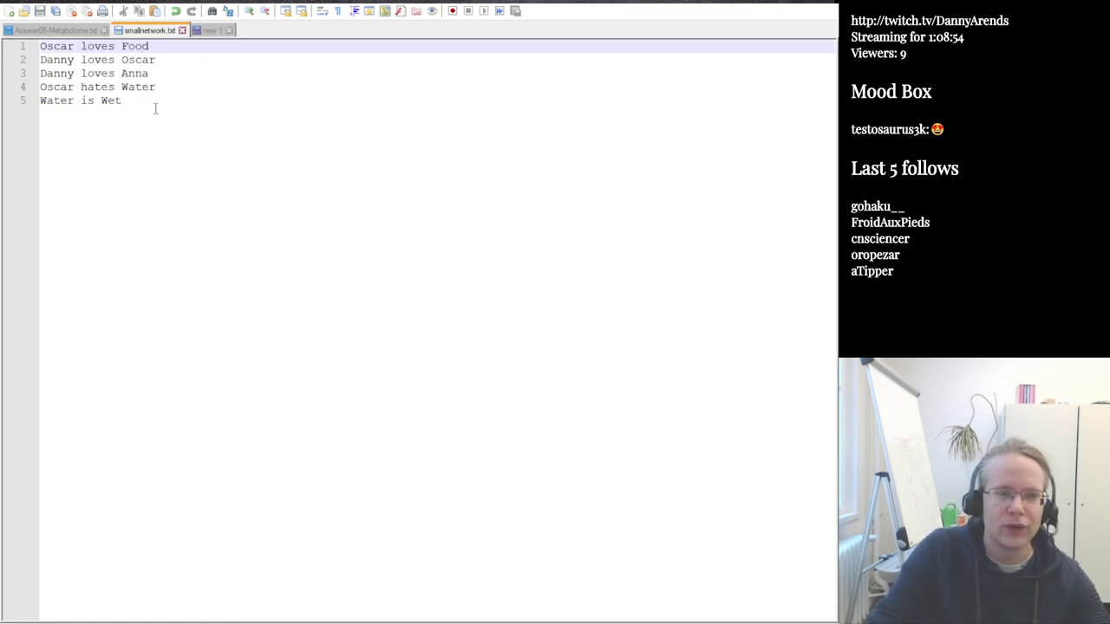
double_click(70, 104)
key("ctrl+c")
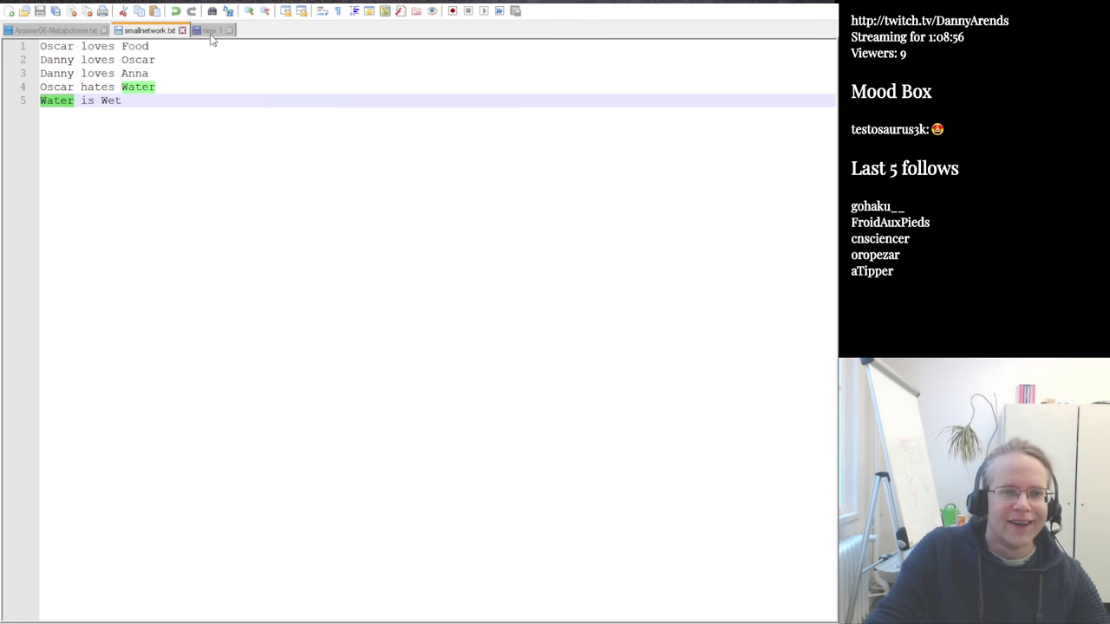
left_click(210, 32)
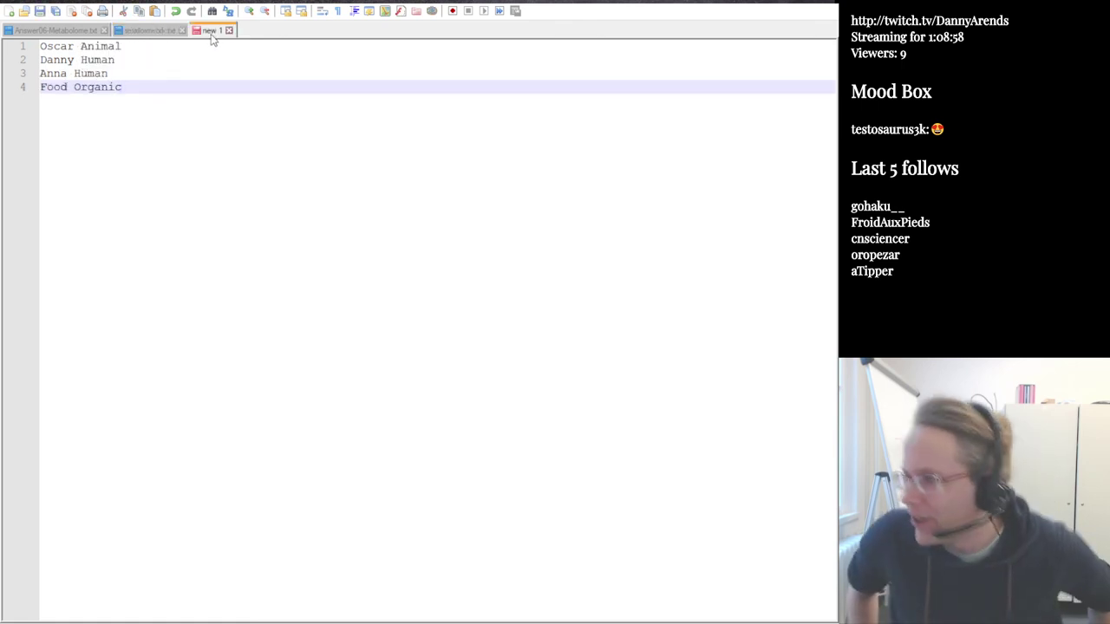
key("Return")
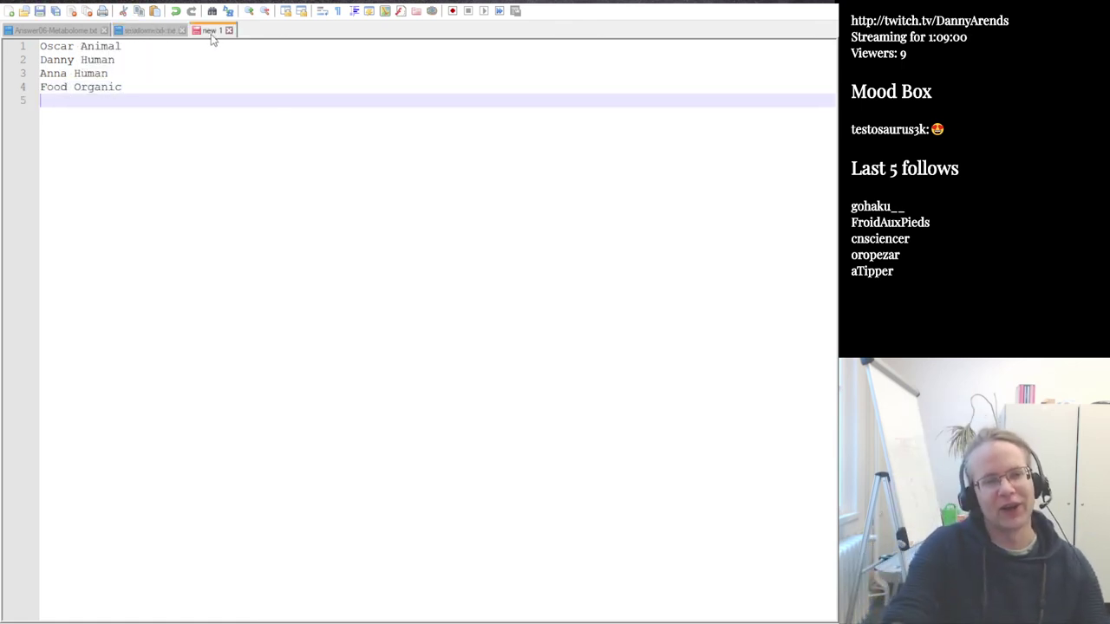
key("ctrl+v")
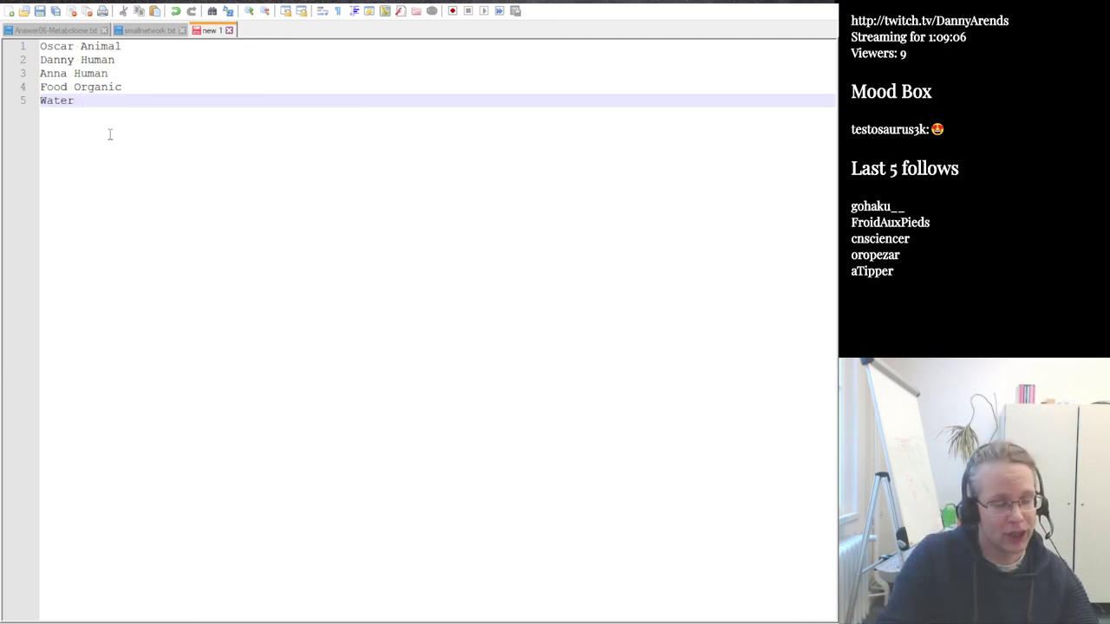
type("uid")
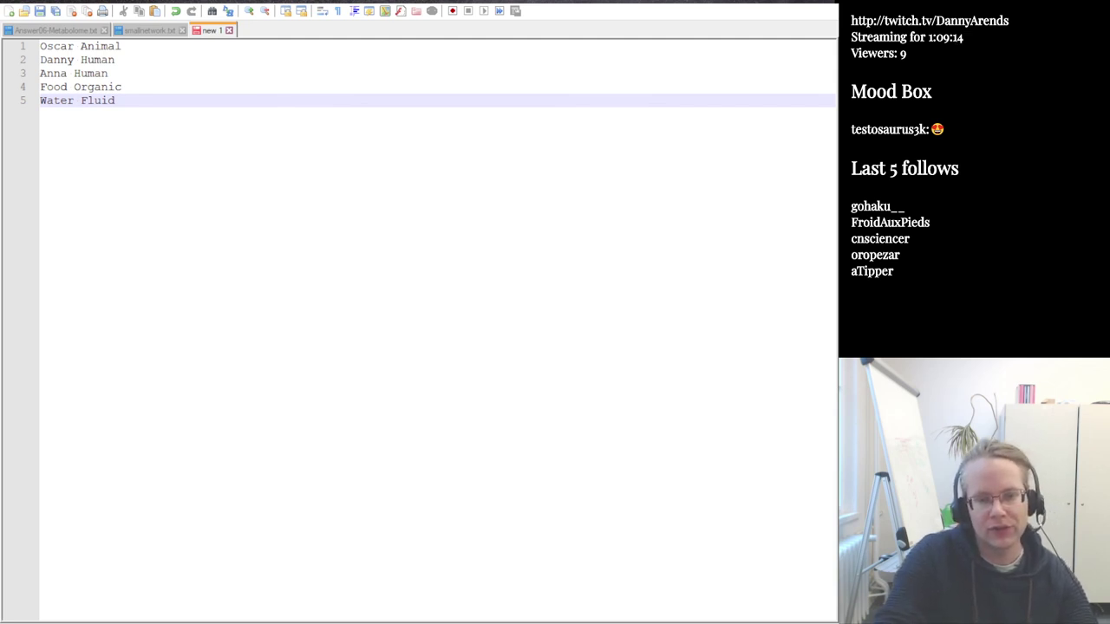
key("Return")
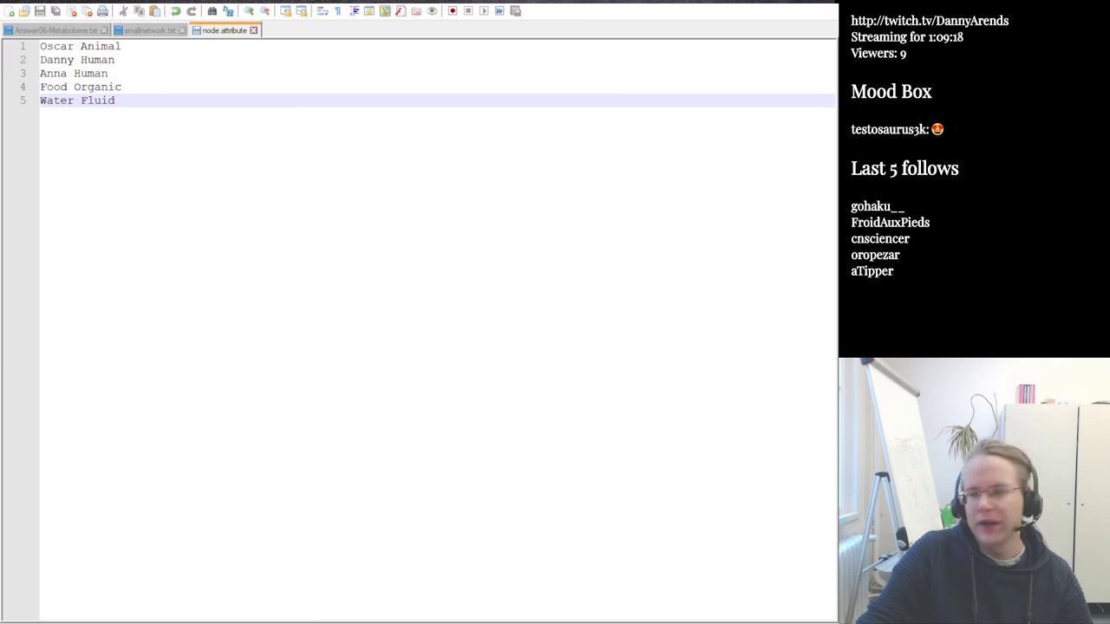
Switch to Cytoscape and open node.attribute from DATA (D:) for table import, with the file details sorted by newest modification date
key("alt+Tab")
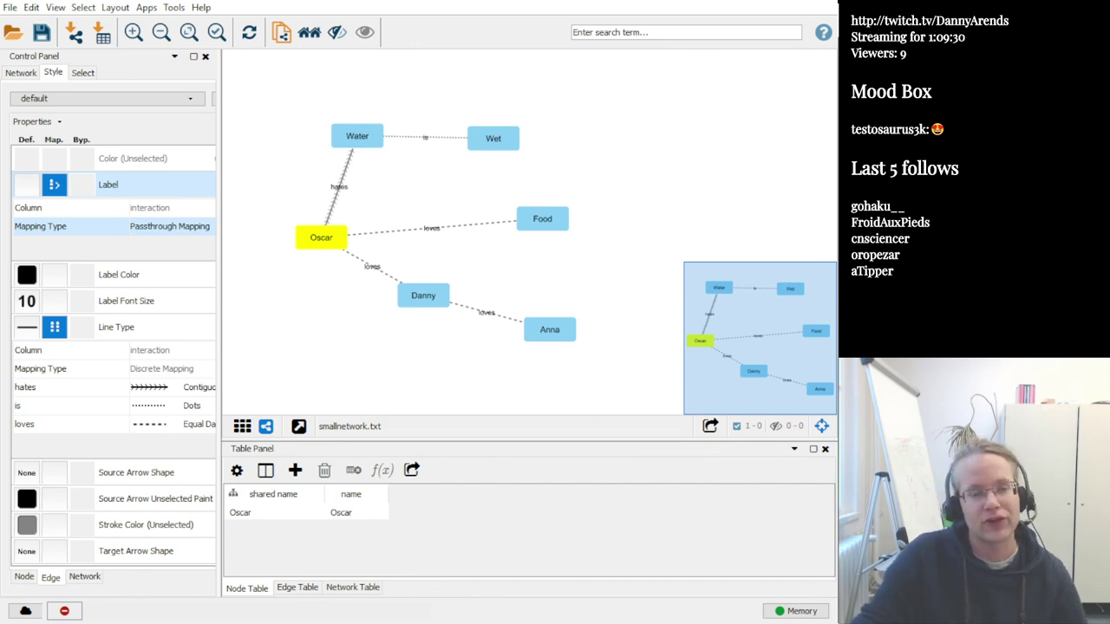
left_click(18, 11)
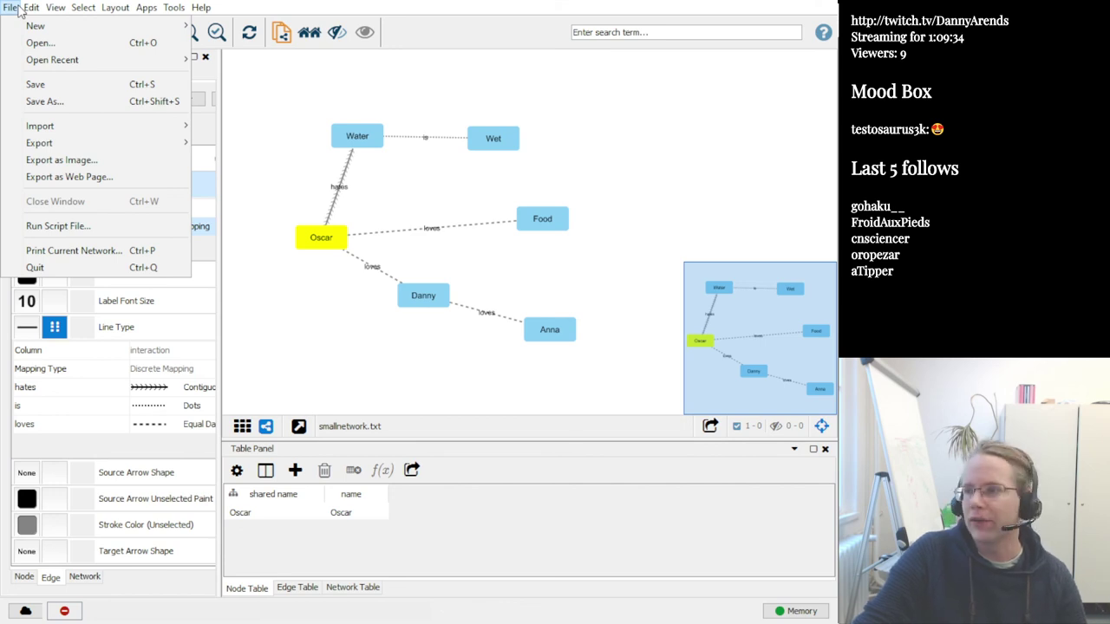
mouse_move(87, 135)
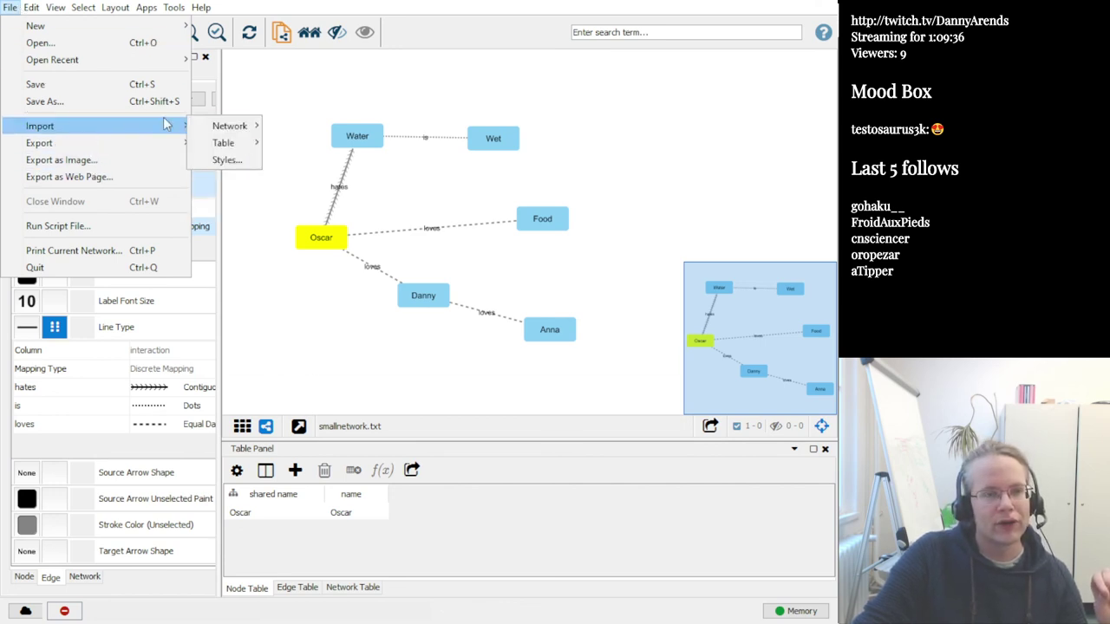
mouse_move(217, 147)
left_click(314, 143)
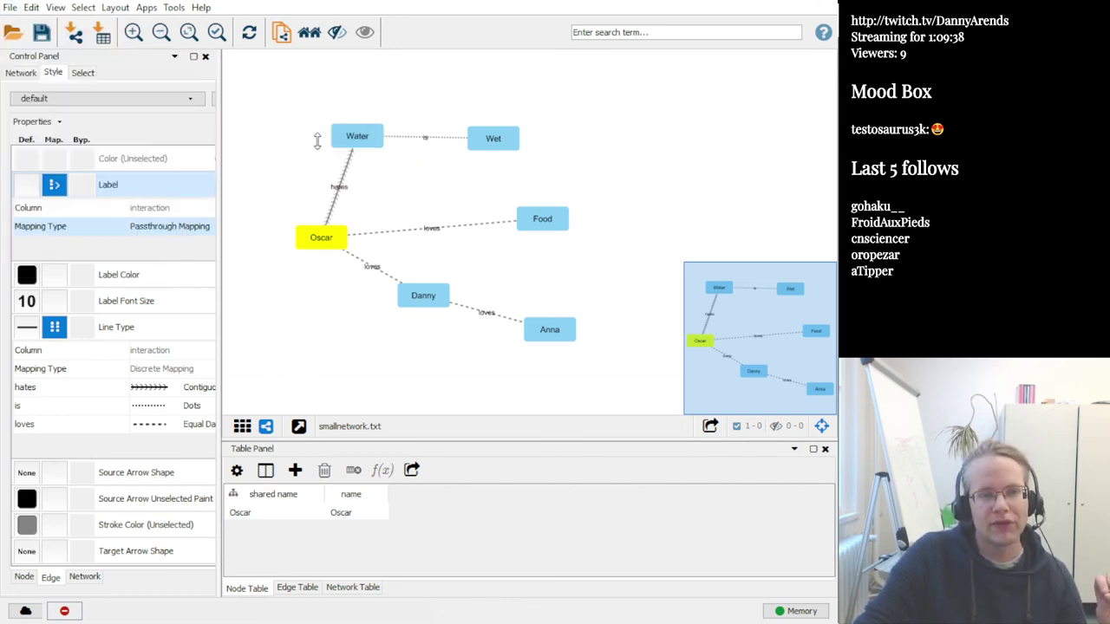
left_click(565, 17)
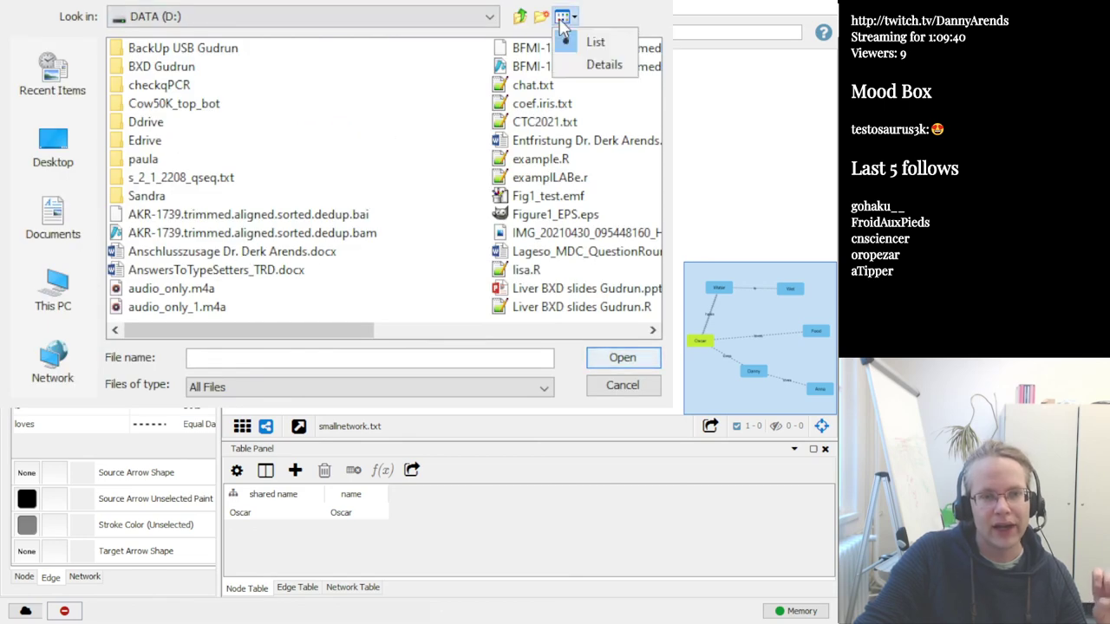
left_click(604, 65)
left_click(572, 52)
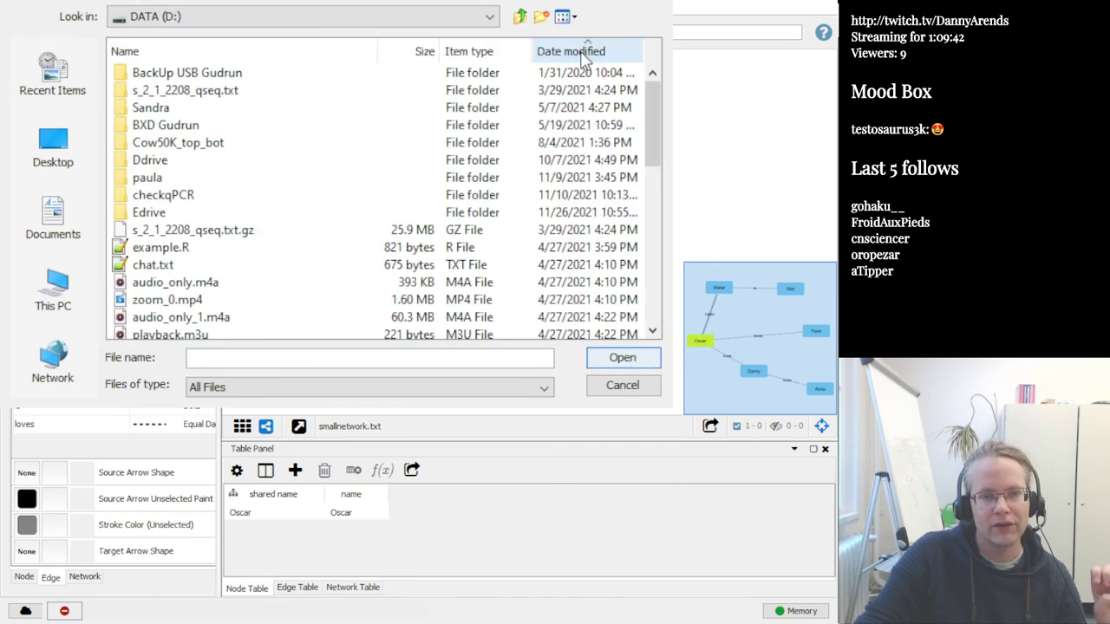
left_click(572, 52)
left_click(201, 78)
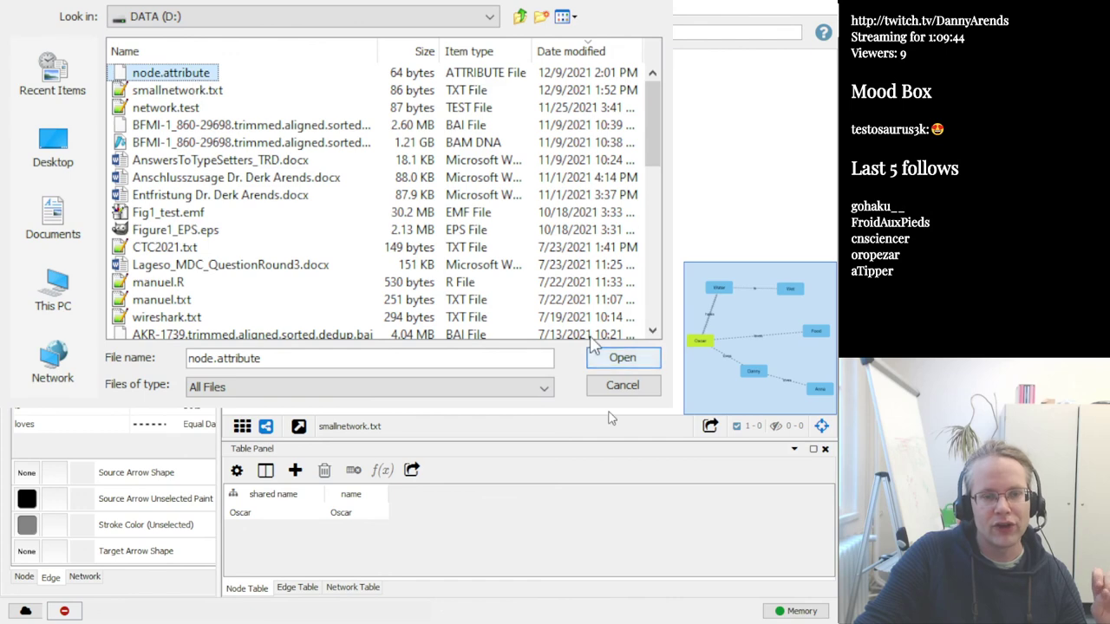
left_click(622, 357)
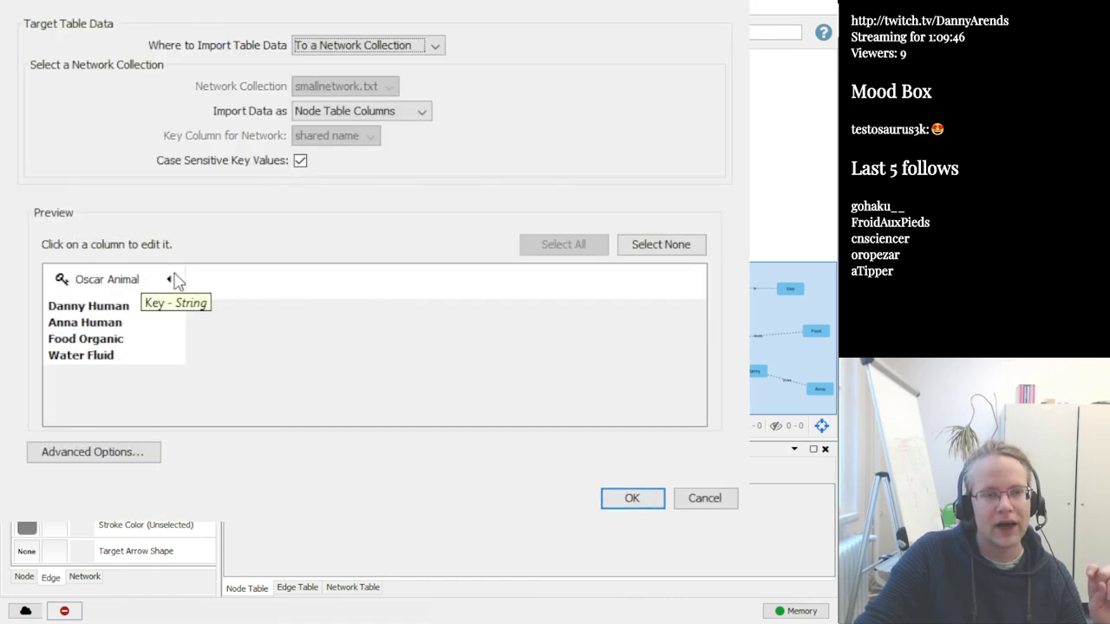
Split the file into two columns at the spaces with the first line kept as data, and import it as Node Table Columns
left_click(102, 452)
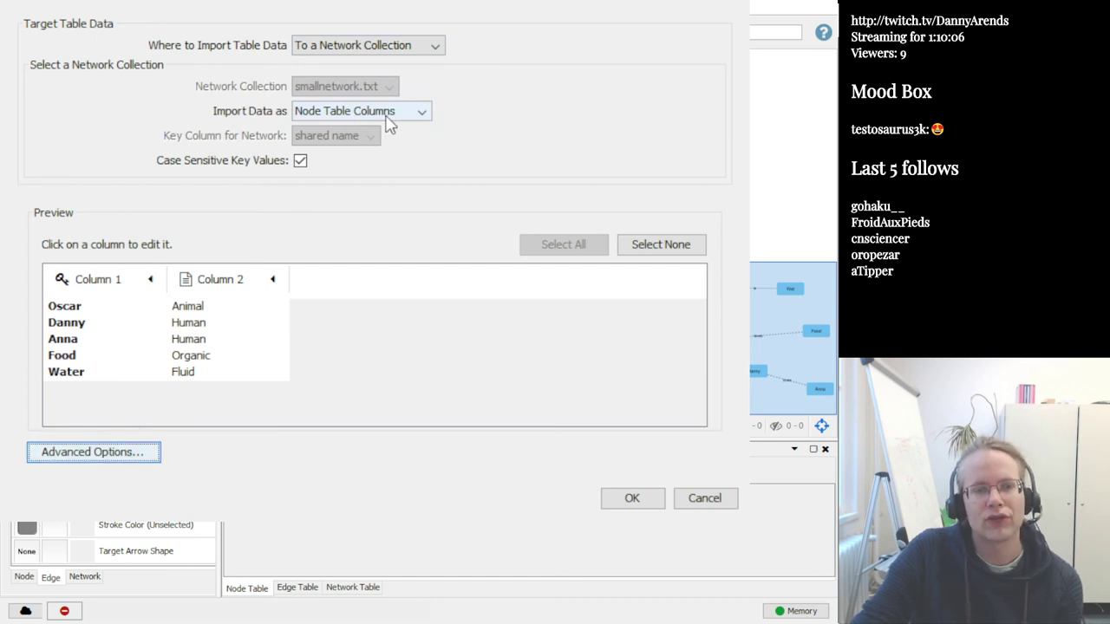
left_click(338, 116)
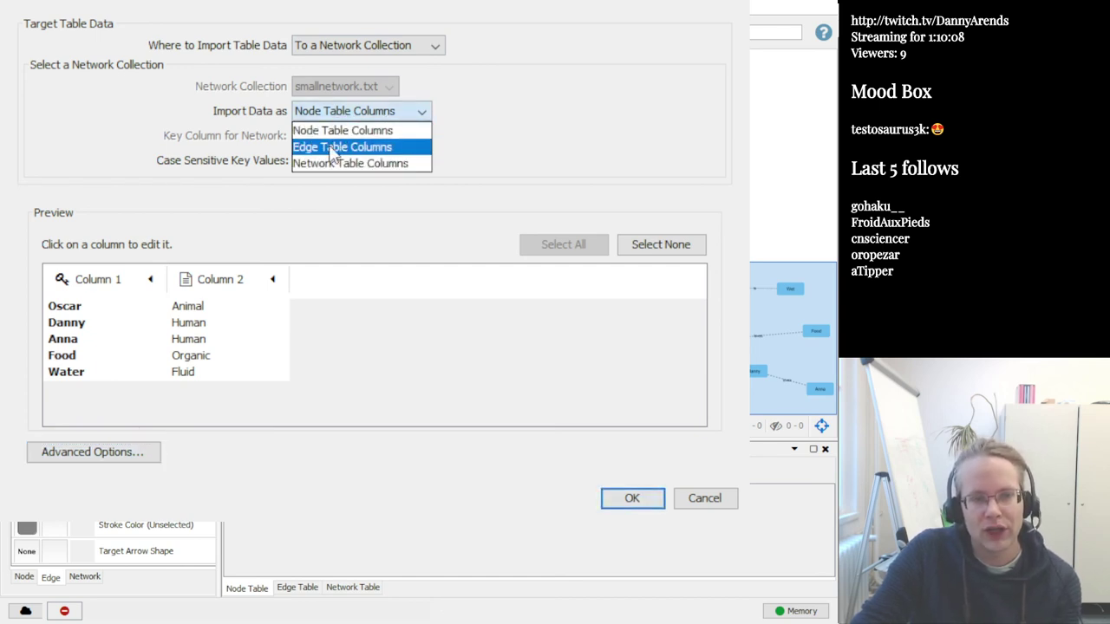
left_click(356, 128)
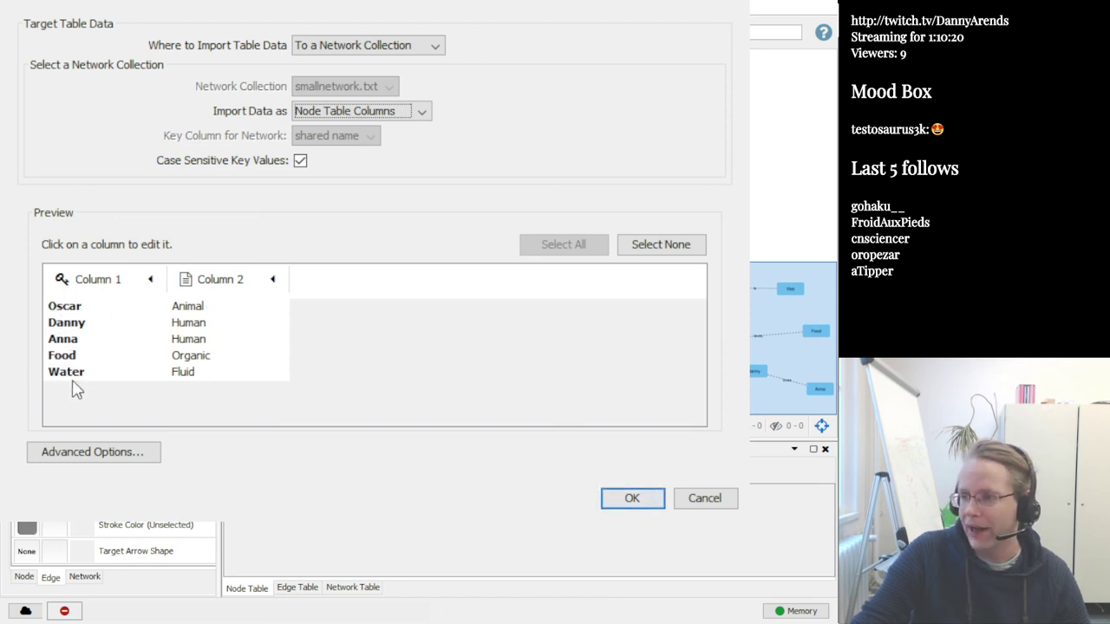
left_click(629, 500)
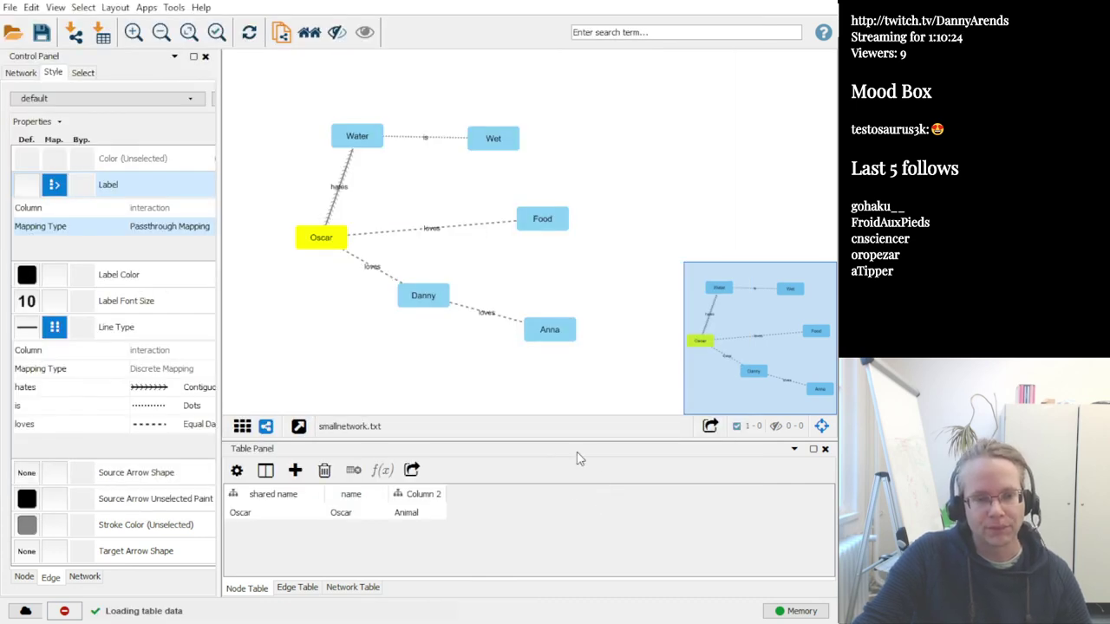
Check the imported Column 2 attribute of the Water, Oscar and Food nodes and the outermost person node
left_click(498, 265)
left_click(365, 142)
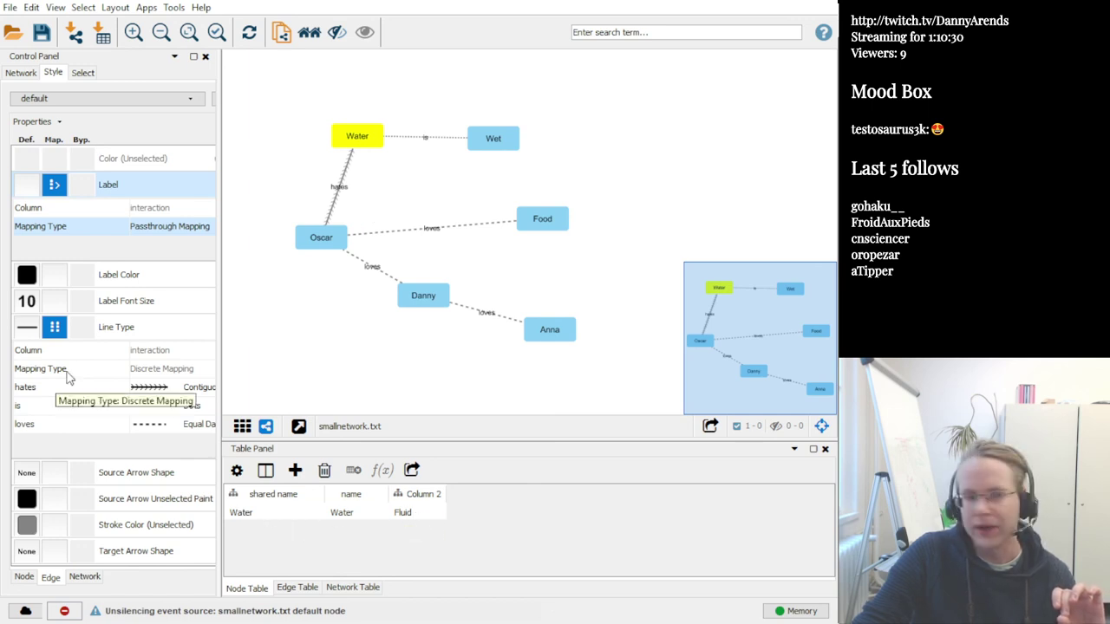
left_click(309, 244)
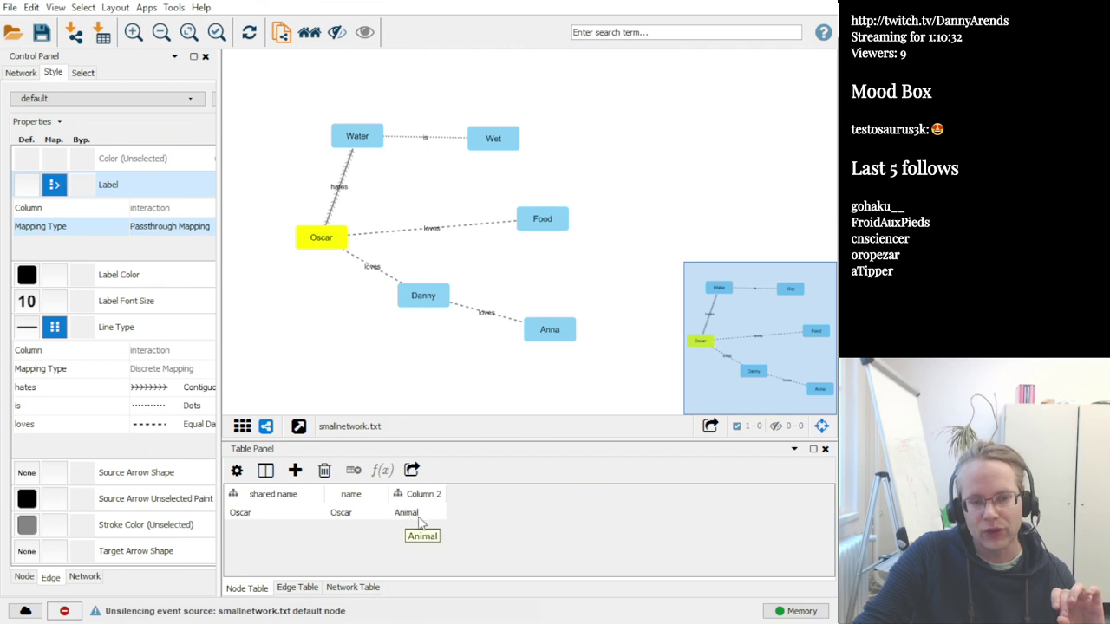
left_click(548, 334)
left_click(556, 227)
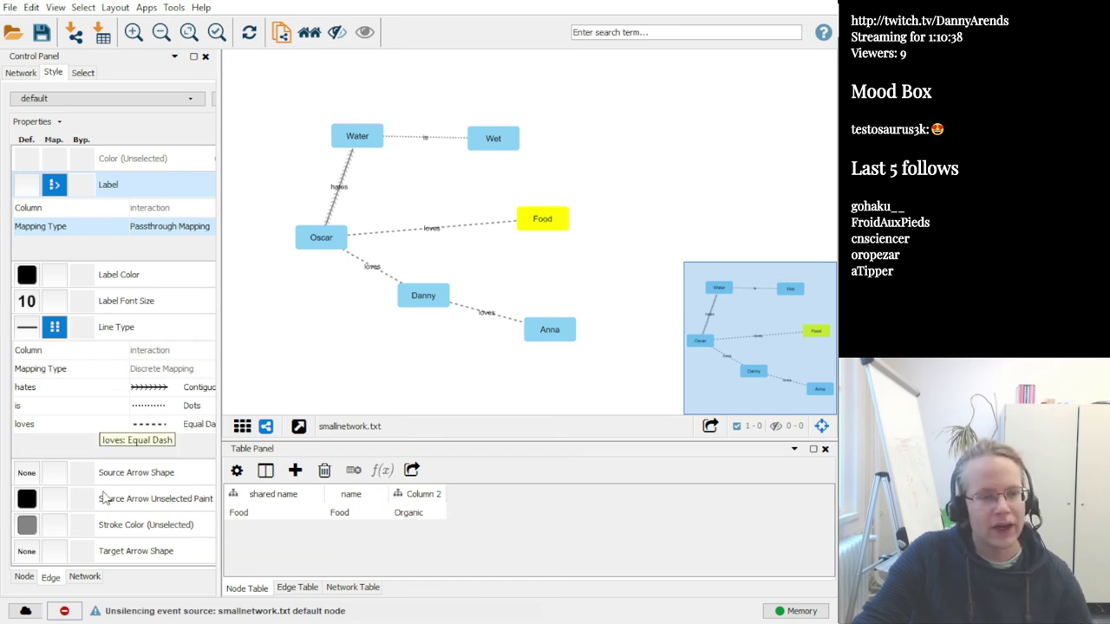
Map the node Fill Color to Column 2 using Discrete Mapping
left_click(24, 577)
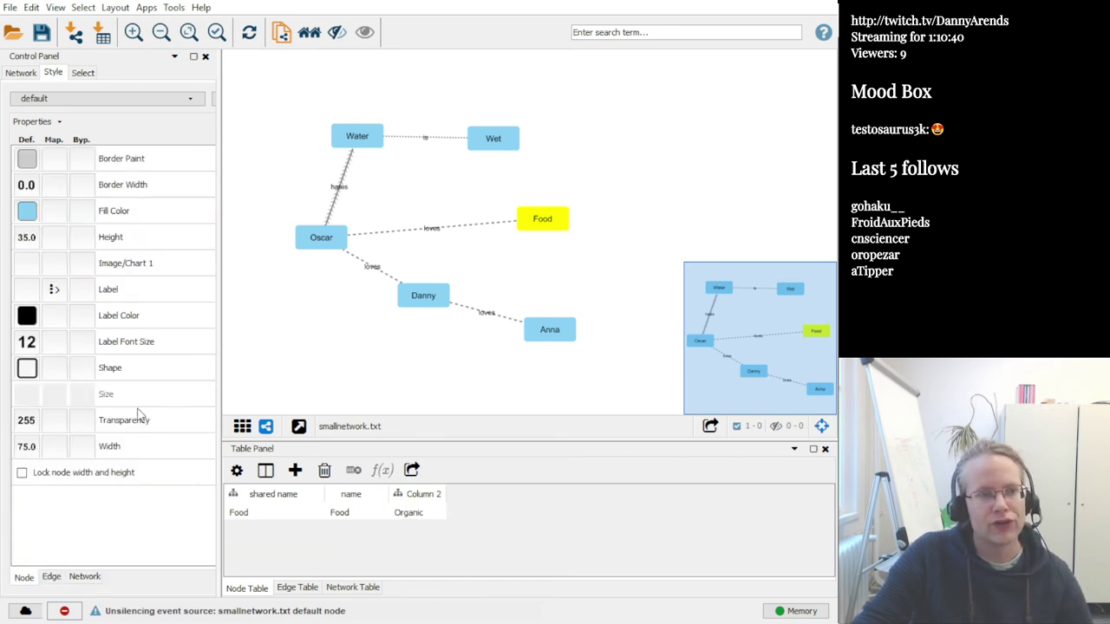
left_click(449, 198)
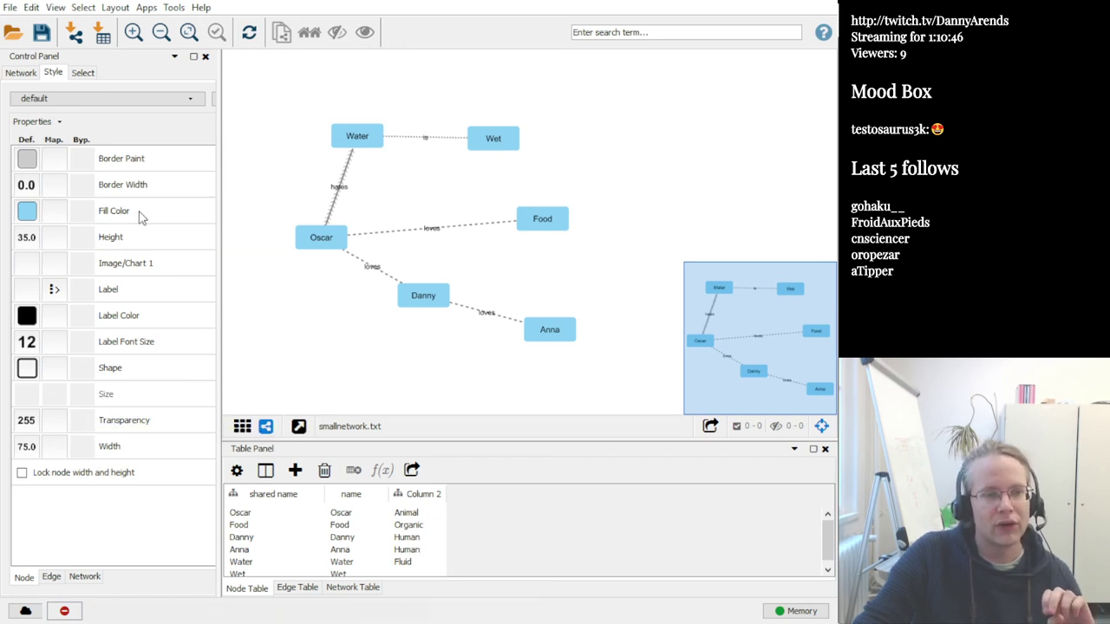
left_click(54, 213)
left_click(182, 235)
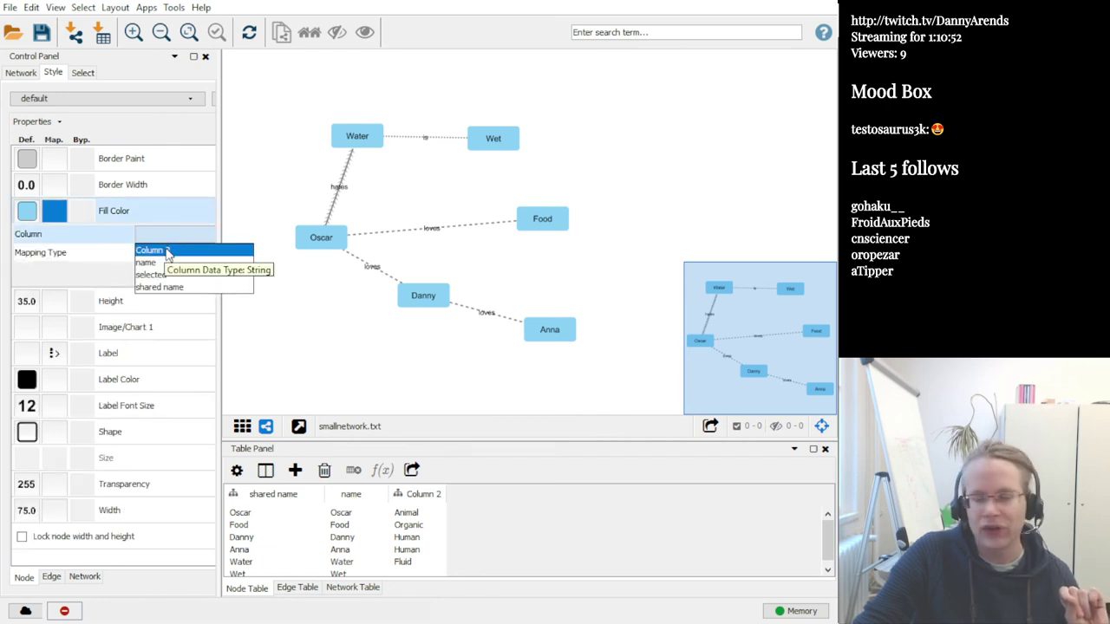
left_click(168, 251)
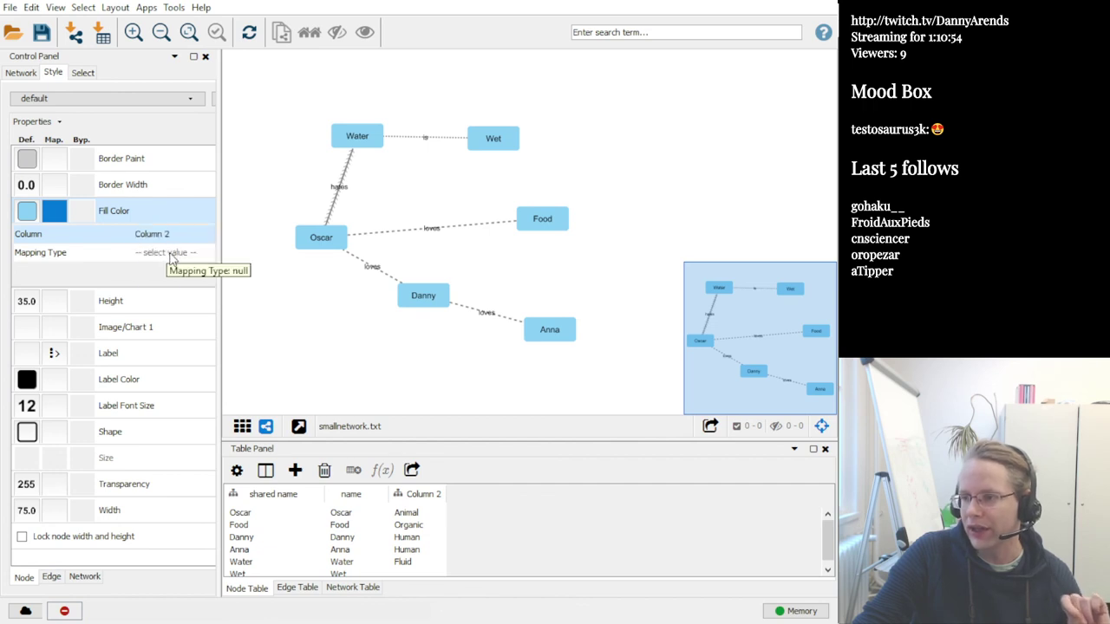
left_click(171, 255)
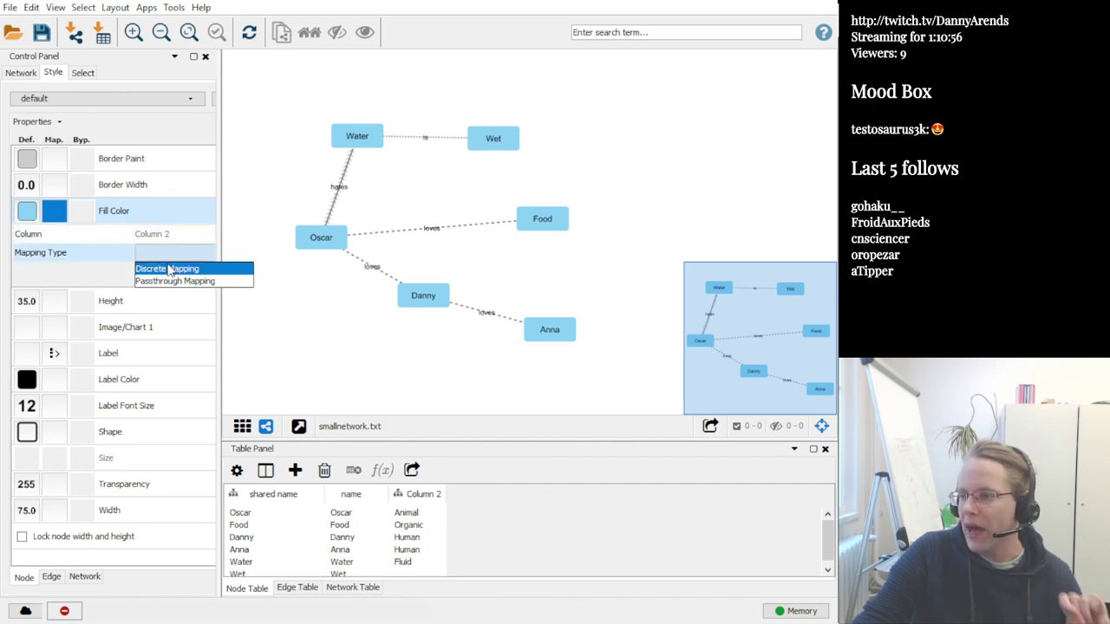
left_click(170, 269)
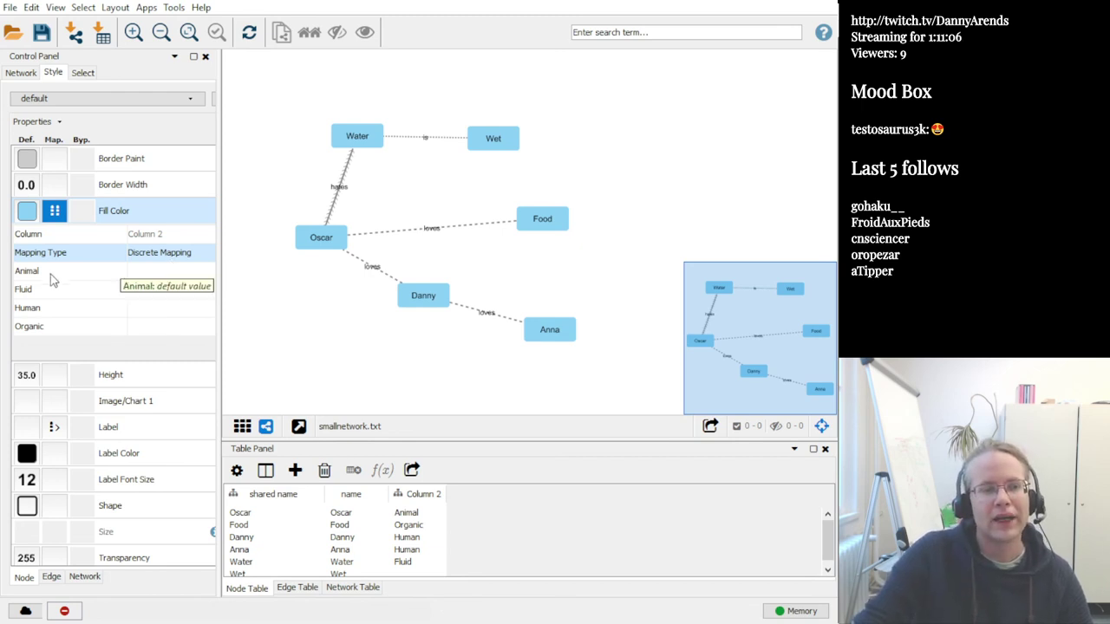
Generate fill colors for all Column 2 values with a mapping value generator: green for Animal, cyan for Fluid, purple for Human, red for Organic
left_click(150, 275)
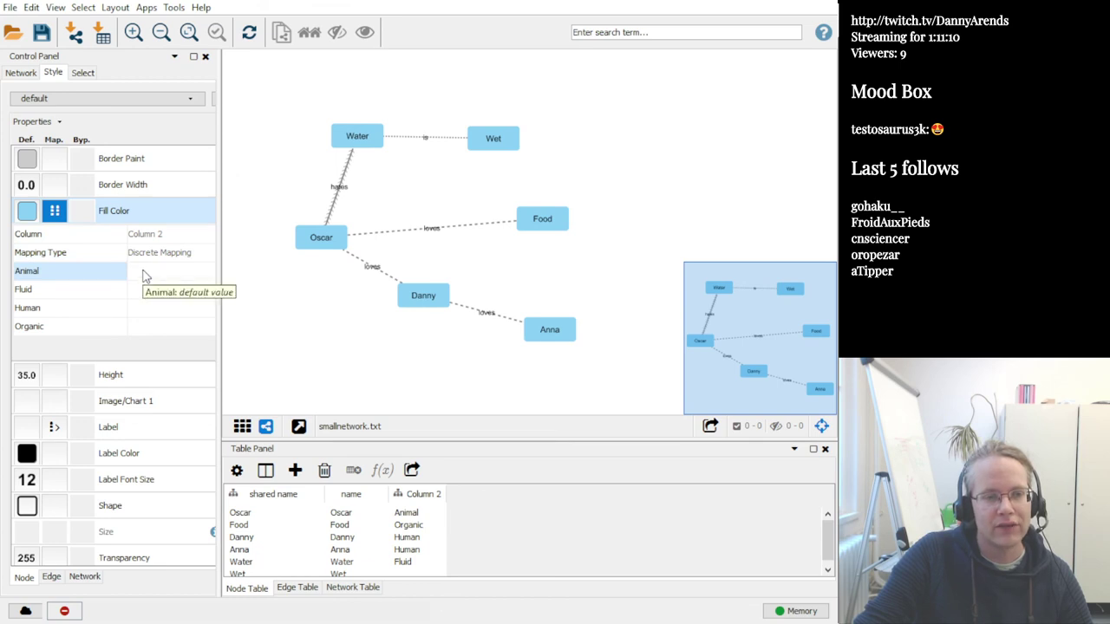
right_click(163, 272)
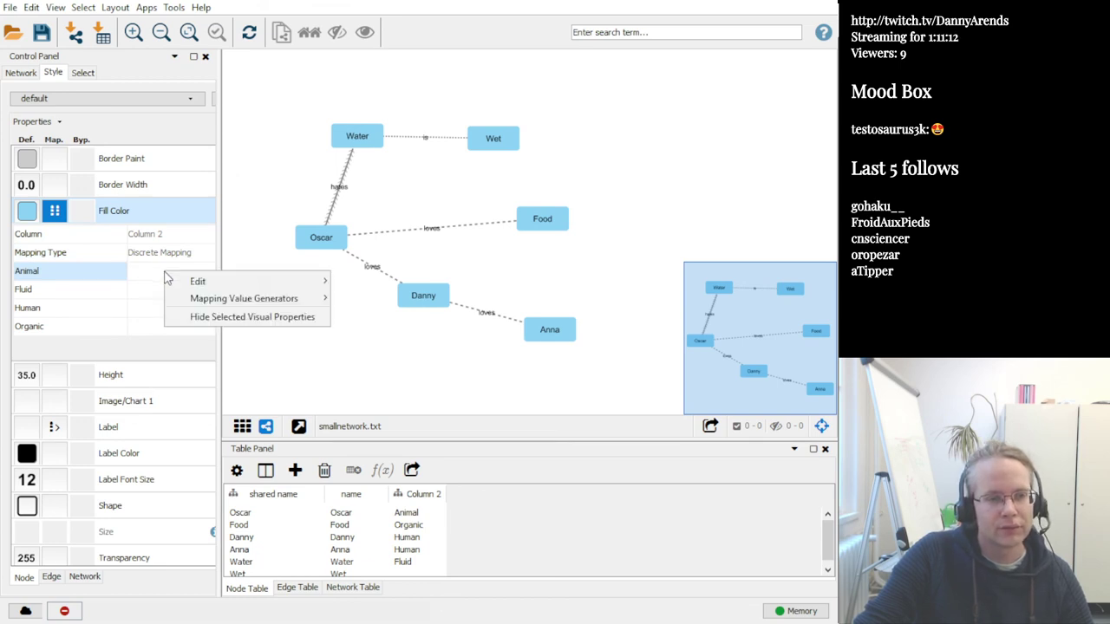
left_click(206, 276)
right_click(206, 276)
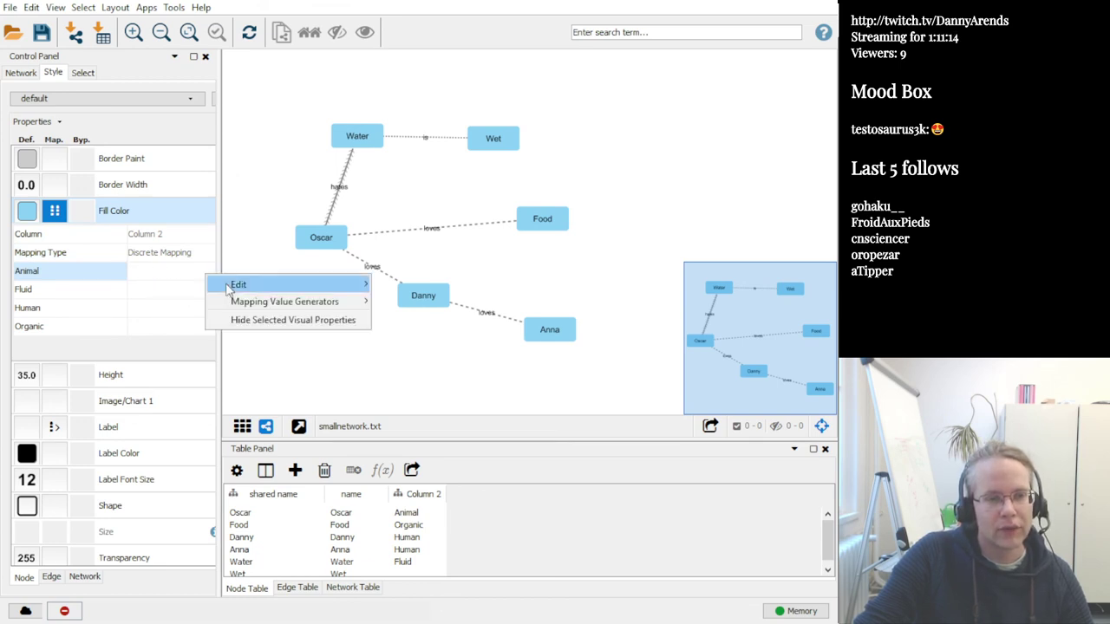
mouse_move(257, 310)
left_click(413, 302)
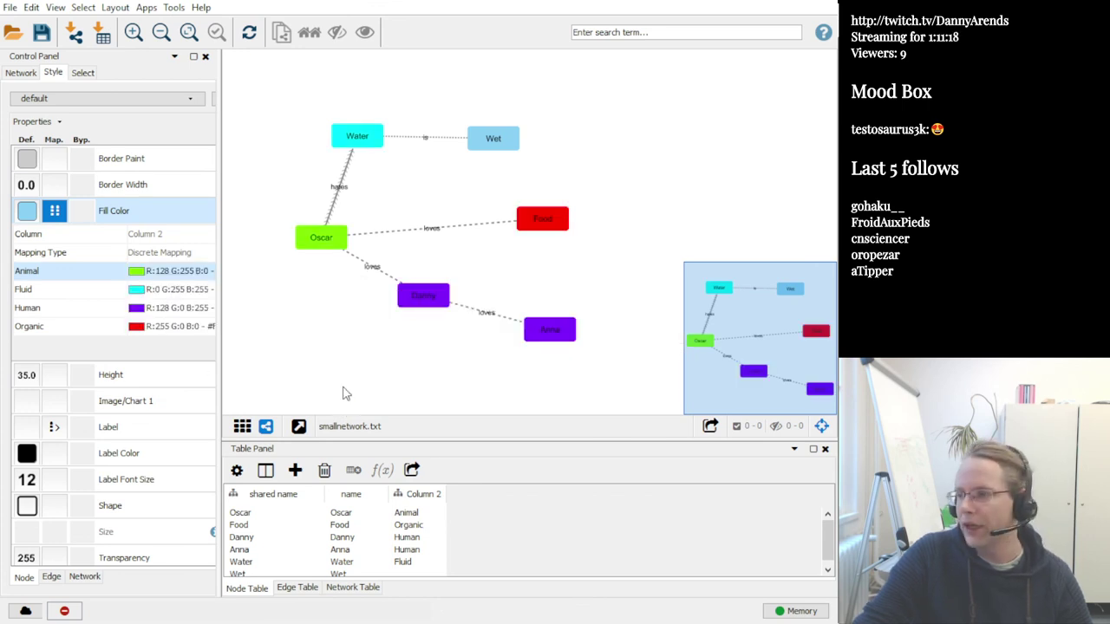
Rearrange the nodes: Wet and Food up and right of Water and Oscar, one Human node below Oscar, the other to that node's upper right
left_click_drag(496, 142, 514, 105)
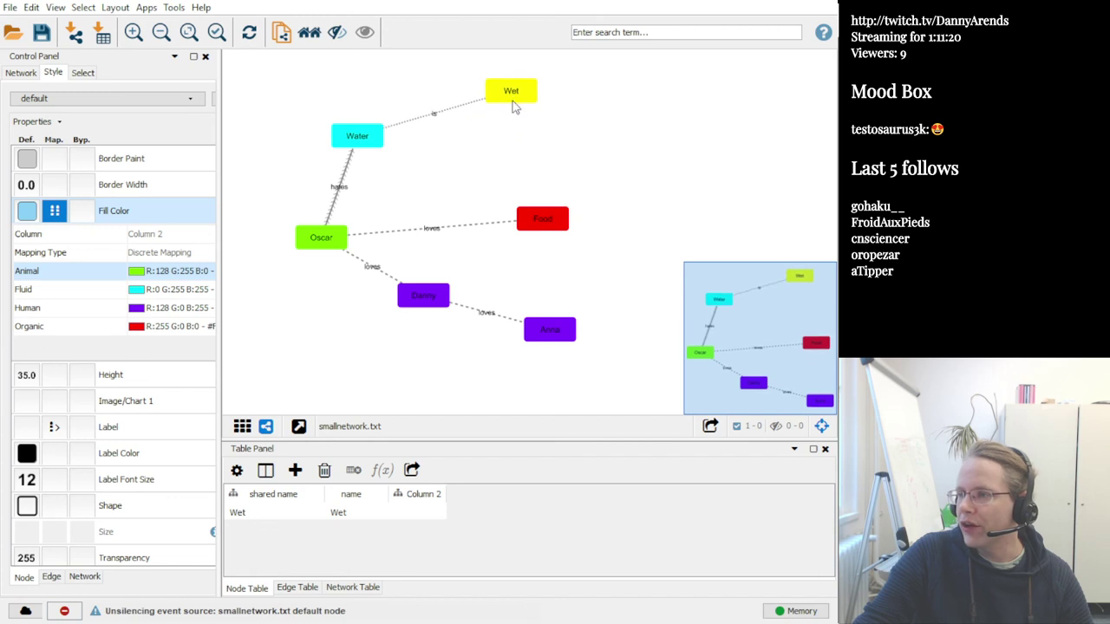
left_click_drag(560, 220, 509, 189)
left_click_drag(450, 297, 357, 339)
left_click_drag(555, 340, 505, 274)
left_click(509, 324)
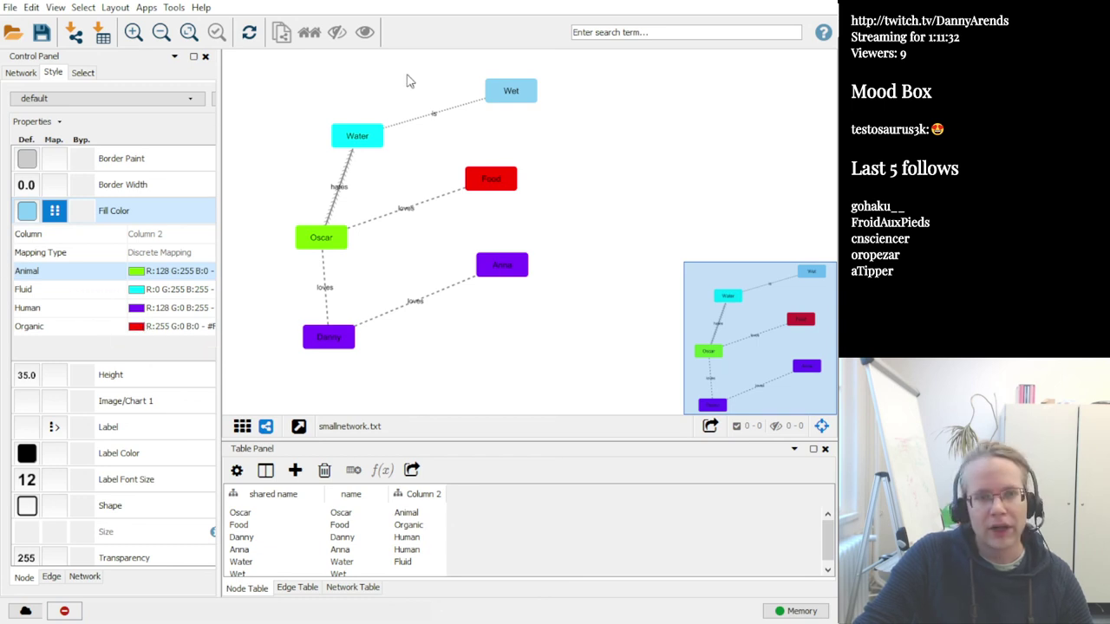
left_click(524, 90)
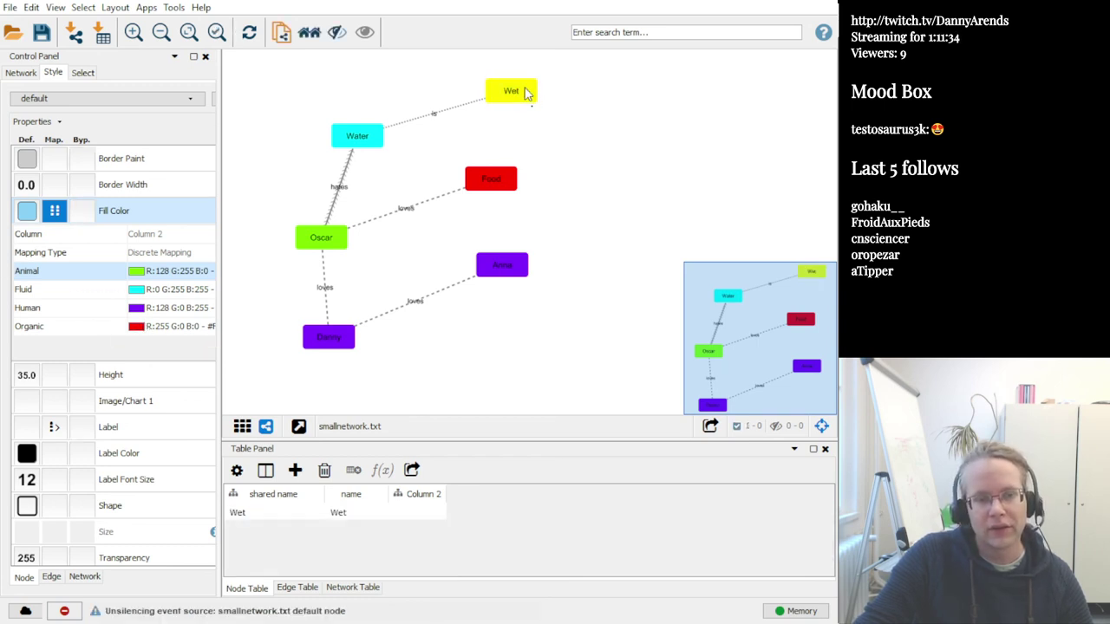
left_click_drag(525, 90, 525, 104)
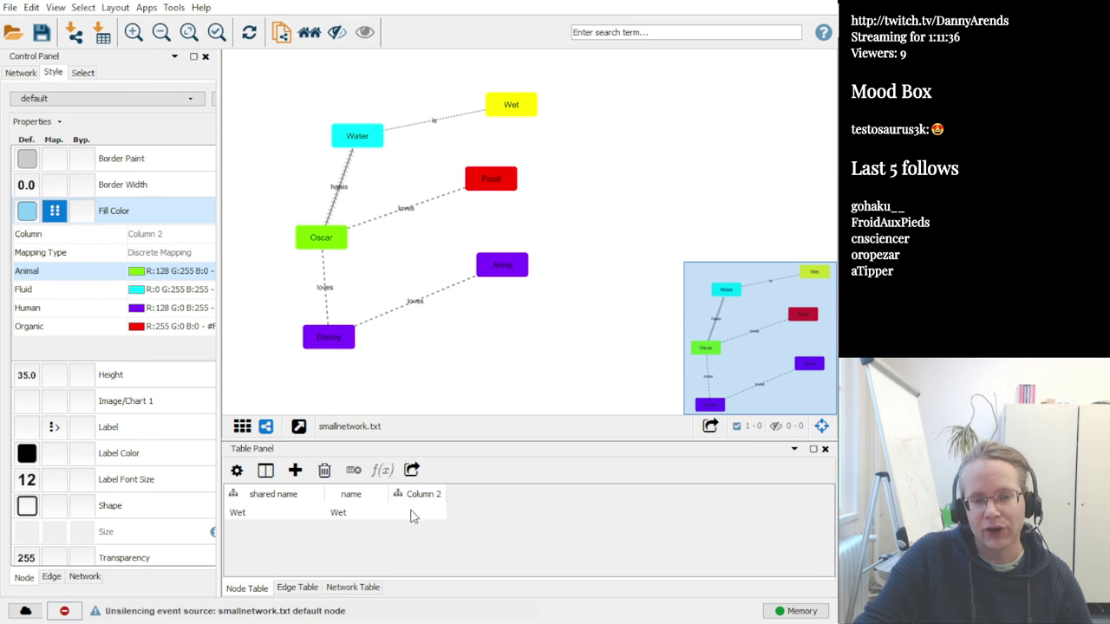